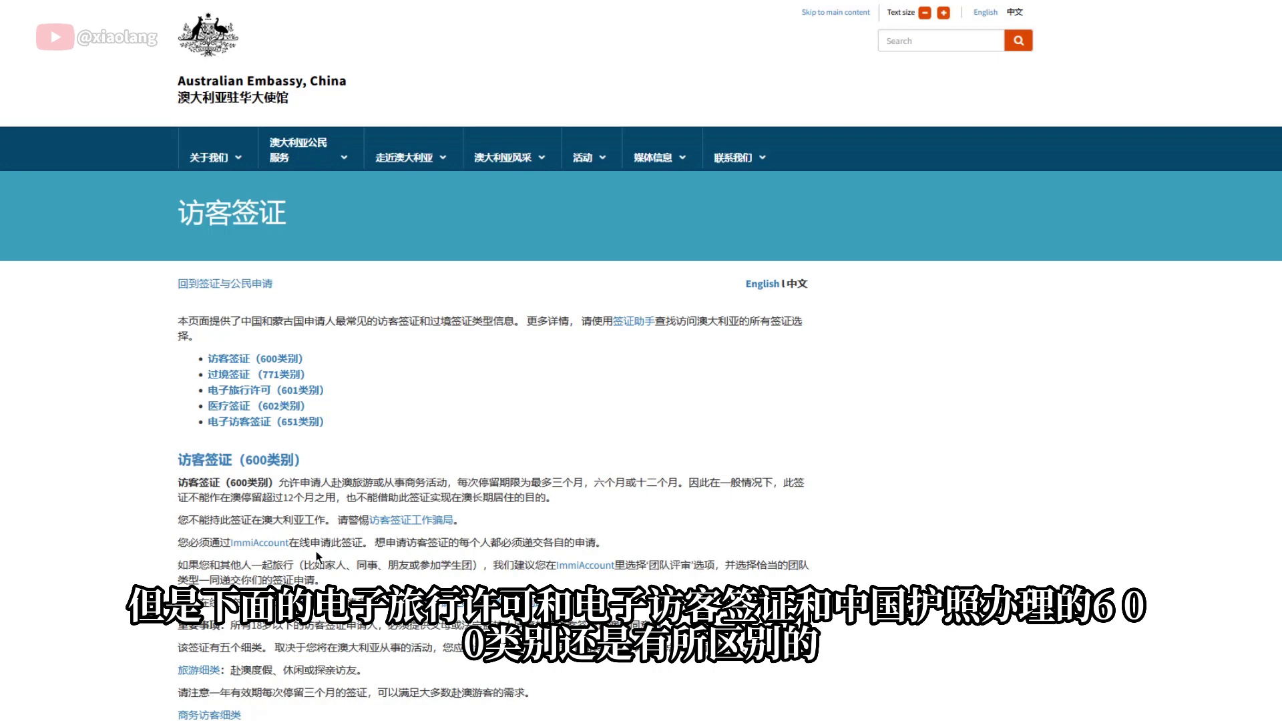
# Scroll to the Visitor visa (600) section and follow its ImmiAccount link to the login page
pyautogui.scroll(-3, 317, 556)
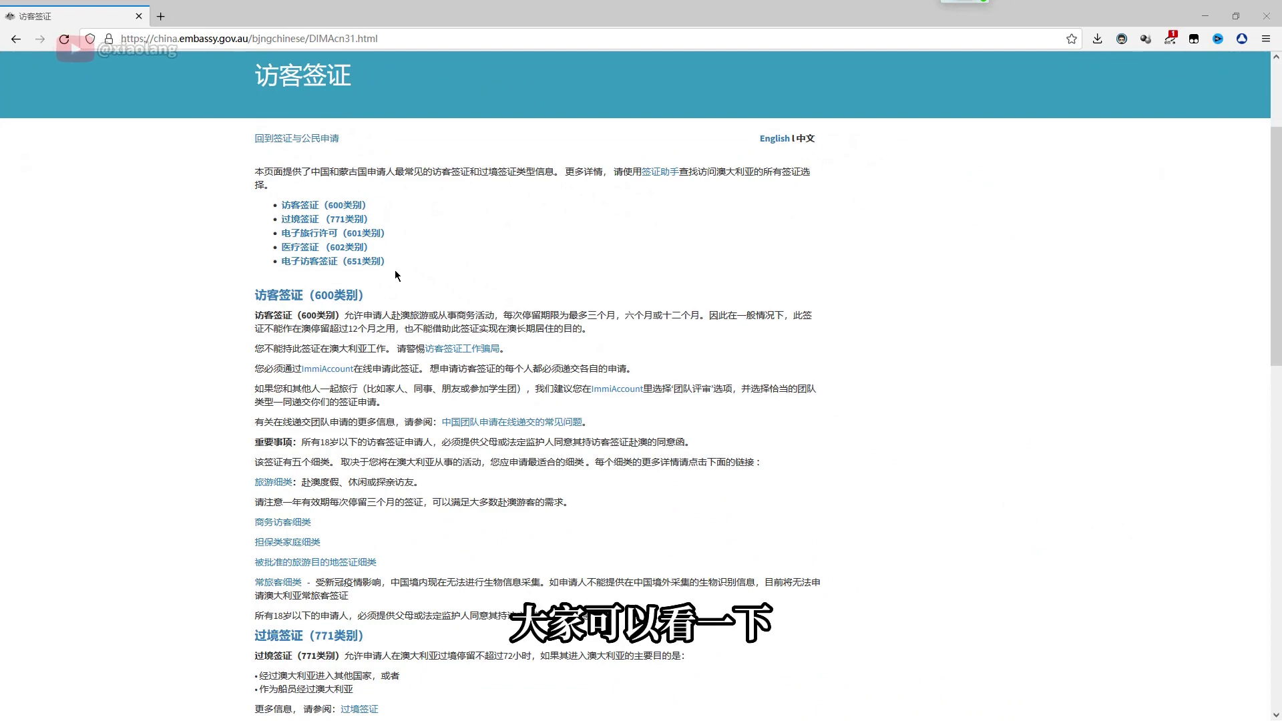
pyautogui.click(324, 371)
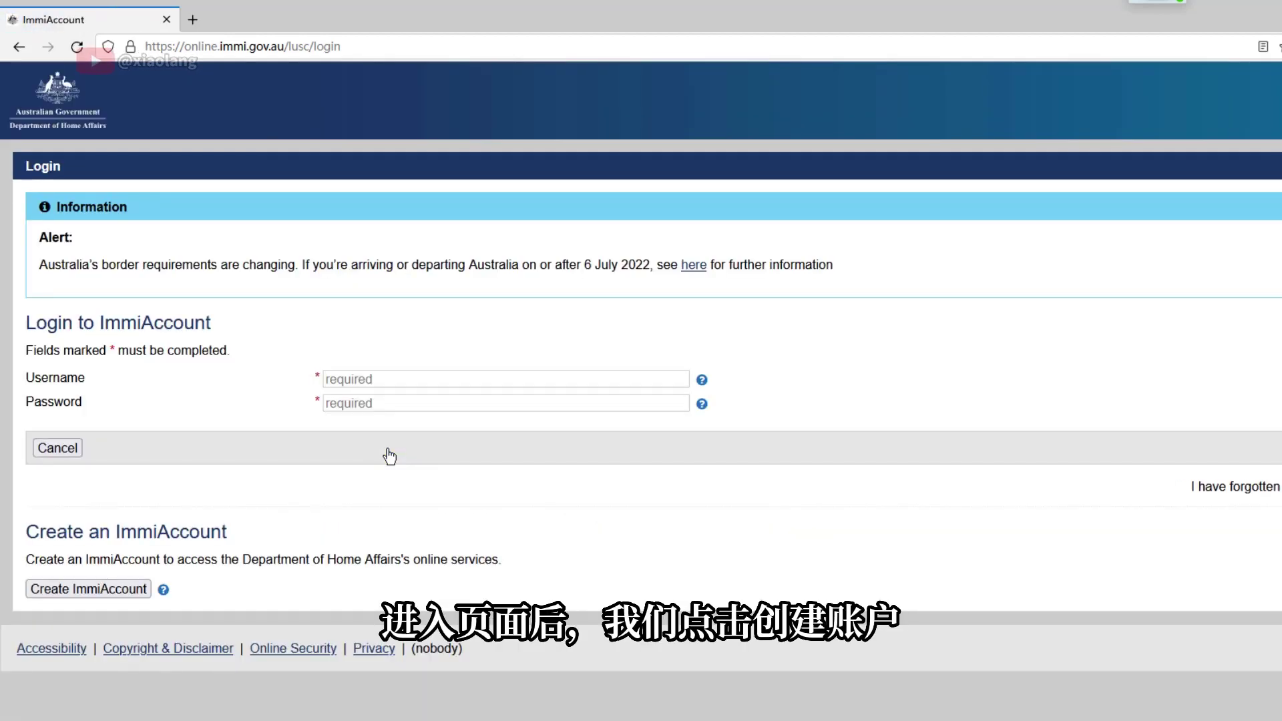
# Start a new individual ImmiAccount and enter the applicant's family name, given names and phone number
pyautogui.click(134, 591)
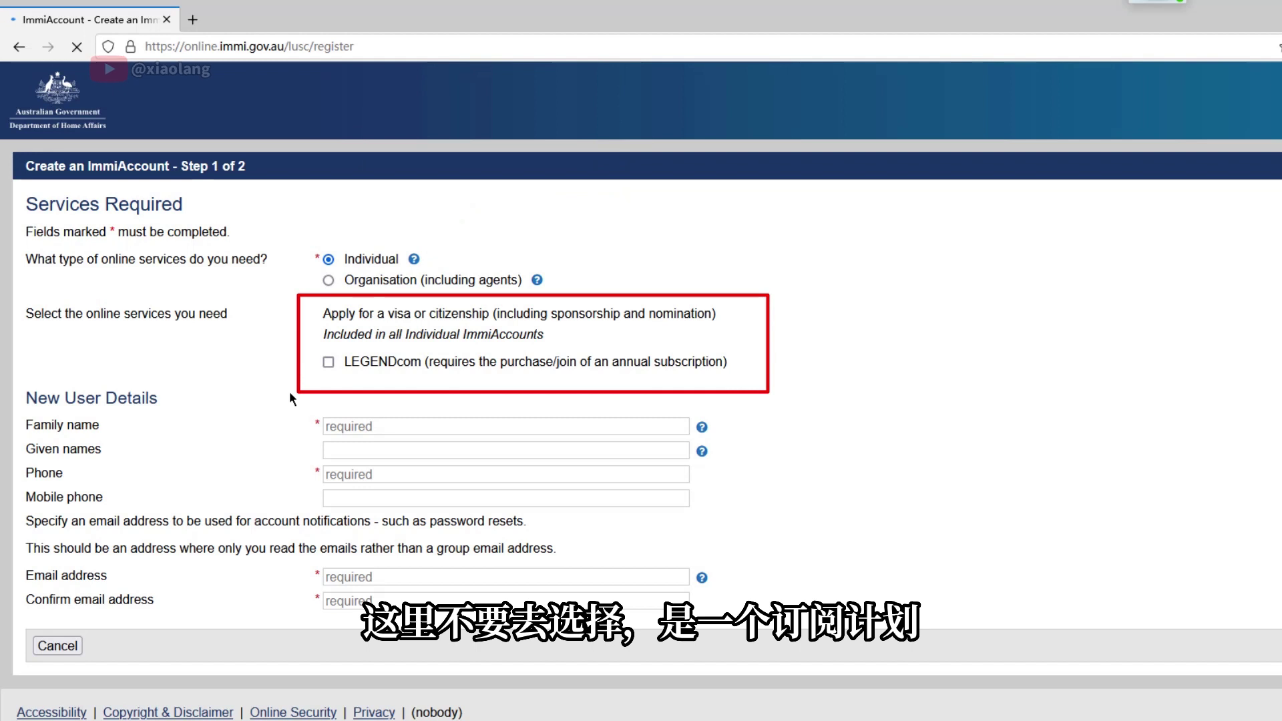
pyautogui.click(404, 426)
pyautogui.write('ZHANG')
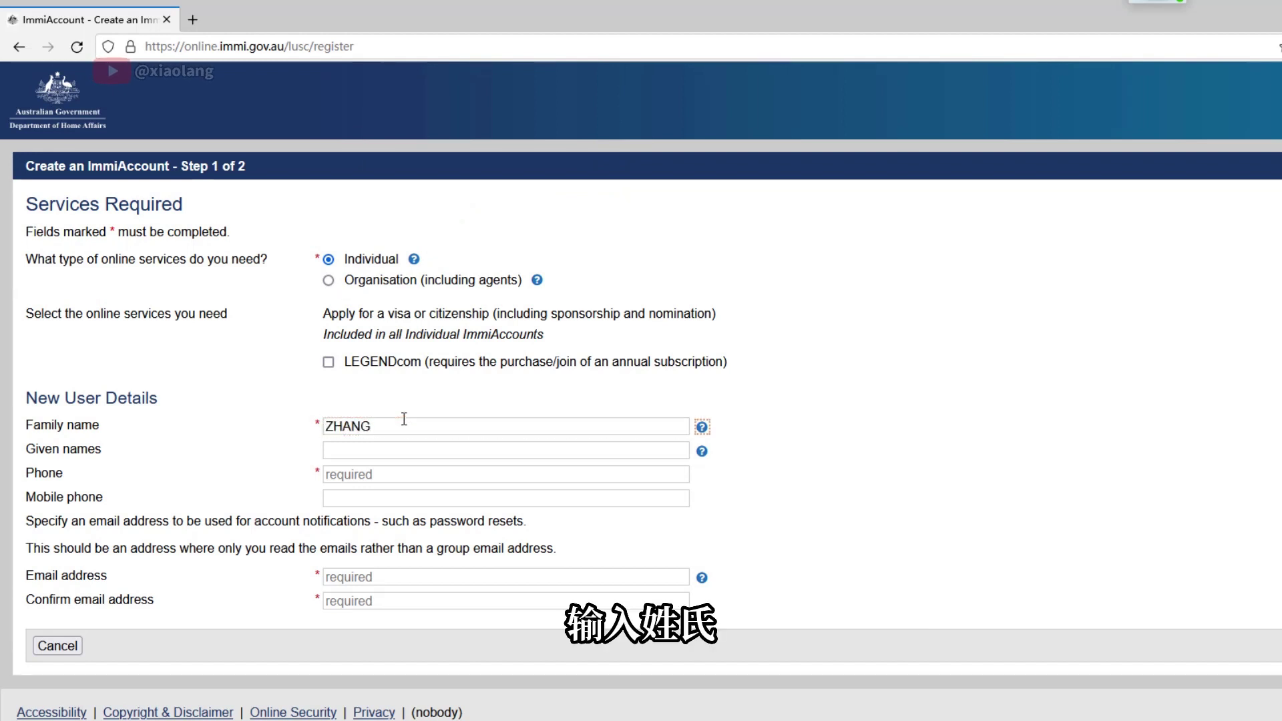
pyautogui.click(409, 450)
pyautogui.write('SAN')
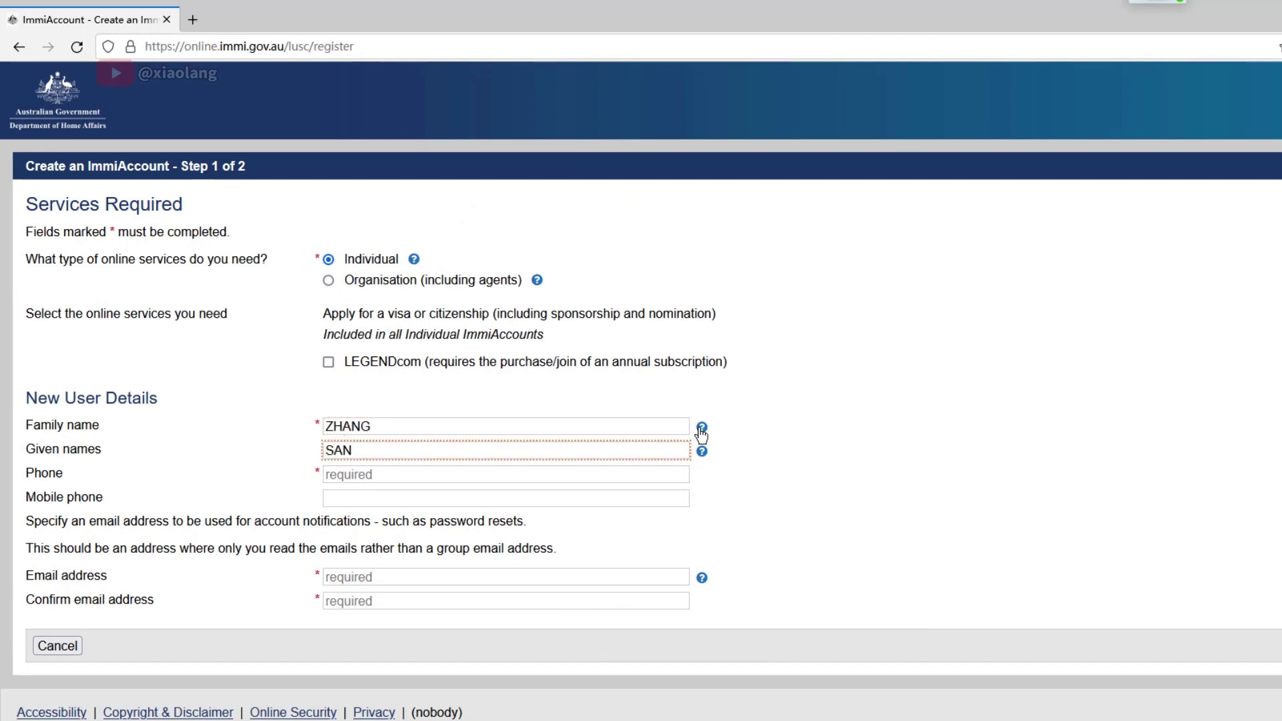
pyautogui.press('Tab')
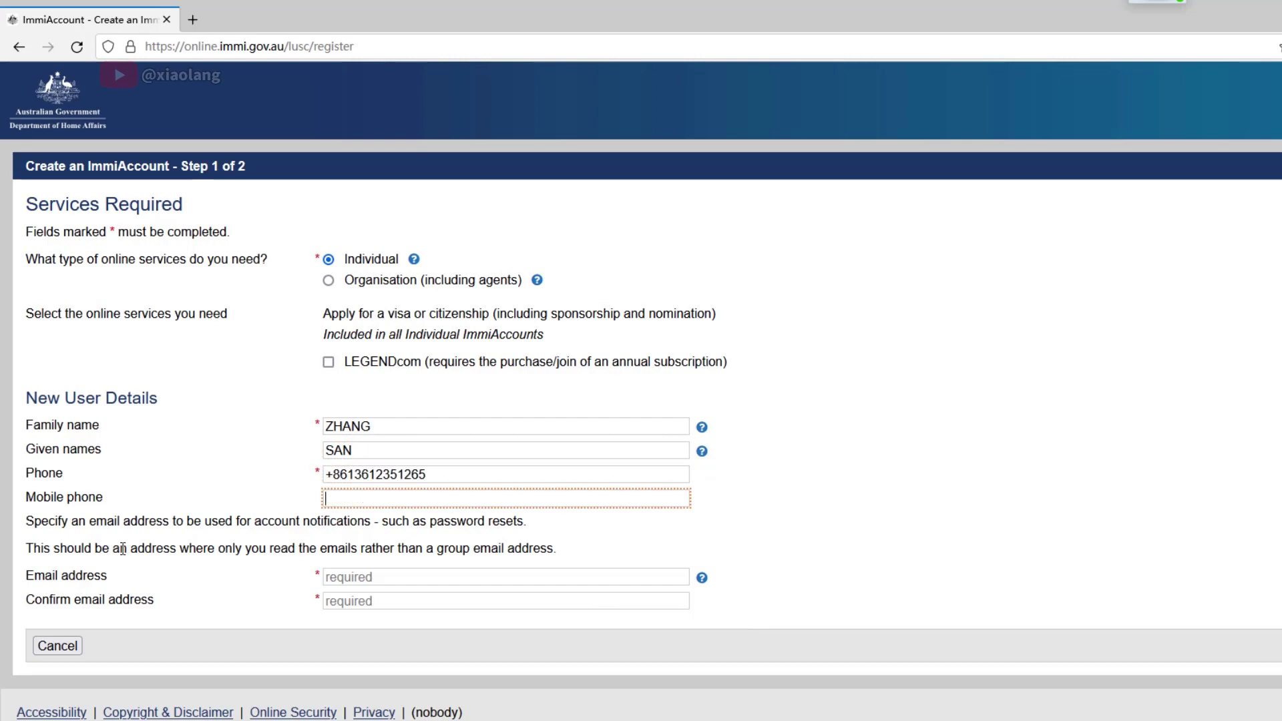
pyautogui.press('Tab')
# Enter and confirm the account e-mail address, then continue to step 2
pyautogui.click(344, 576)
pyautogui.click(364, 598)
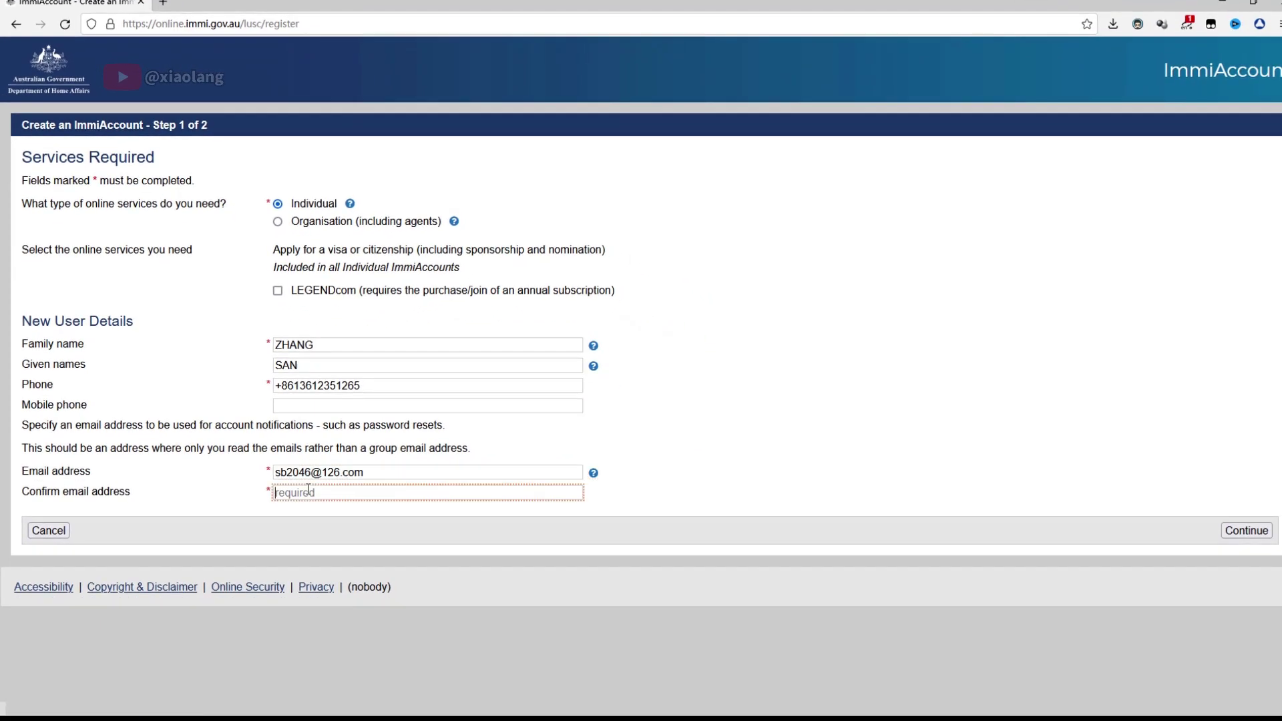
pyautogui.click(1246, 530)
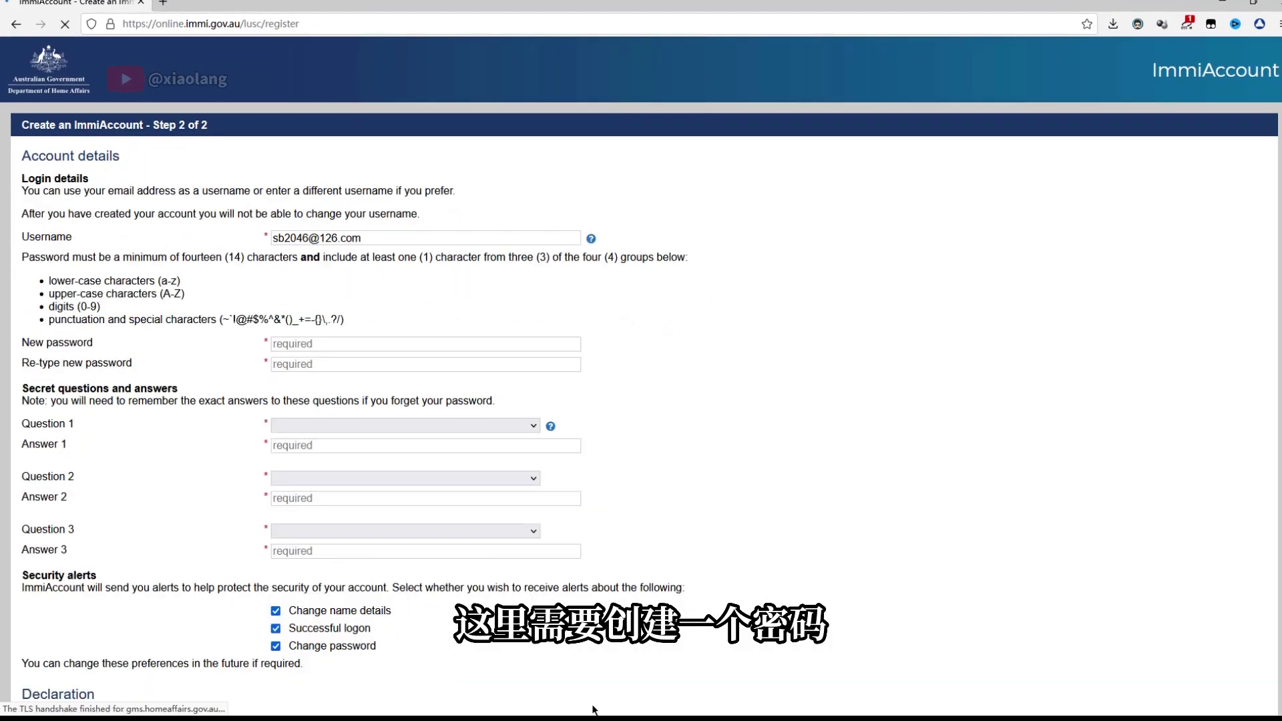
# Fill both password fields with a generated password and answer the favourite animal security question
pyautogui.click(320, 344)
pyautogui.click(320, 365)
pyautogui.click(326, 449)
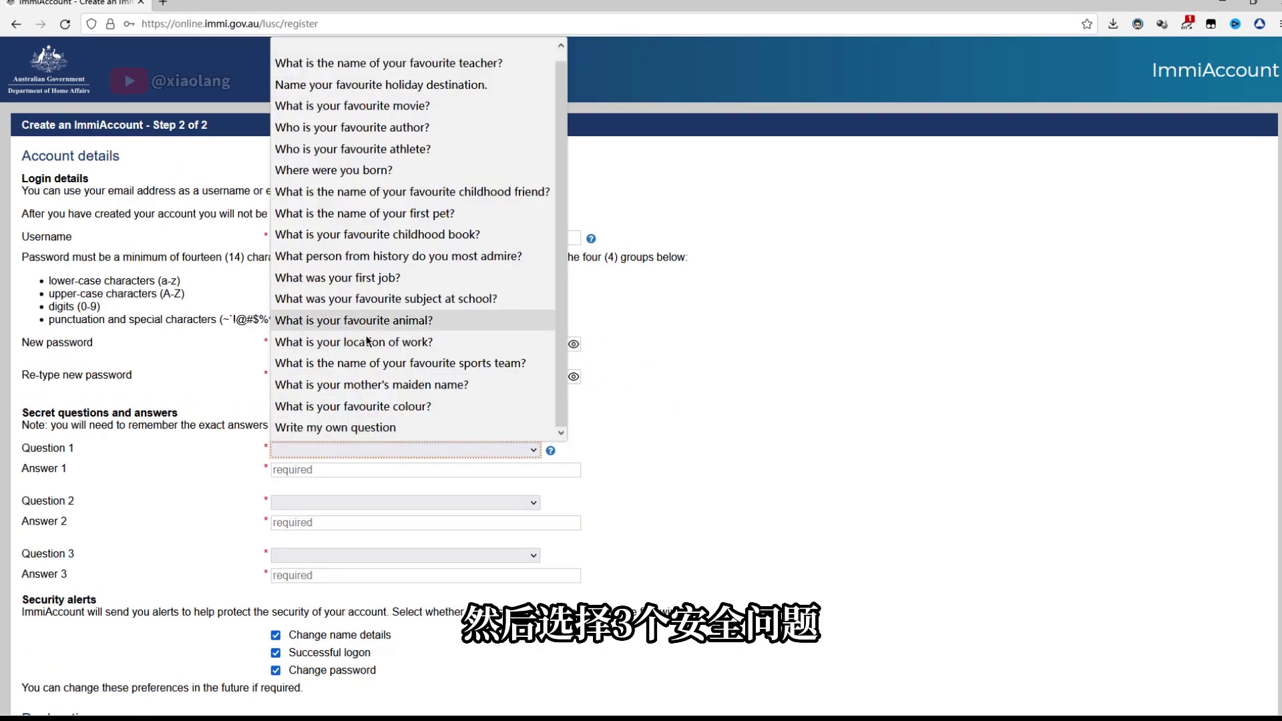
pyautogui.click(373, 321)
pyautogui.click(320, 469)
pyautogui.write('dog')
# Choose and answer the location of work and first job security questions
pyautogui.click(323, 502)
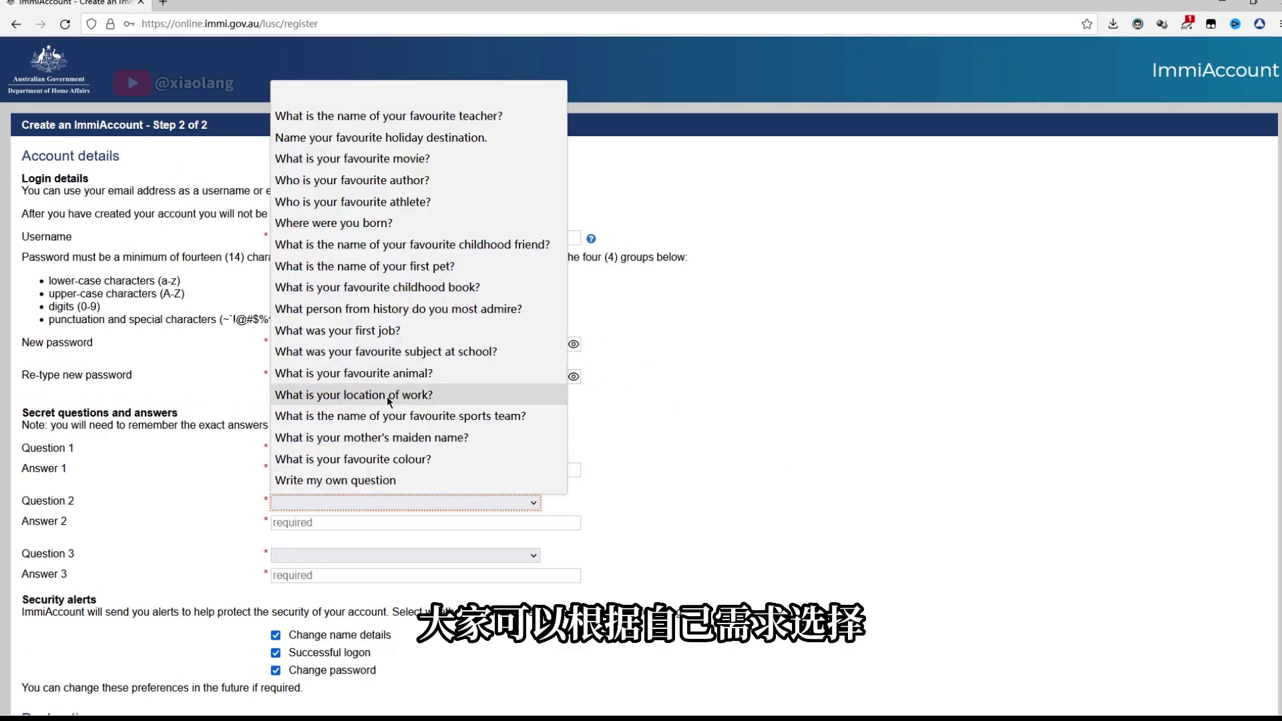
pyautogui.click(327, 397)
pyautogui.press('Tab')
pyautogui.write('shanghai')
pyautogui.click(327, 555)
pyautogui.click(329, 305)
pyautogui.click(328, 574)
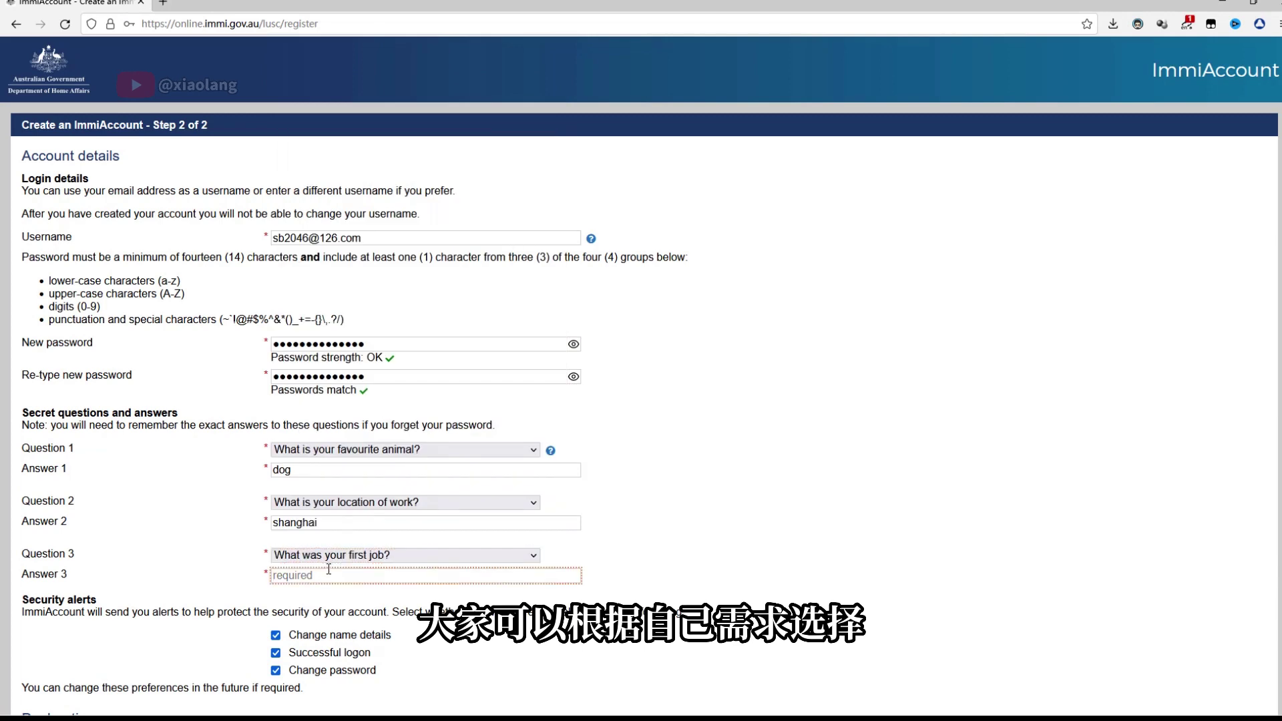
pyautogui.write('manager')
# Accept the terms and conditions, tick the not-a-robot check, and submit the registration
pyautogui.scroll(-3, 195, 514)
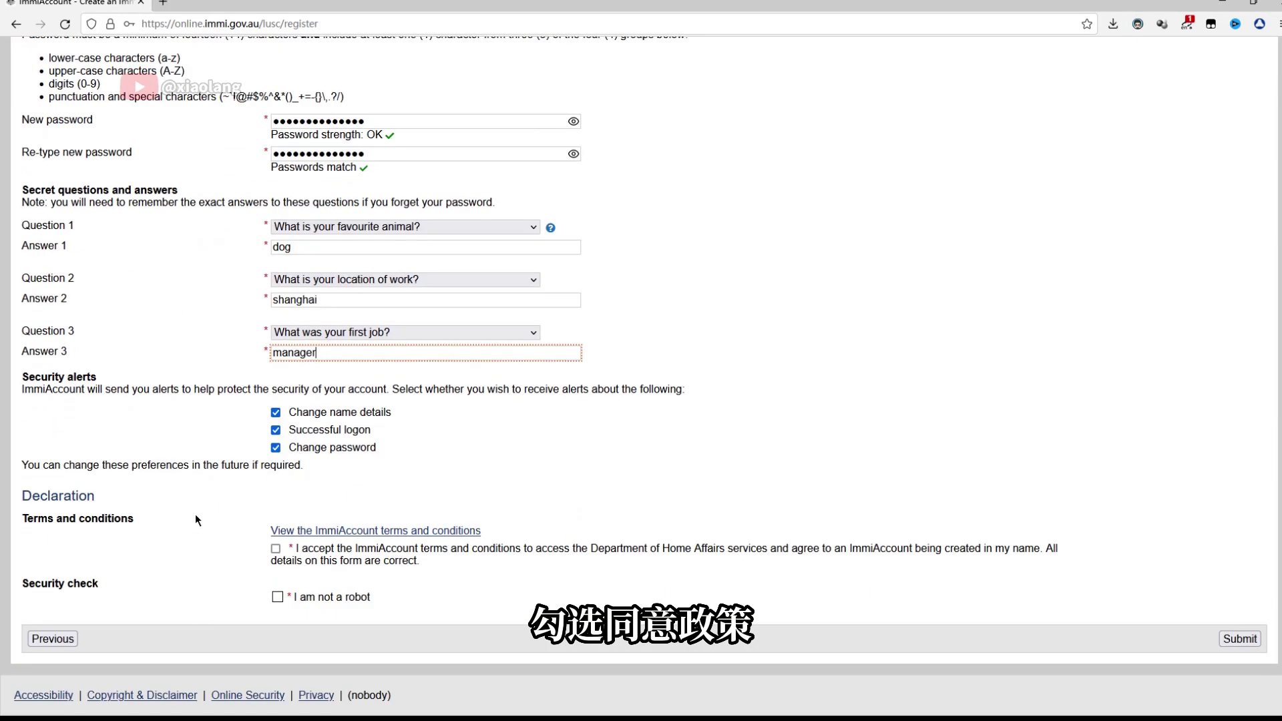
pyautogui.click(275, 549)
pyautogui.click(278, 597)
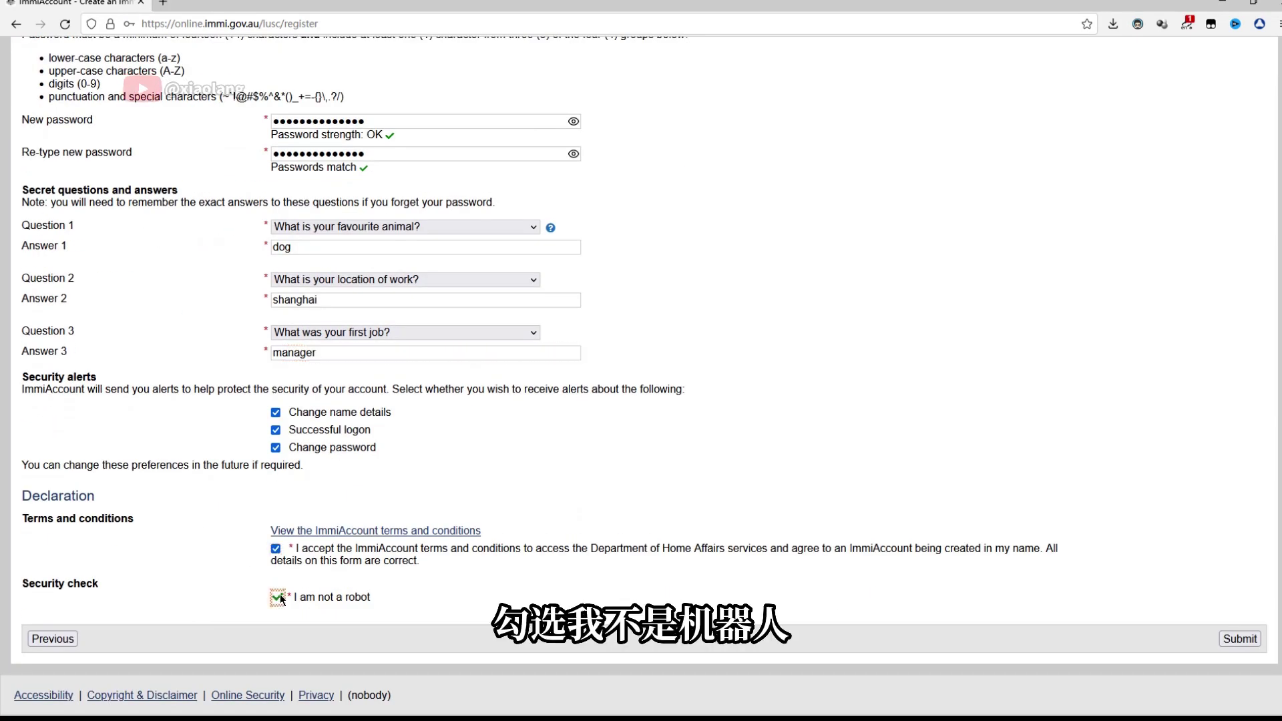
pyautogui.click(1237, 640)
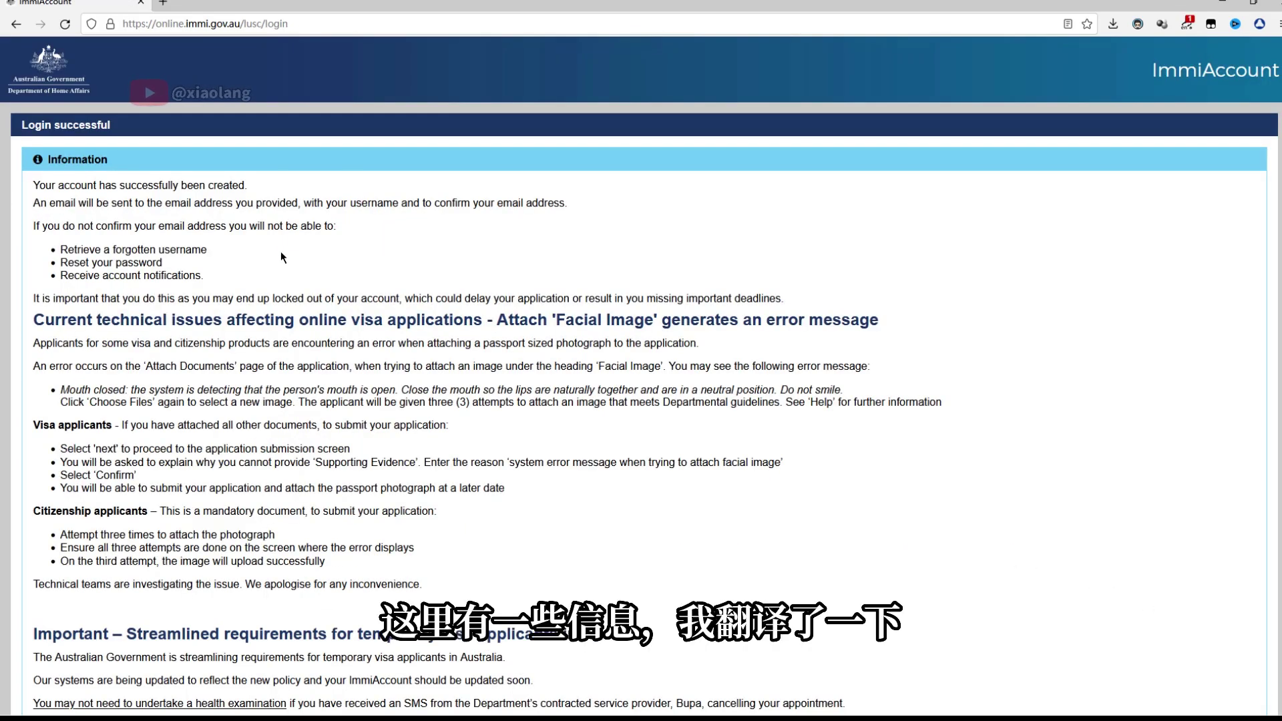
# Scroll through the account-created notice and continue past it
pyautogui.scroll(-3, 719, 267)
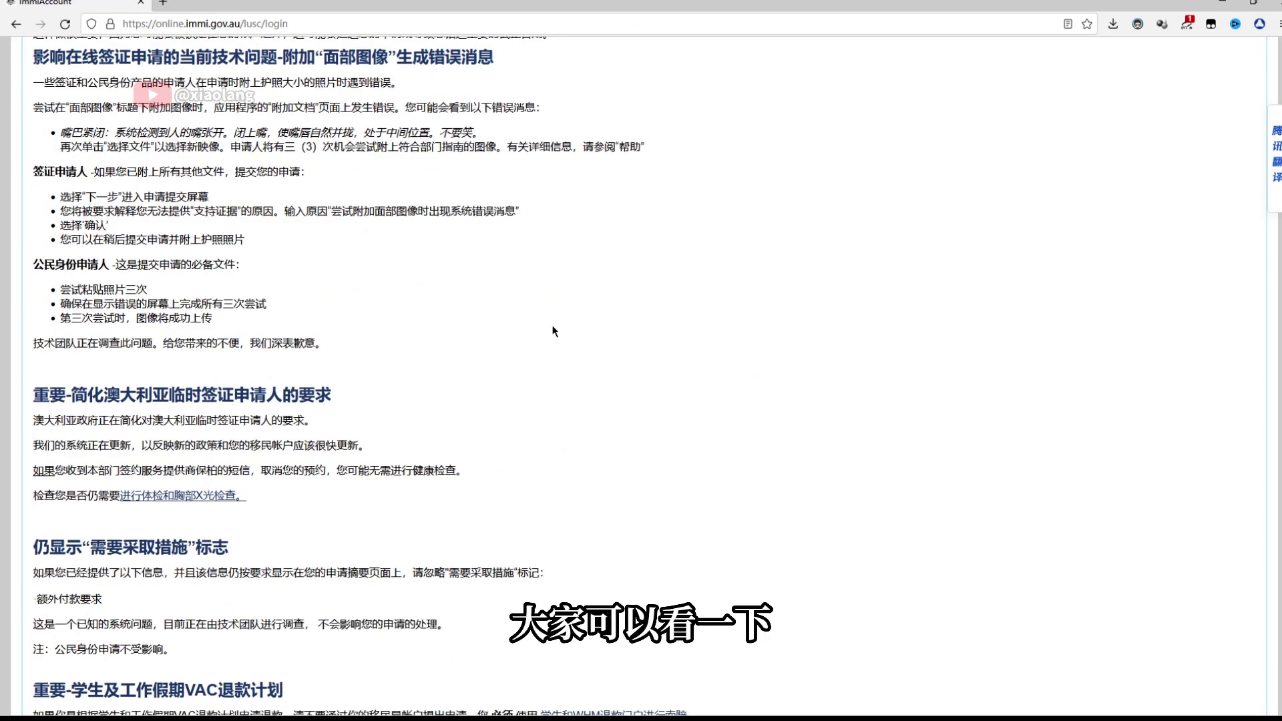
pyautogui.scroll(-5, 553, 331)
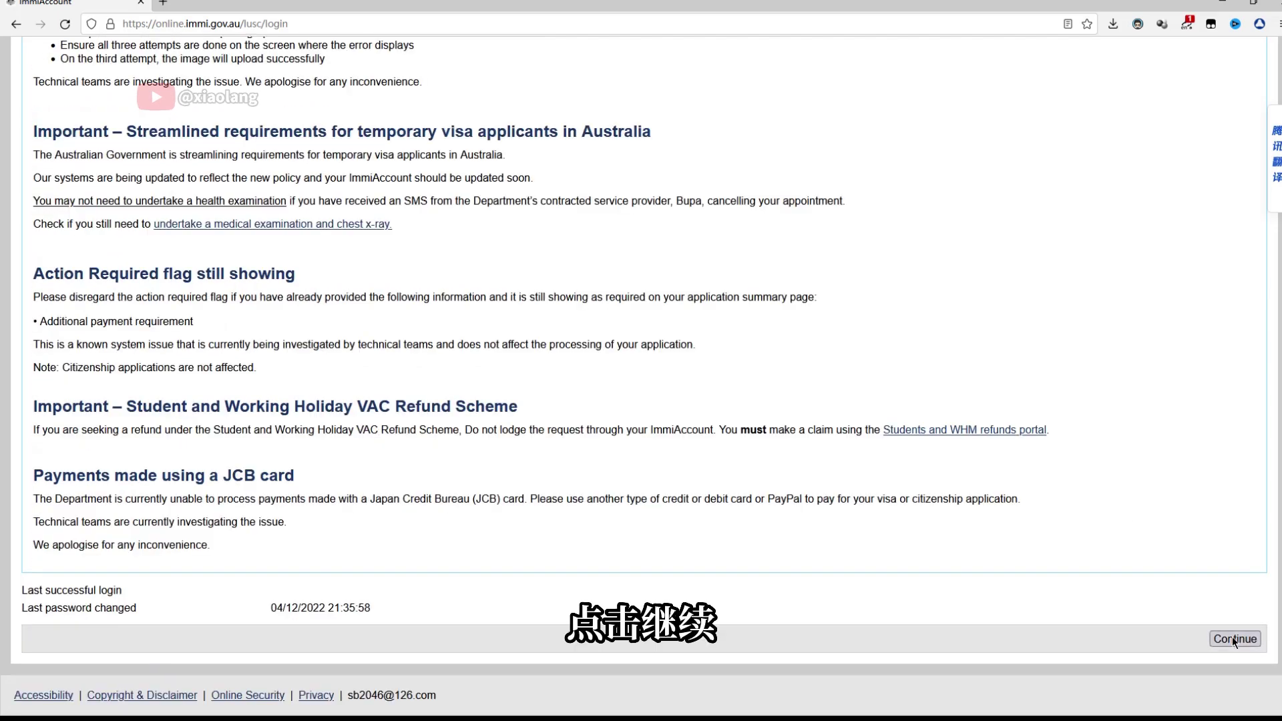
pyautogui.click(1233, 638)
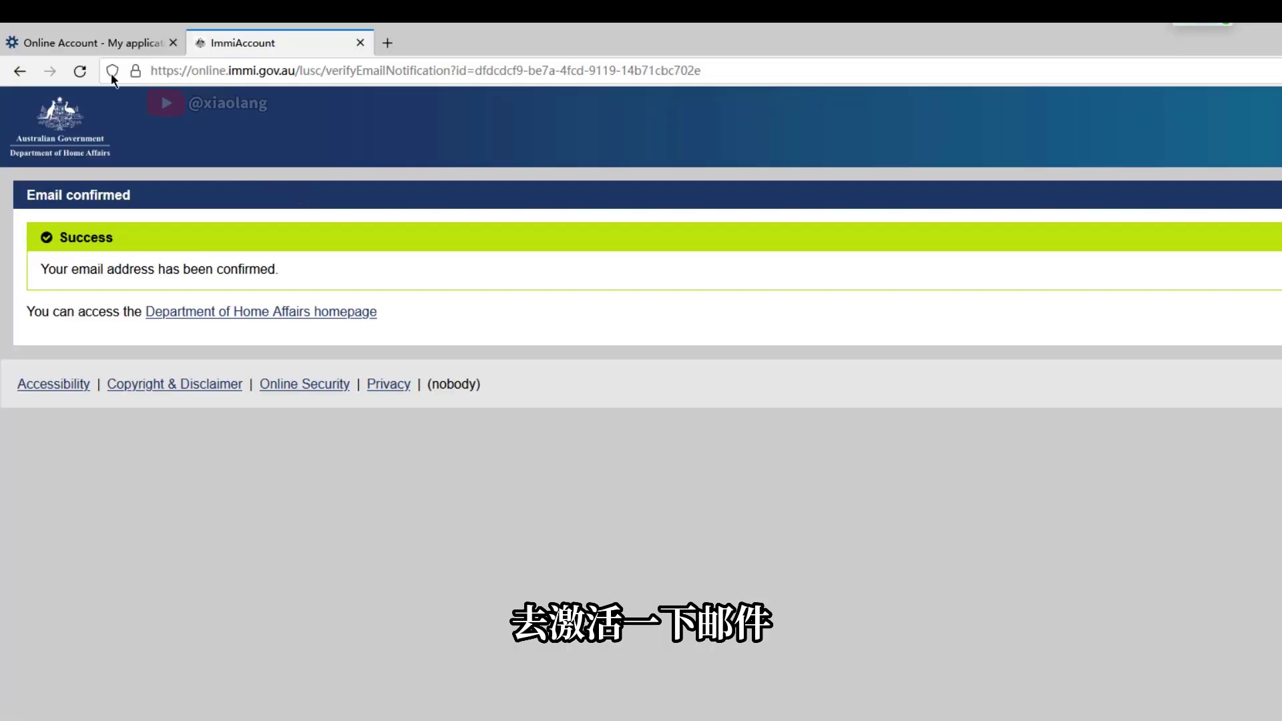
# Go from the e-mail-confirmed page to the My applications list
pyautogui.click(94, 42)
pyautogui.click(238, 42)
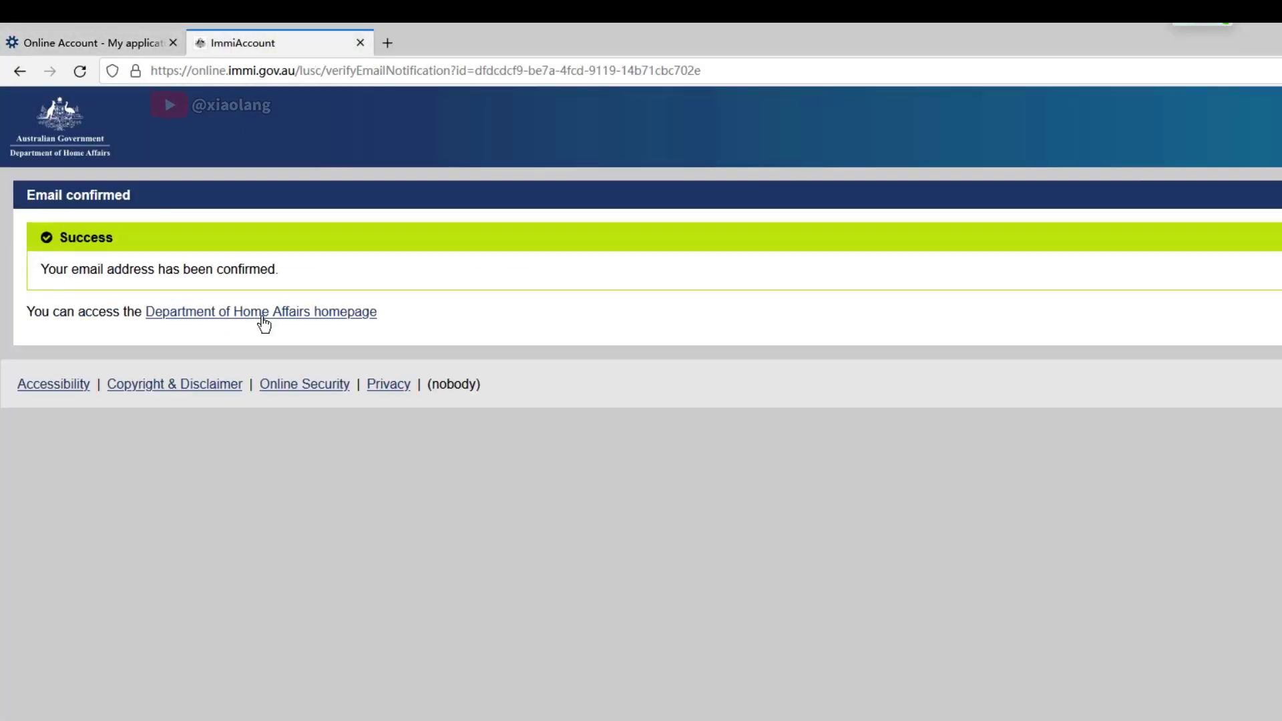
pyautogui.click(264, 312)
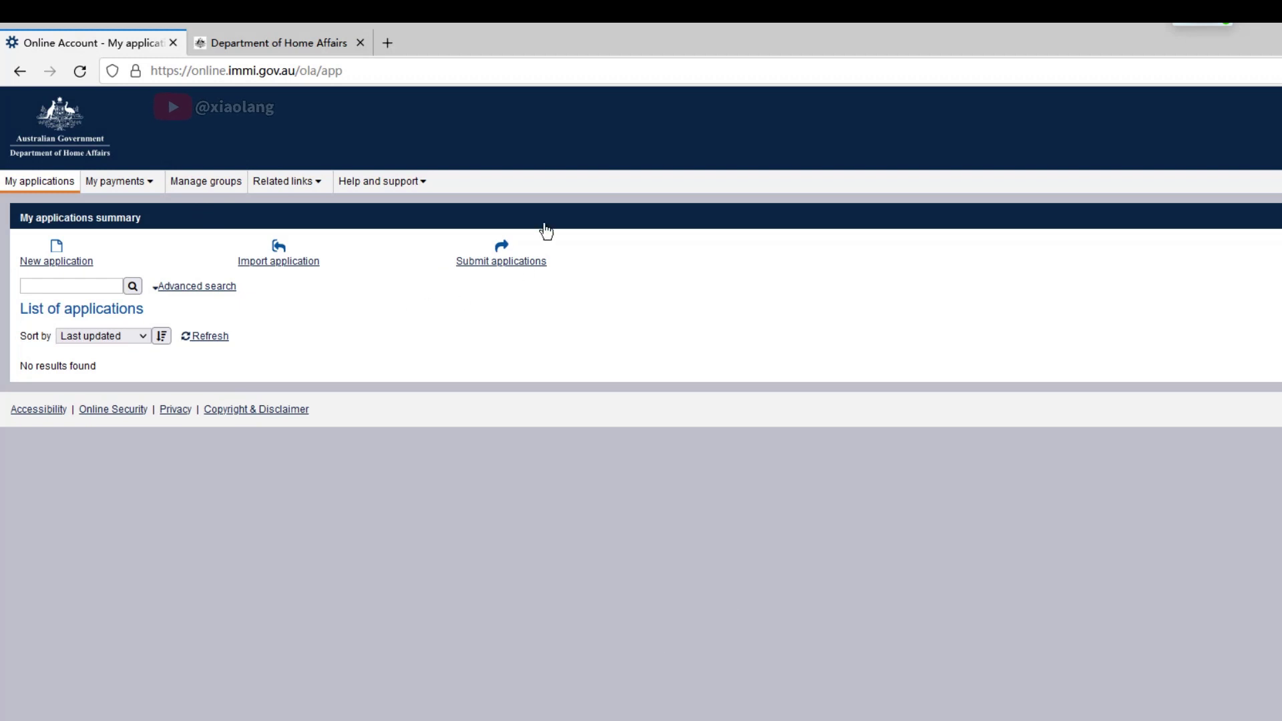
# Start a new Visitor Visa (600) application, agree to its terms and continue
pyautogui.click(65, 259)
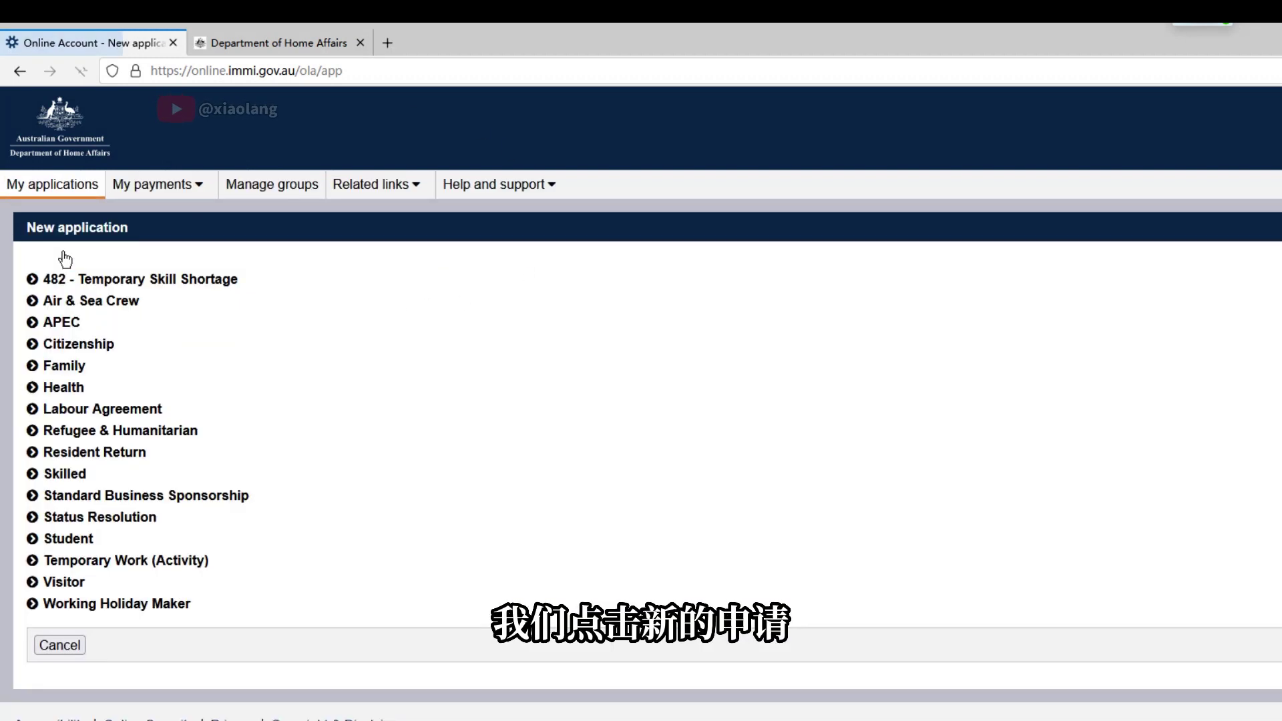
pyautogui.click(47, 502)
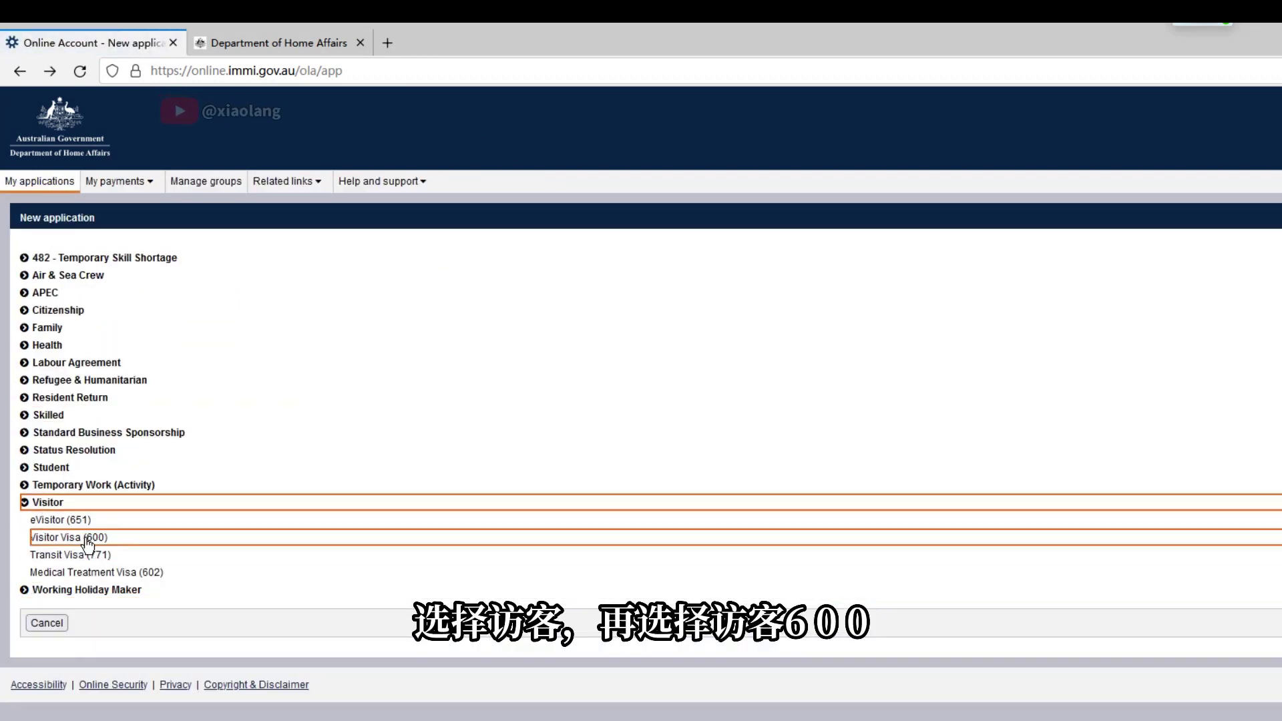
pyautogui.click(104, 540)
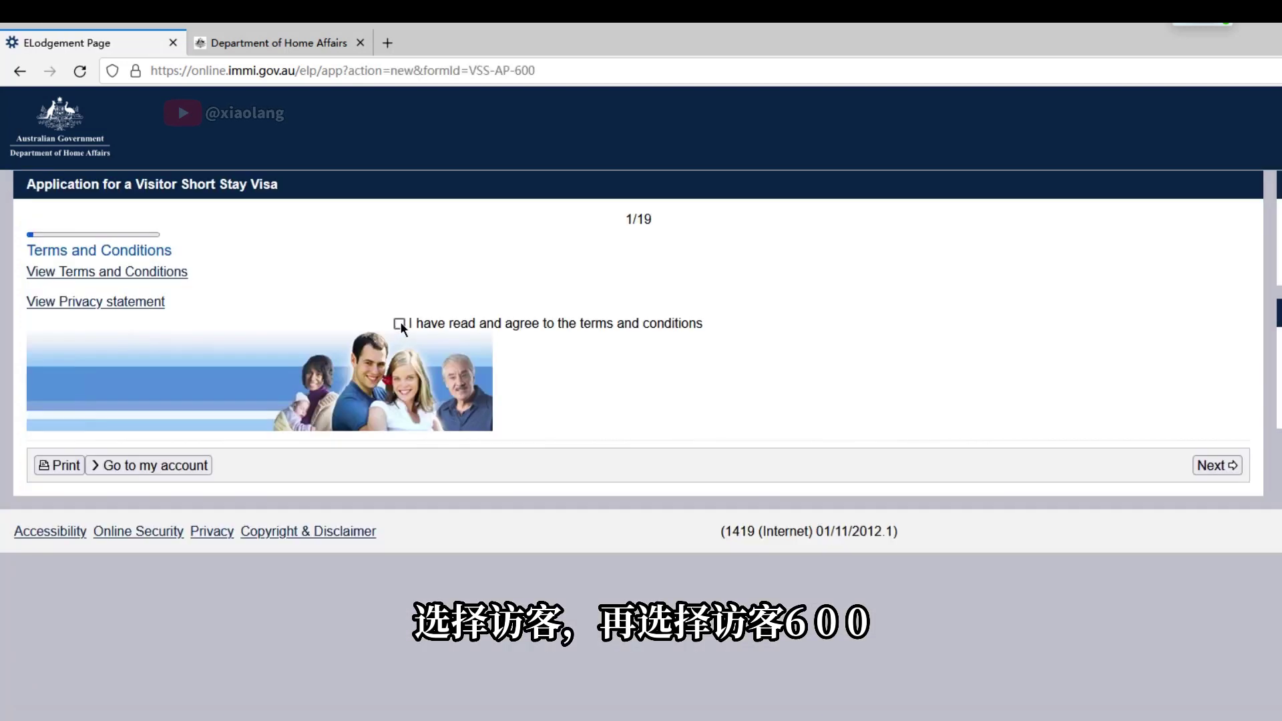
pyautogui.click(399, 339)
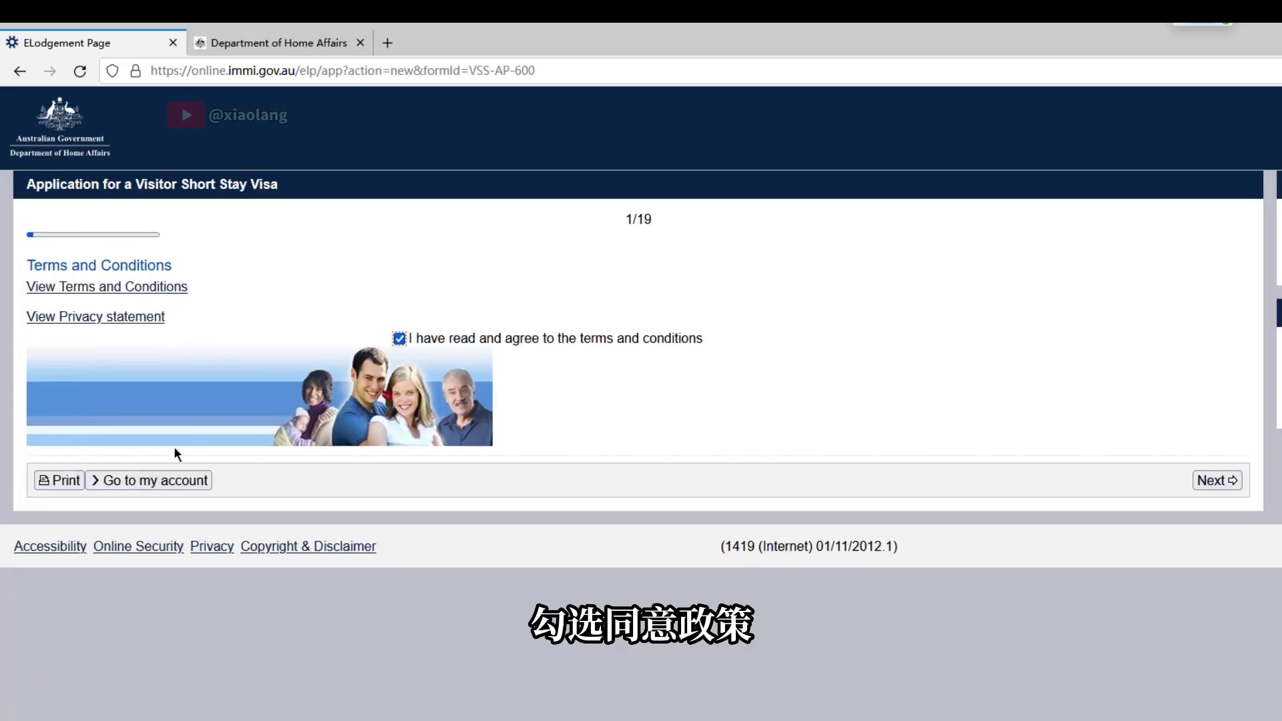
pyautogui.click(1217, 480)
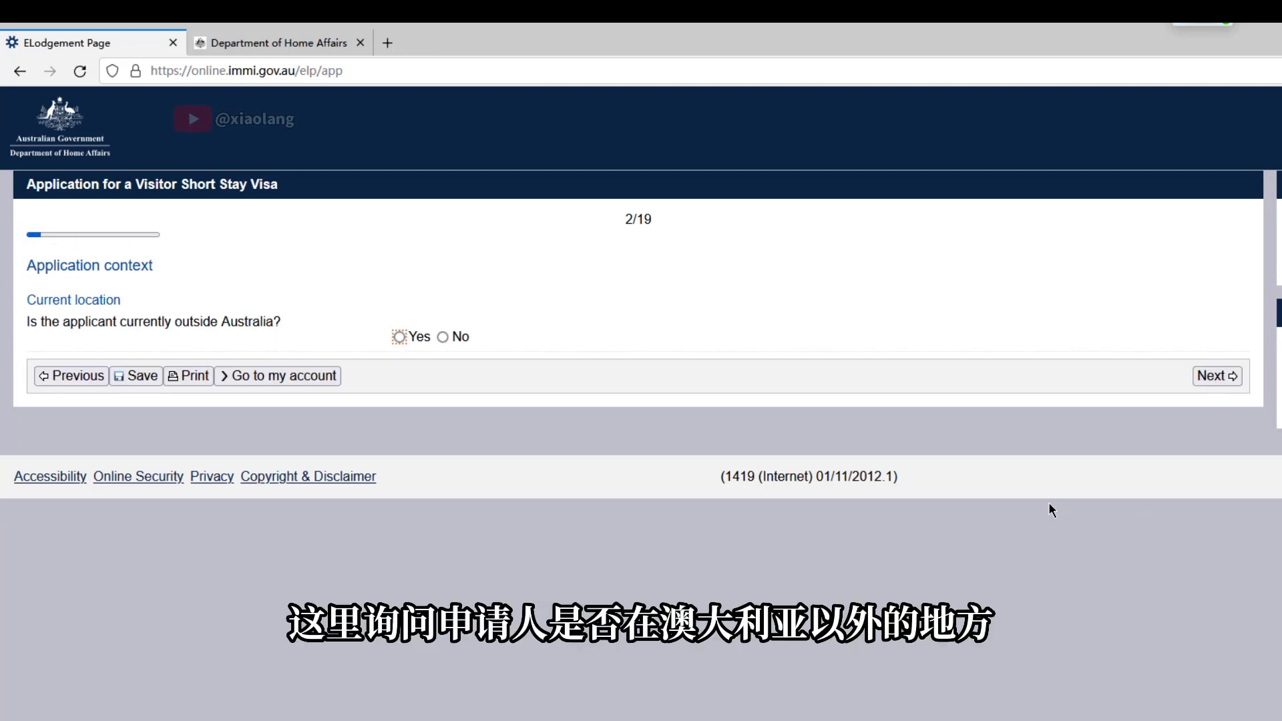
# Record the applicant as outside Australia in CHINA, a Citizen, applying under the Tourist stream
pyautogui.click(396, 338)
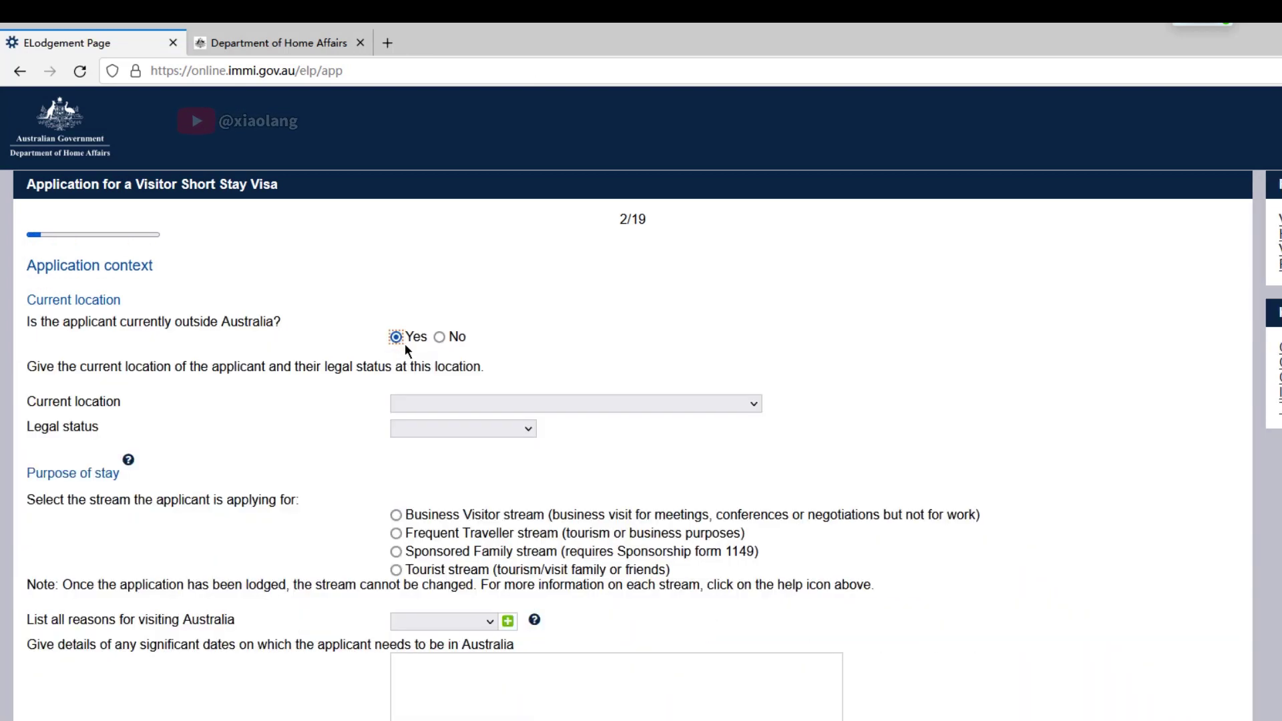
pyautogui.click(415, 403)
pyautogui.scroll(-15, 467, 481)
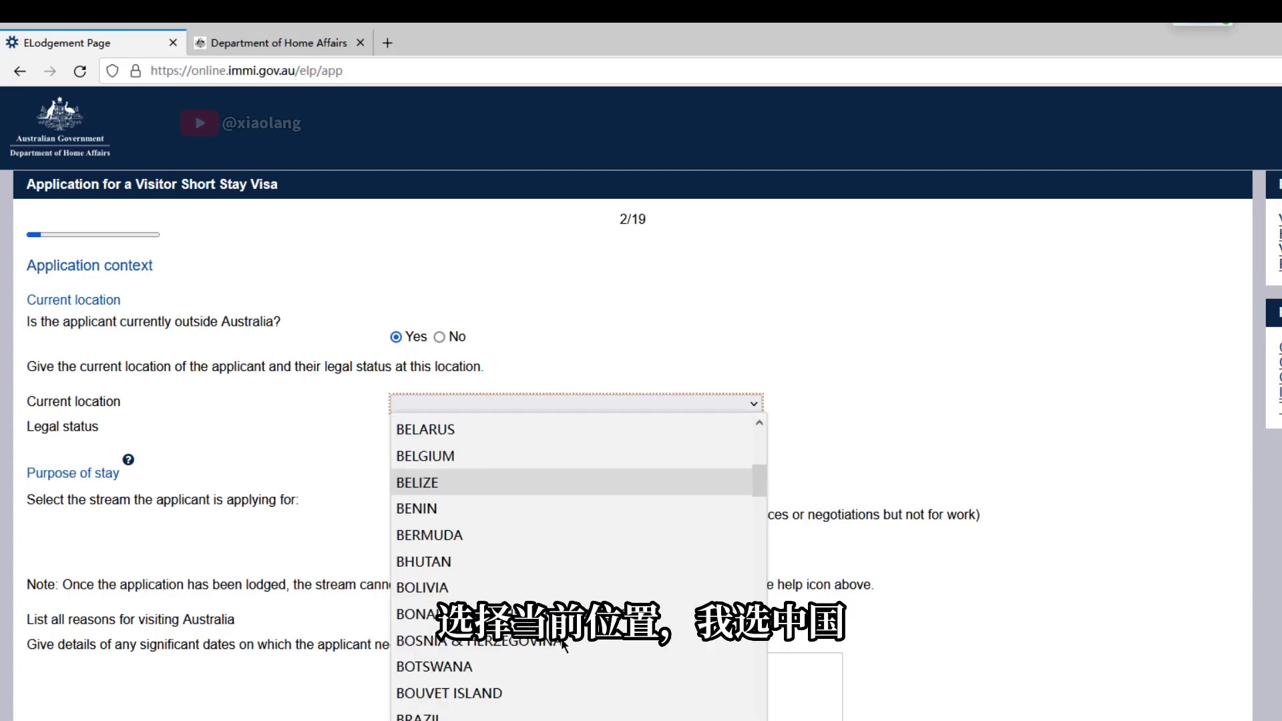
pyautogui.scroll(4, 473, 528)
pyautogui.click(428, 456)
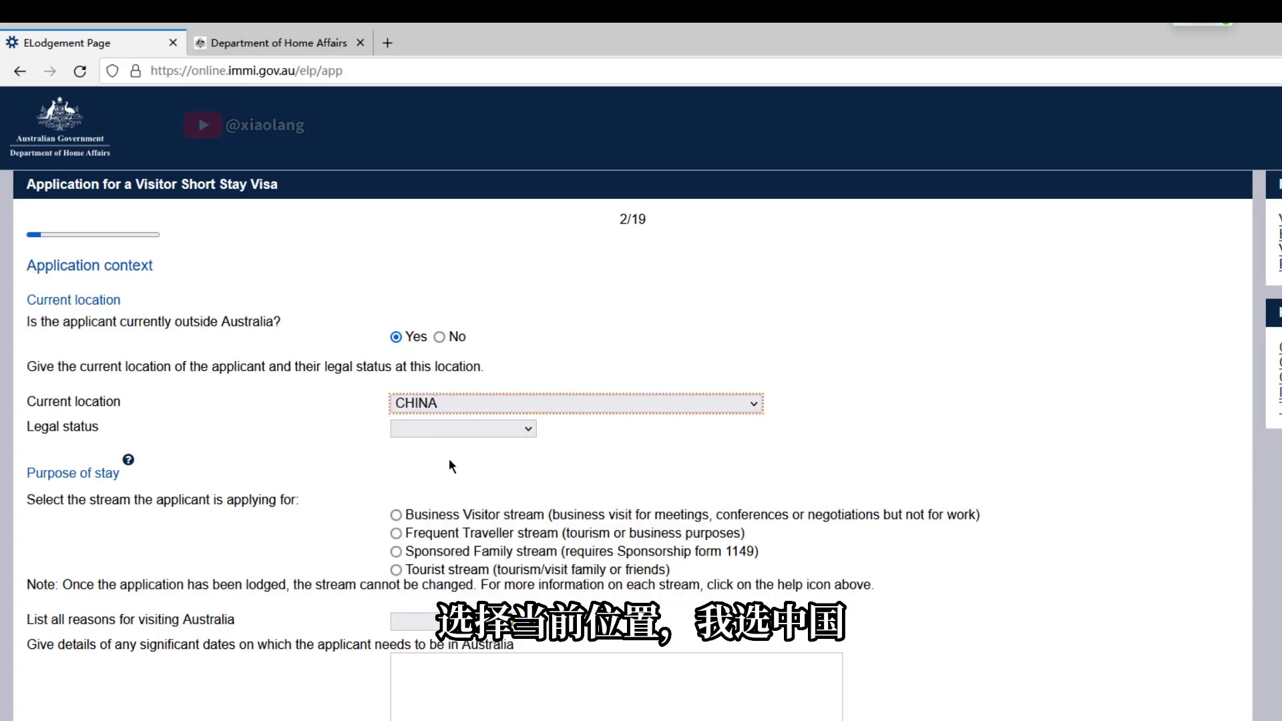
pyautogui.click(462, 428)
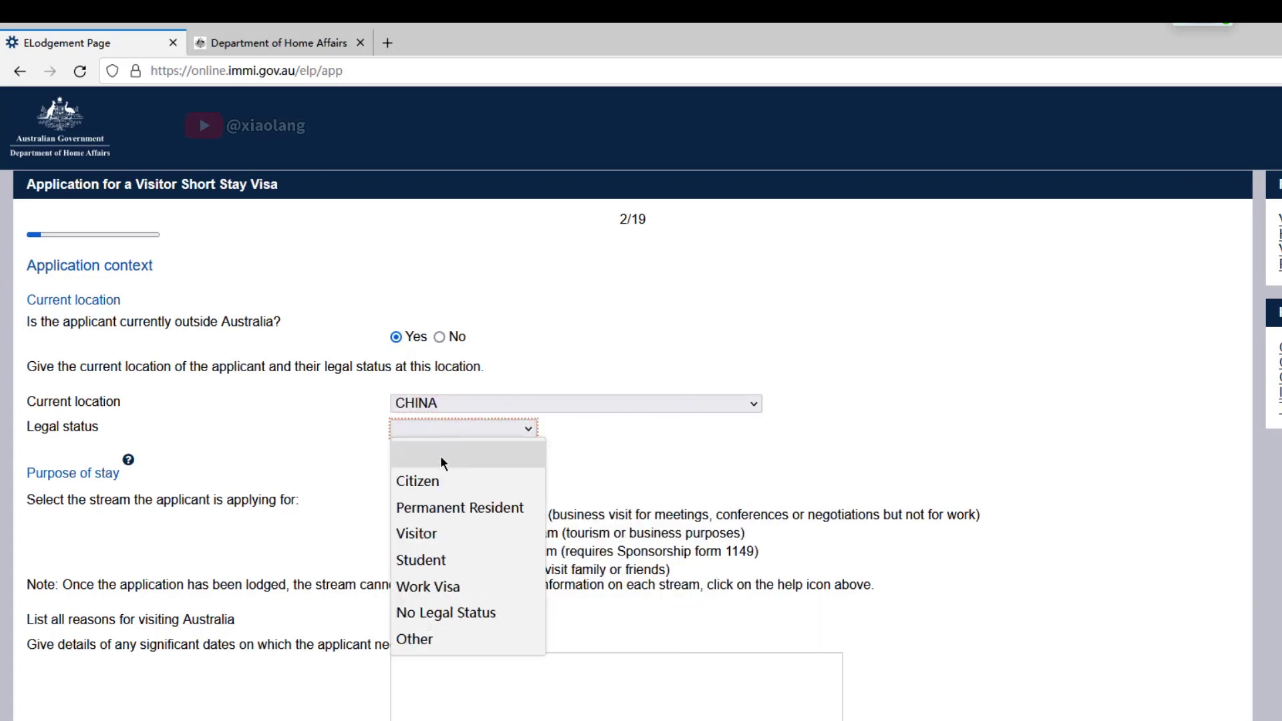
pyautogui.click(457, 490)
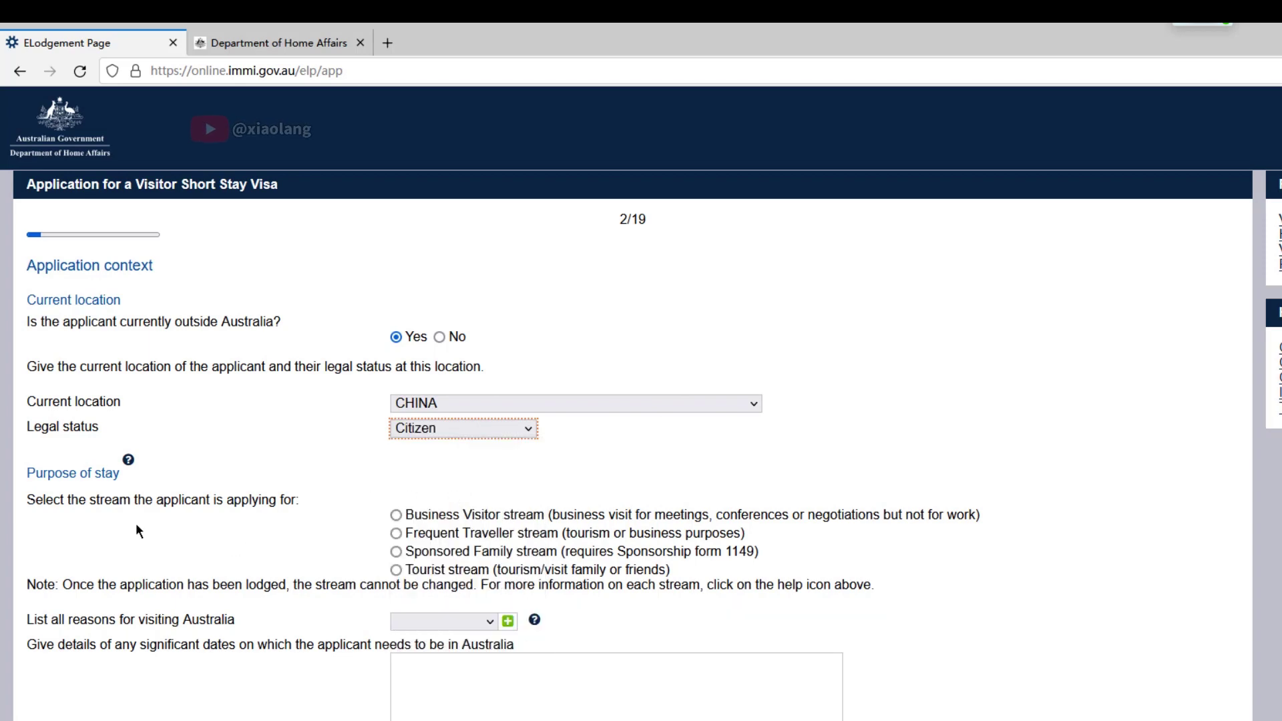
pyautogui.click(396, 569)
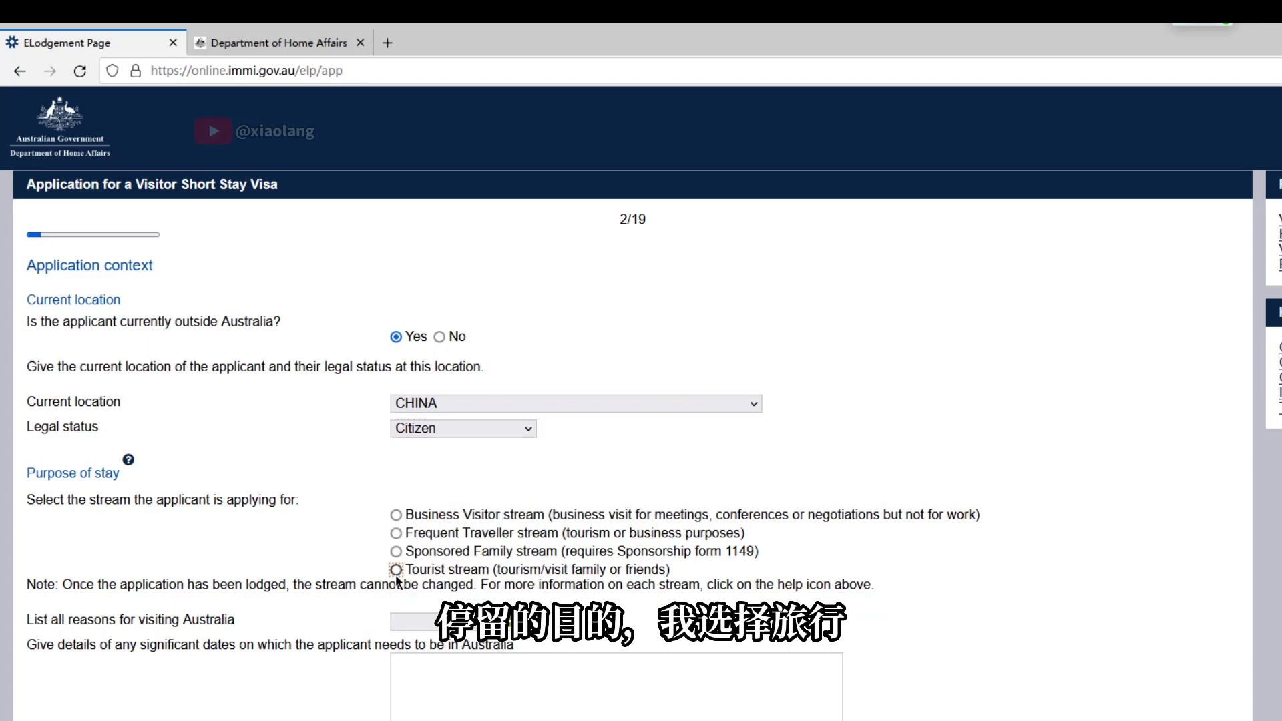
# Choose Tourism as the visit reason, answer No to group, special-category and COVID-19 questions, and continue
pyautogui.scroll(-3, 423, 656)
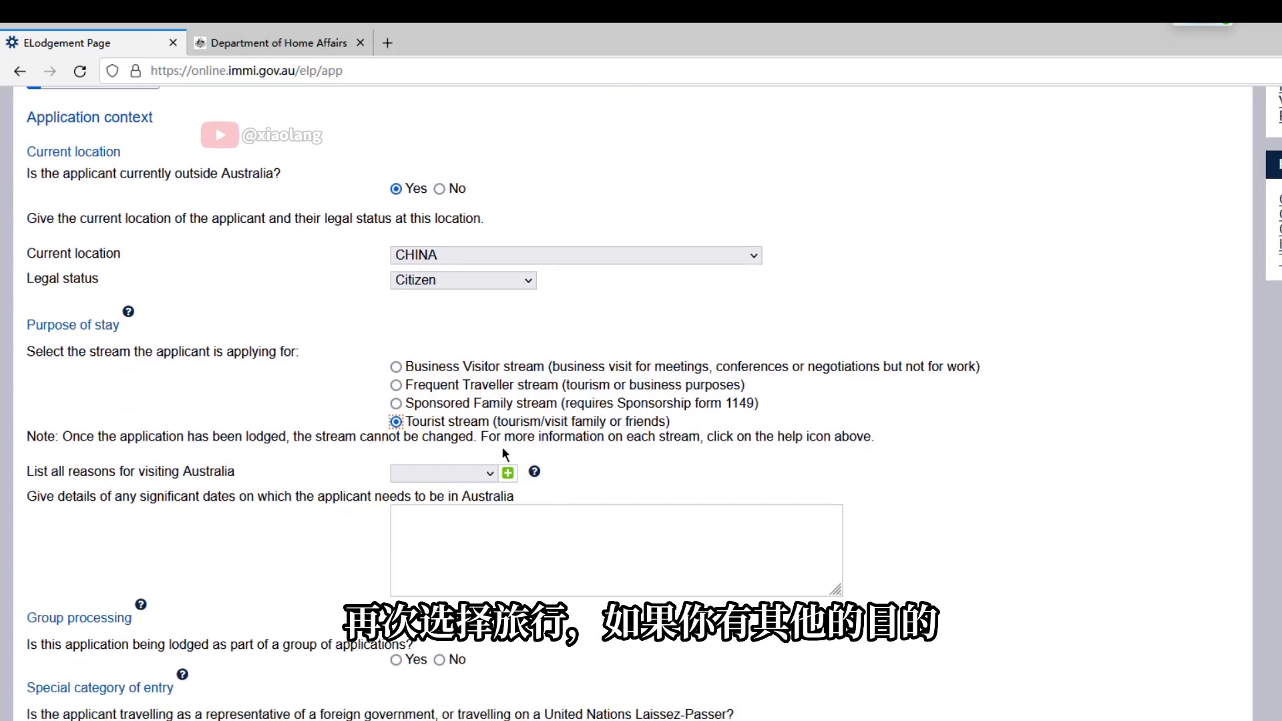
pyautogui.click(484, 474)
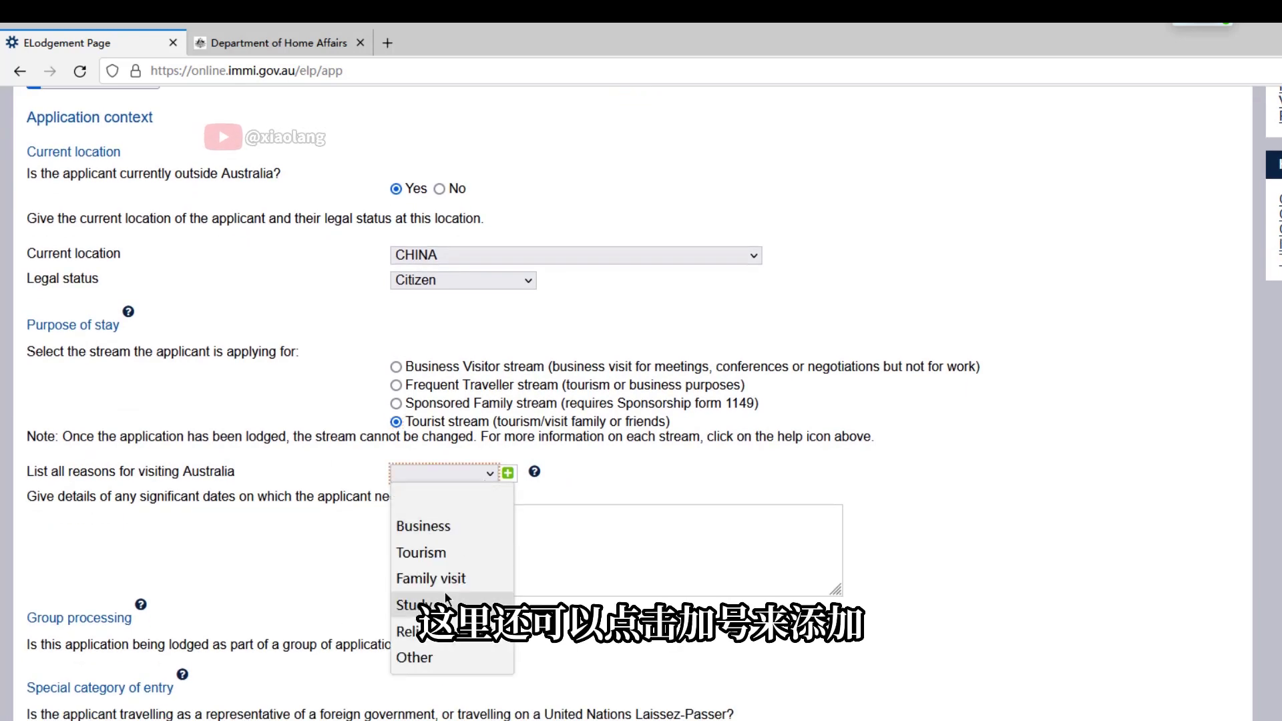
pyautogui.click(443, 554)
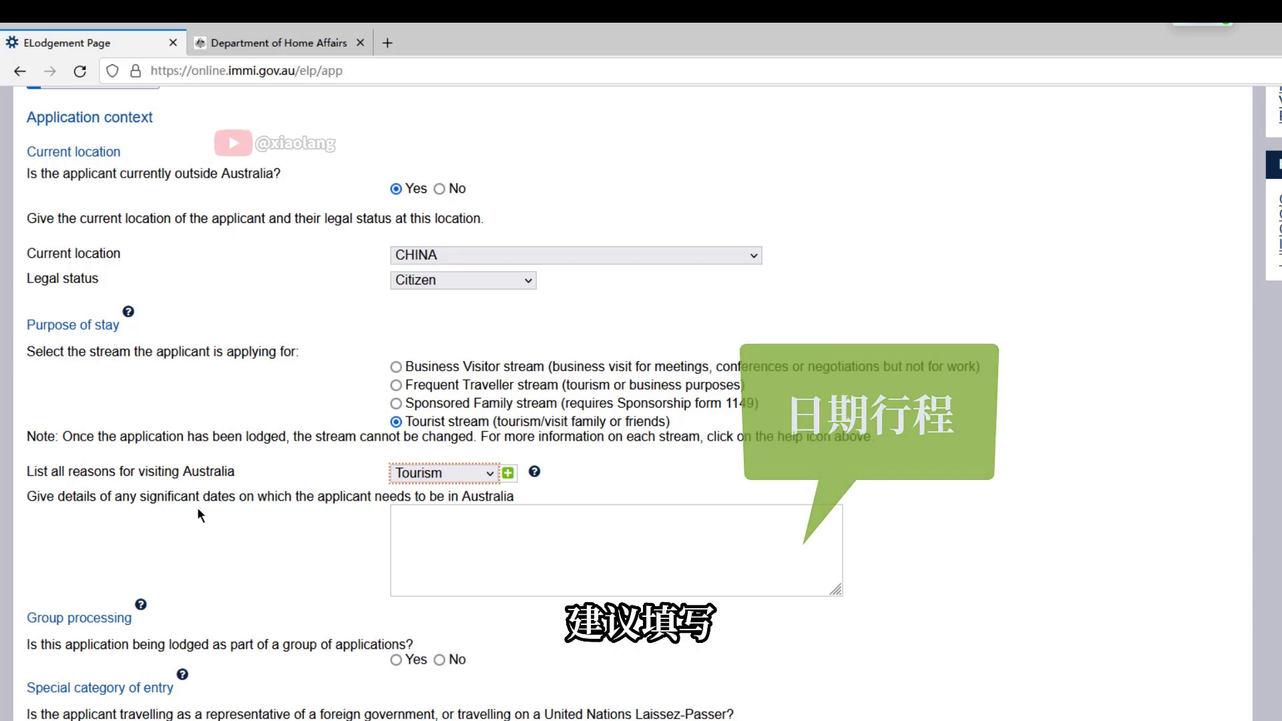
pyautogui.click(27, 646)
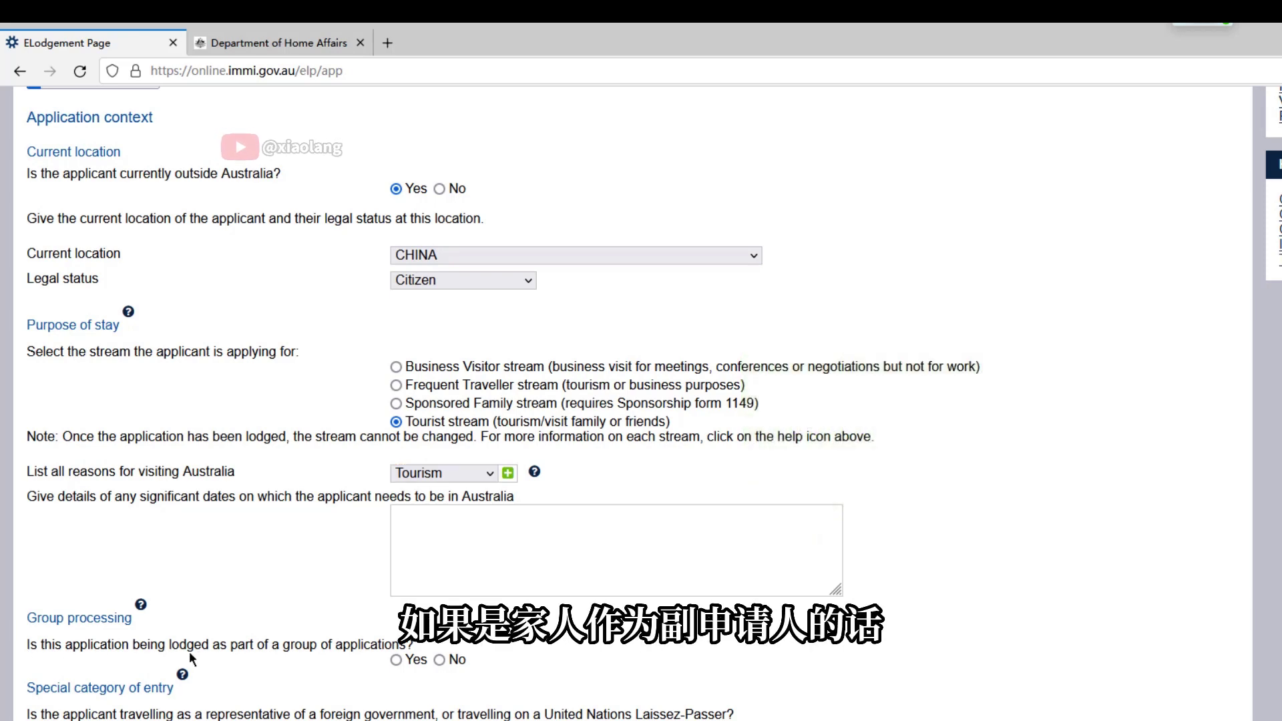
pyautogui.click(441, 660)
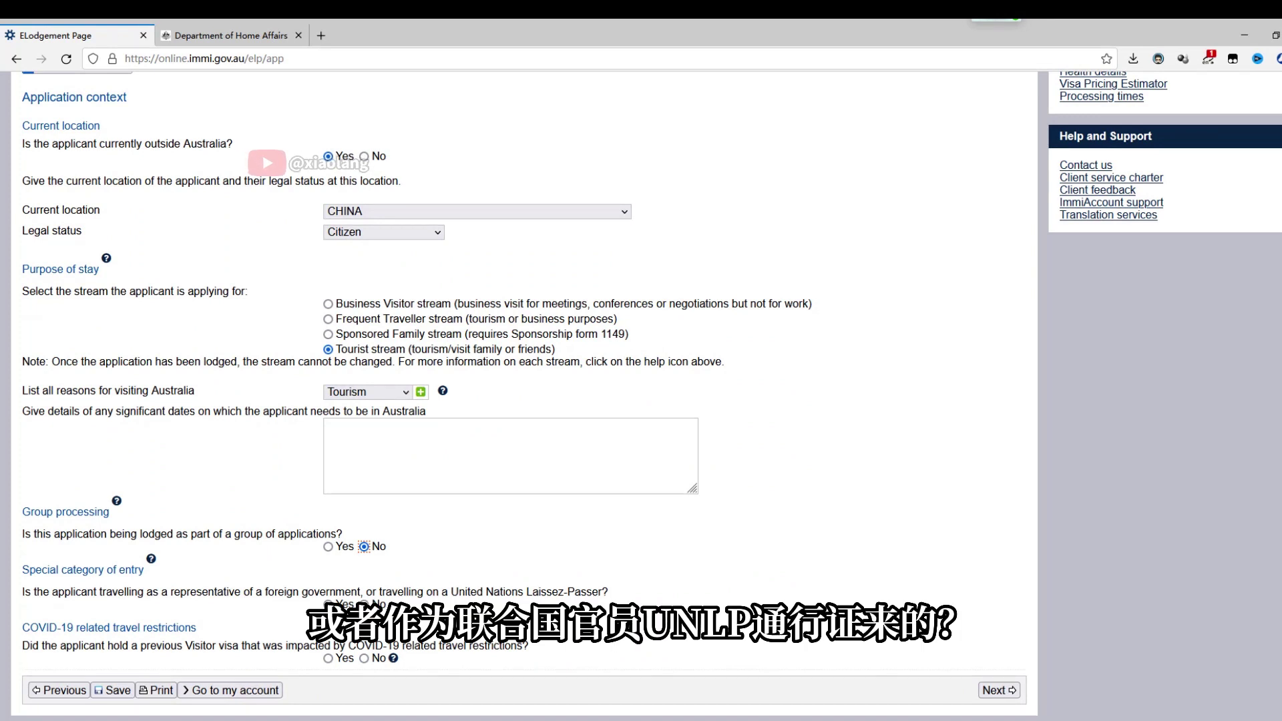
pyautogui.click(364, 605)
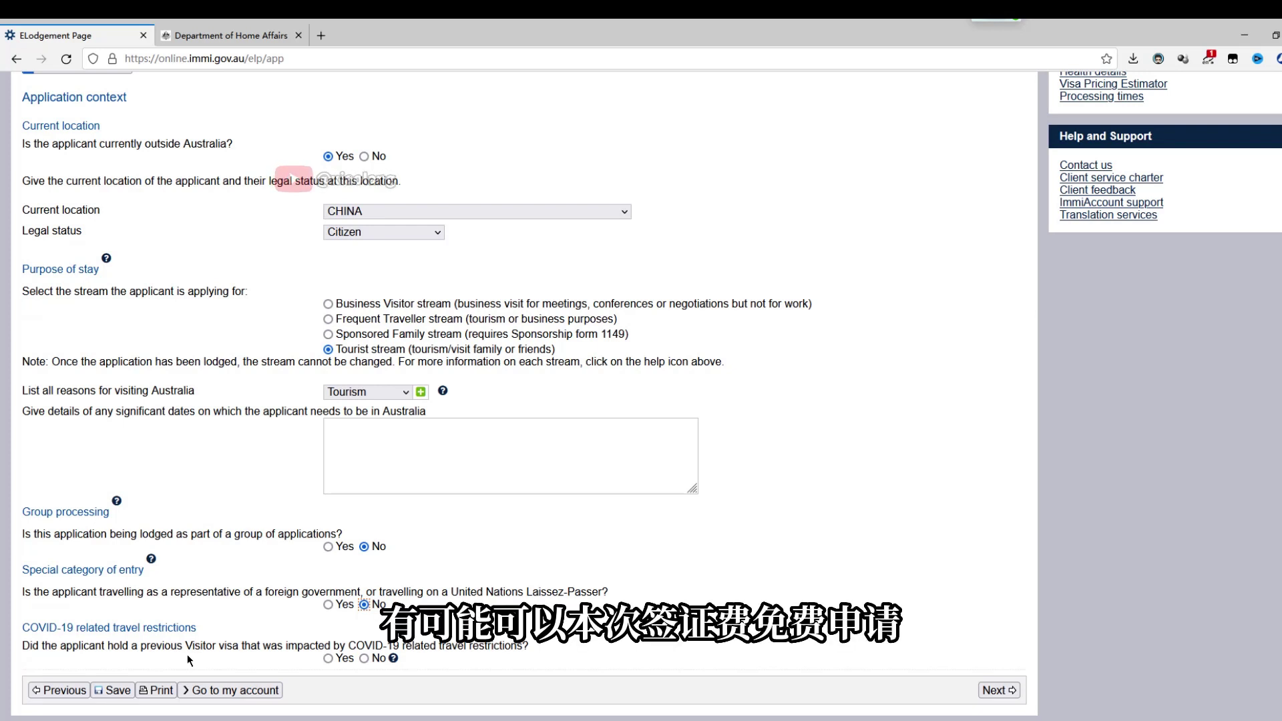
pyautogui.click(364, 660)
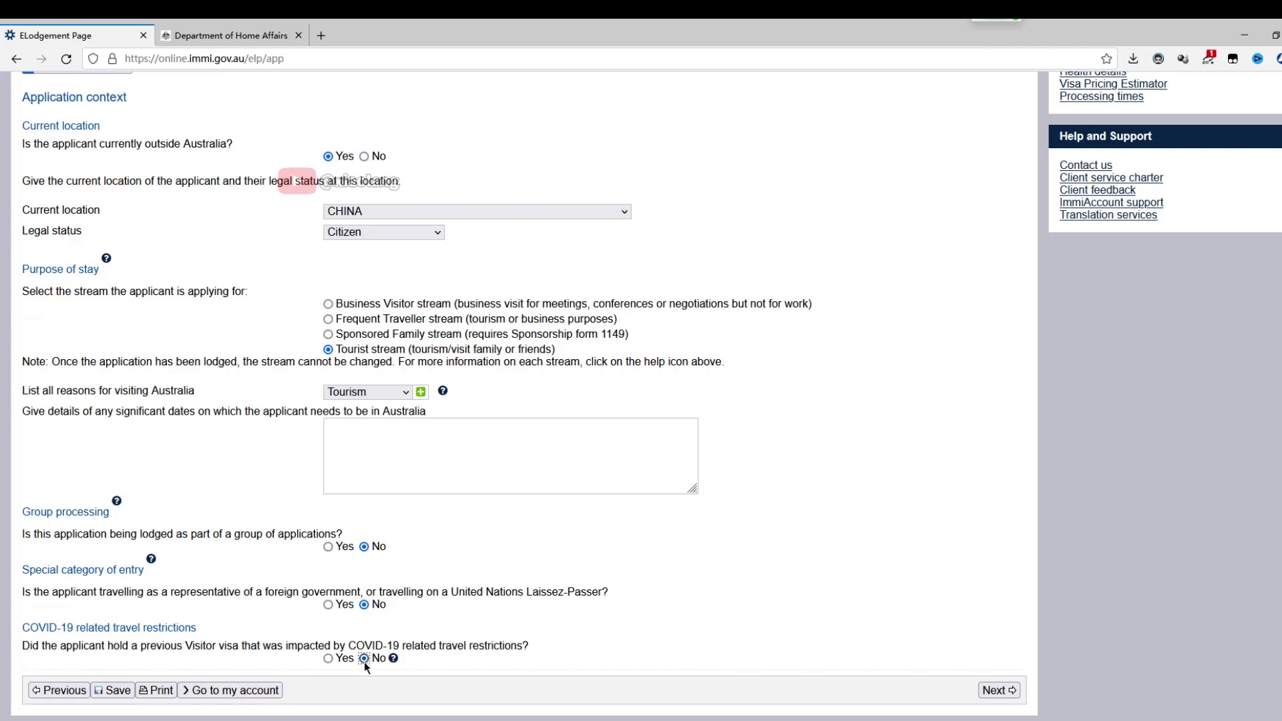
pyautogui.click(1000, 690)
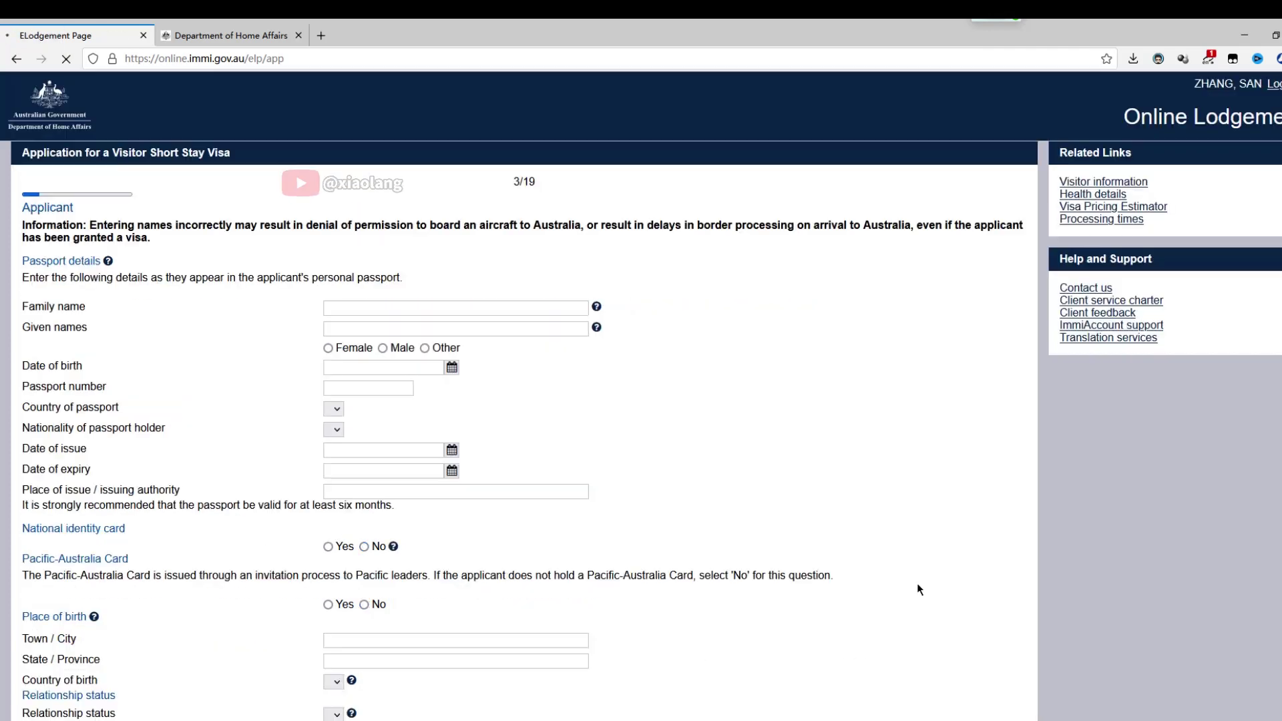
pyautogui.click(434, 330)
pyautogui.write('ZHANG')
pyautogui.press('Tab')
pyautogui.press('Tab')
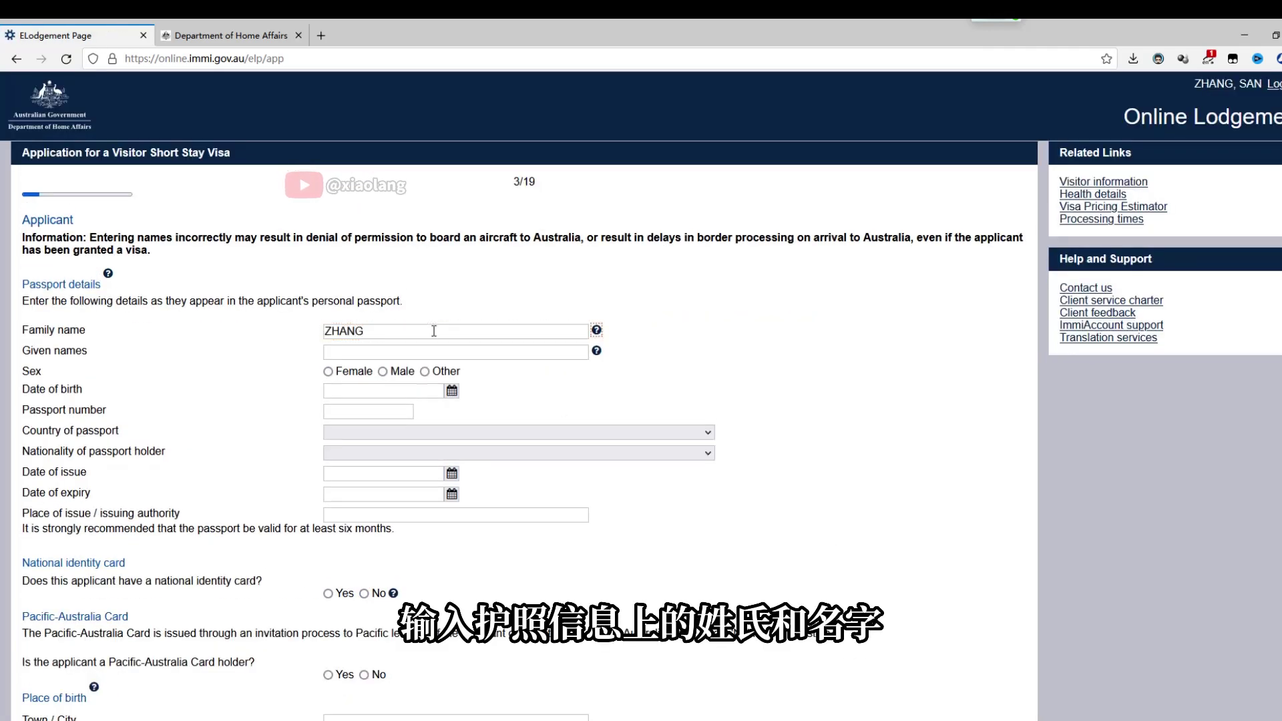
pyautogui.write('SAN')
pyautogui.press('Tab')
pyautogui.click(382, 371)
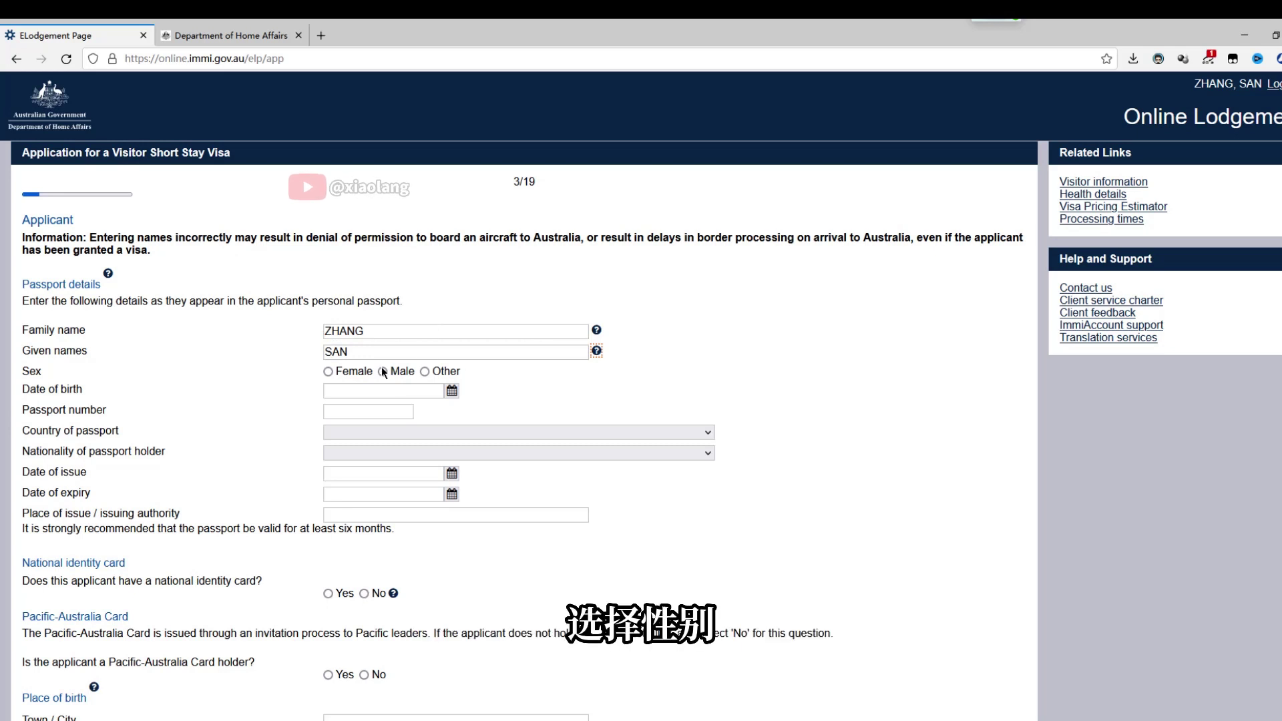
pyautogui.click(452, 372)
pyautogui.write('11 Dec 1990')
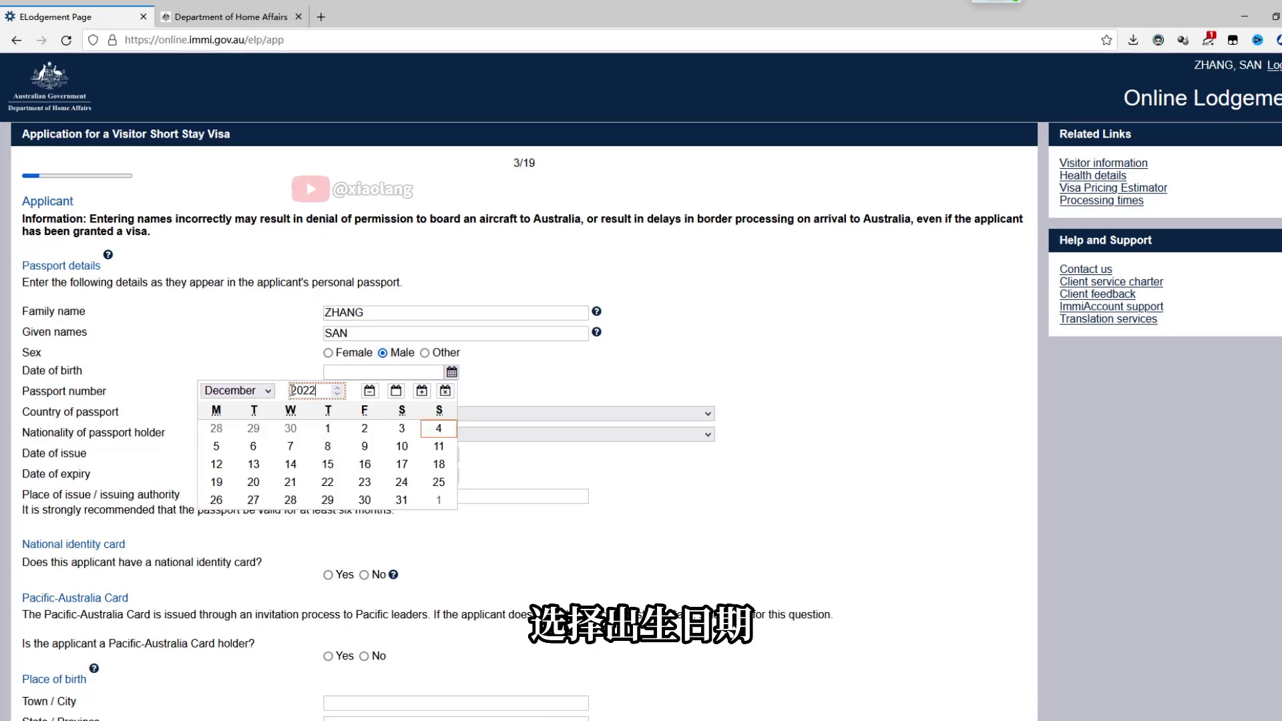
pyautogui.click(386, 393)
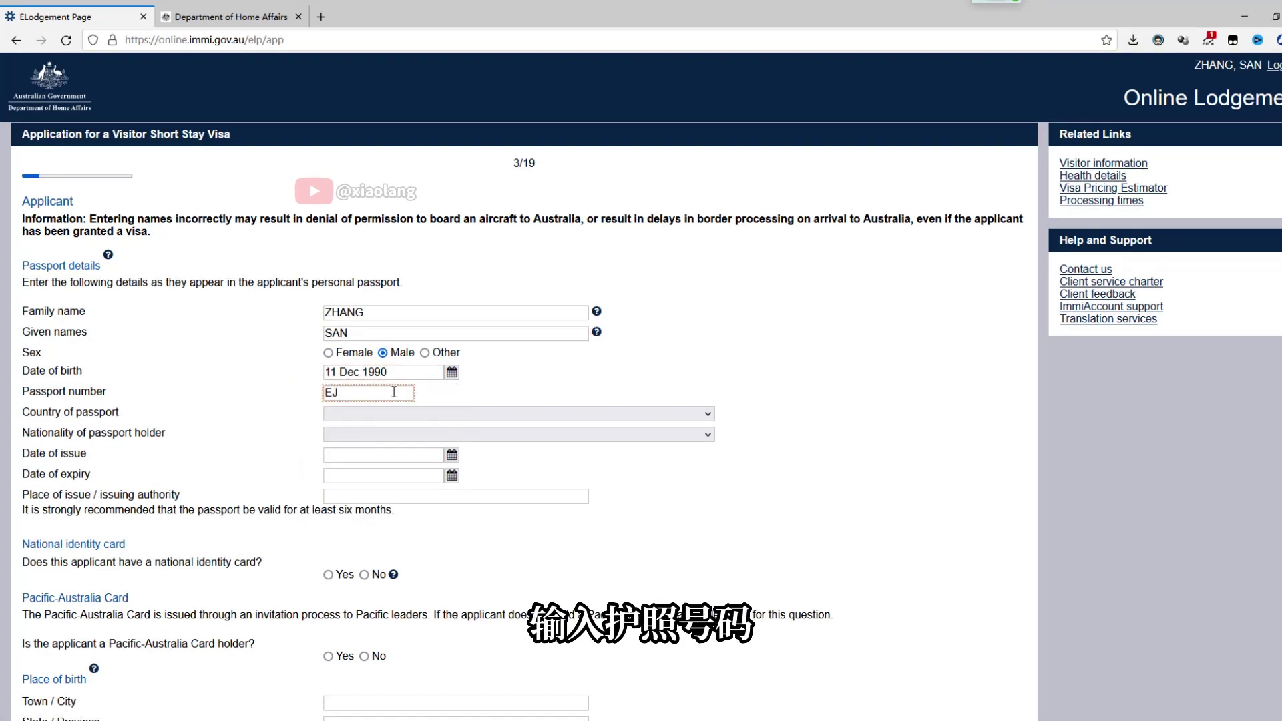
# Set CHINA as both the passport country and the holder's nationality
pyautogui.click(393, 414)
pyautogui.scroll(-14, 443, 235)
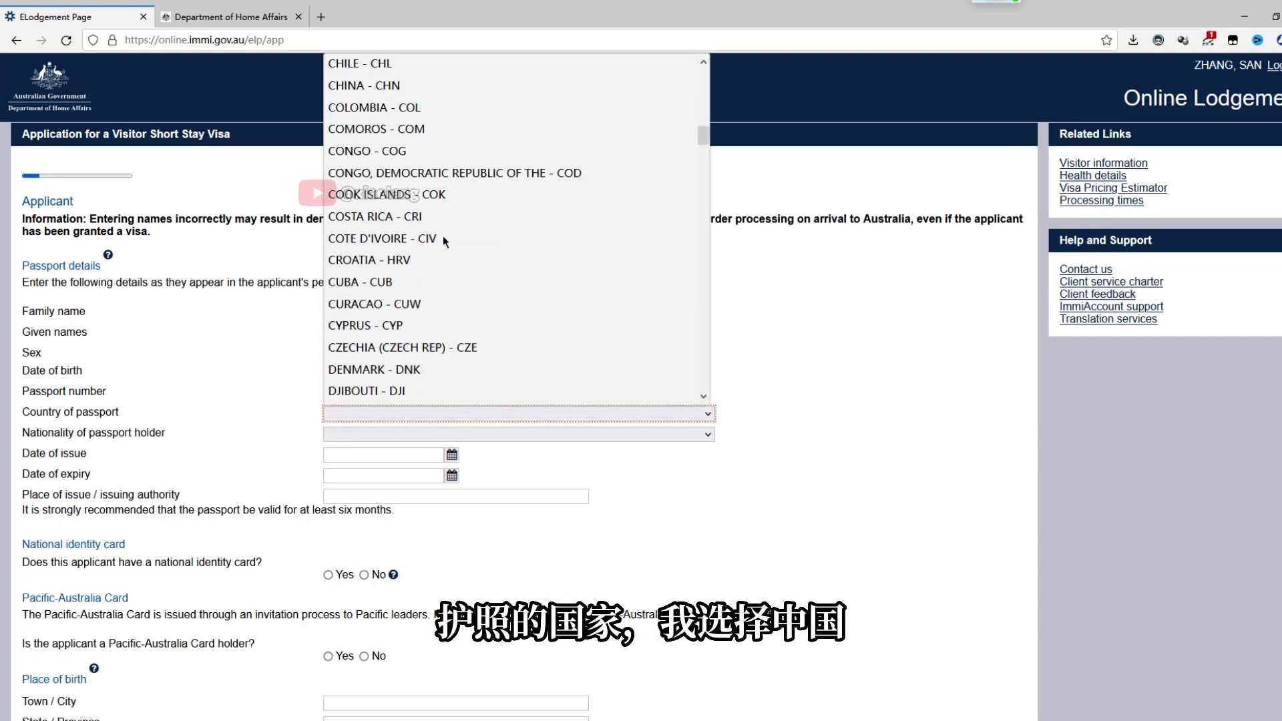
pyautogui.click(364, 85)
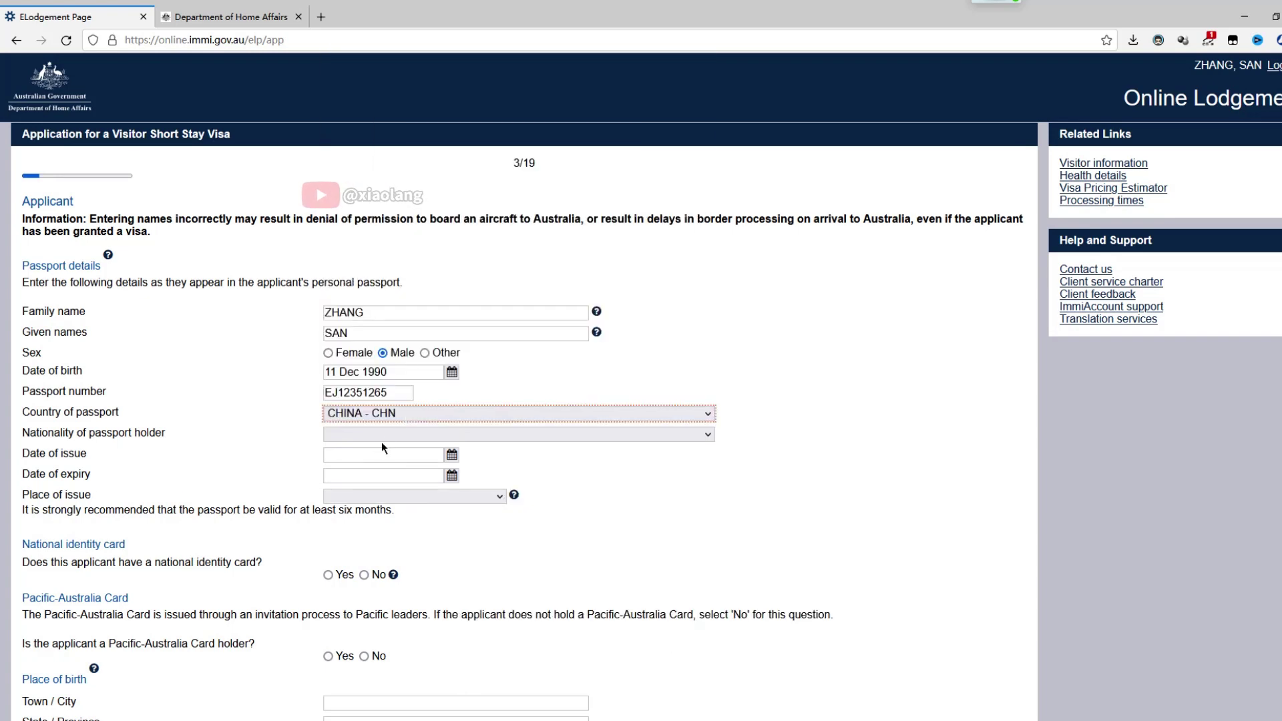
pyautogui.click(385, 435)
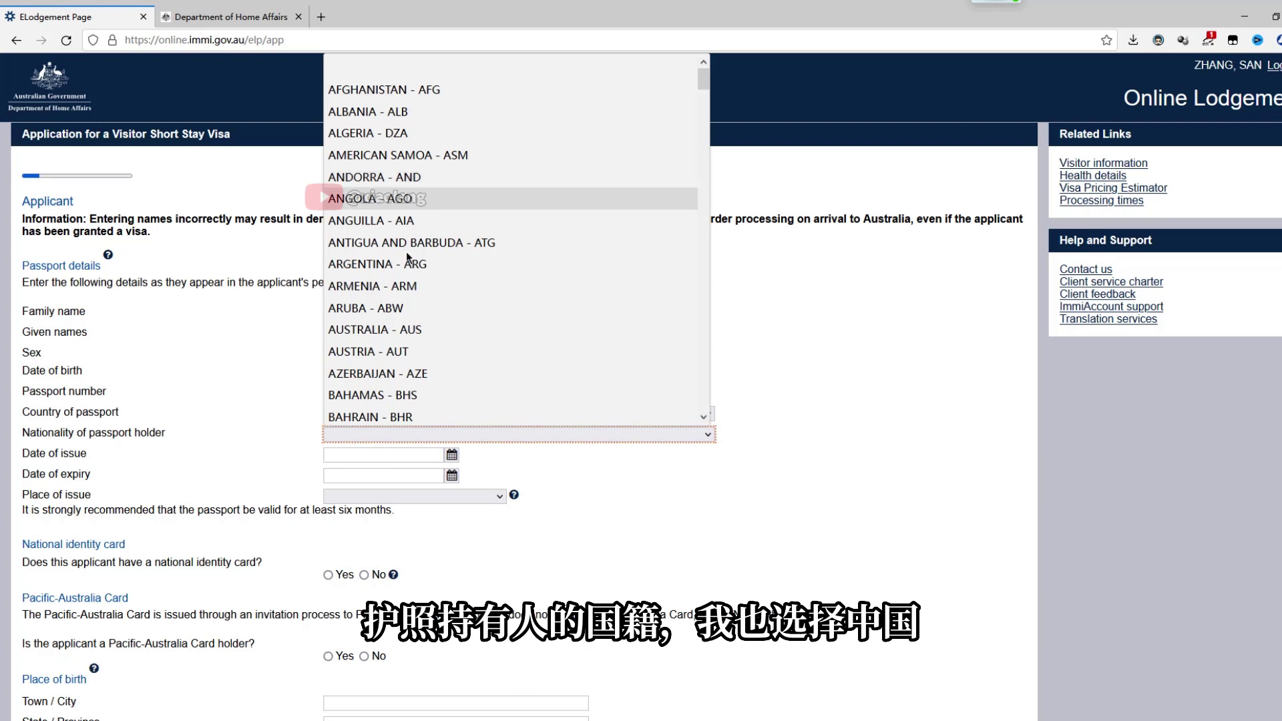
pyautogui.scroll(-11, 401, 194)
pyautogui.click(385, 224)
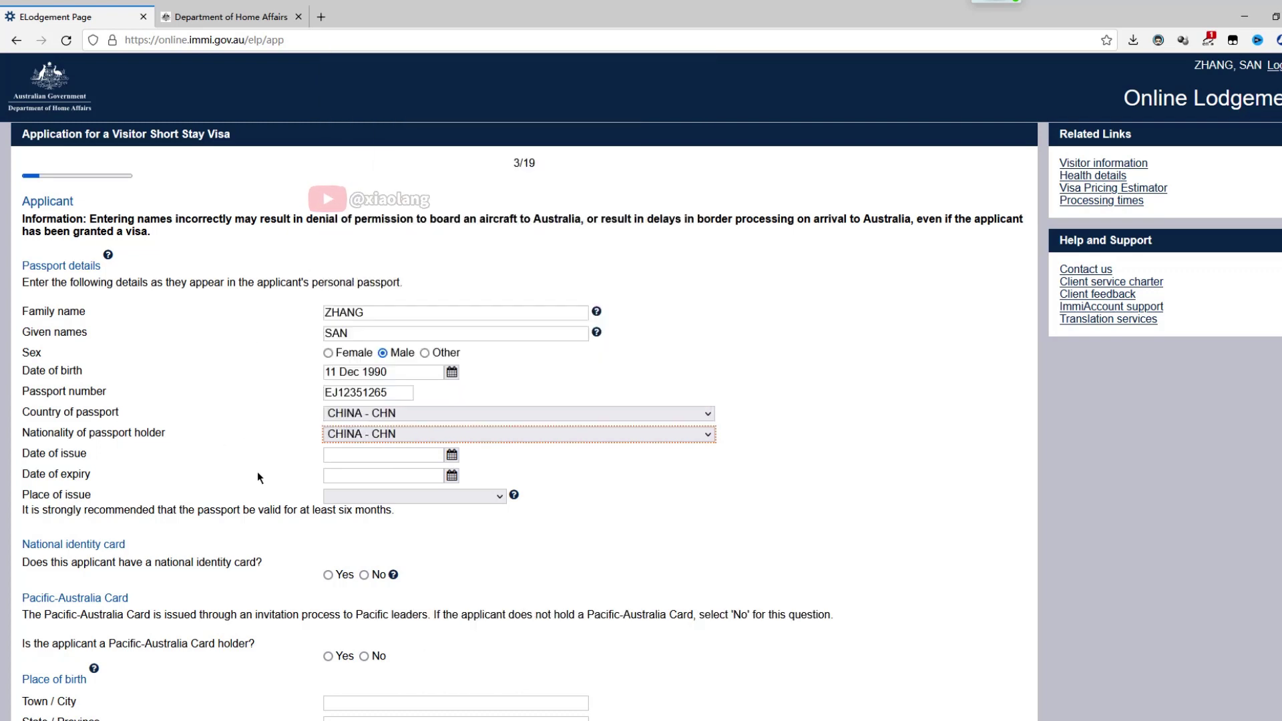
# Set the passport issue date to 01 Dec 2022 and expiry to 01 Dec 2032
pyautogui.click(452, 455)
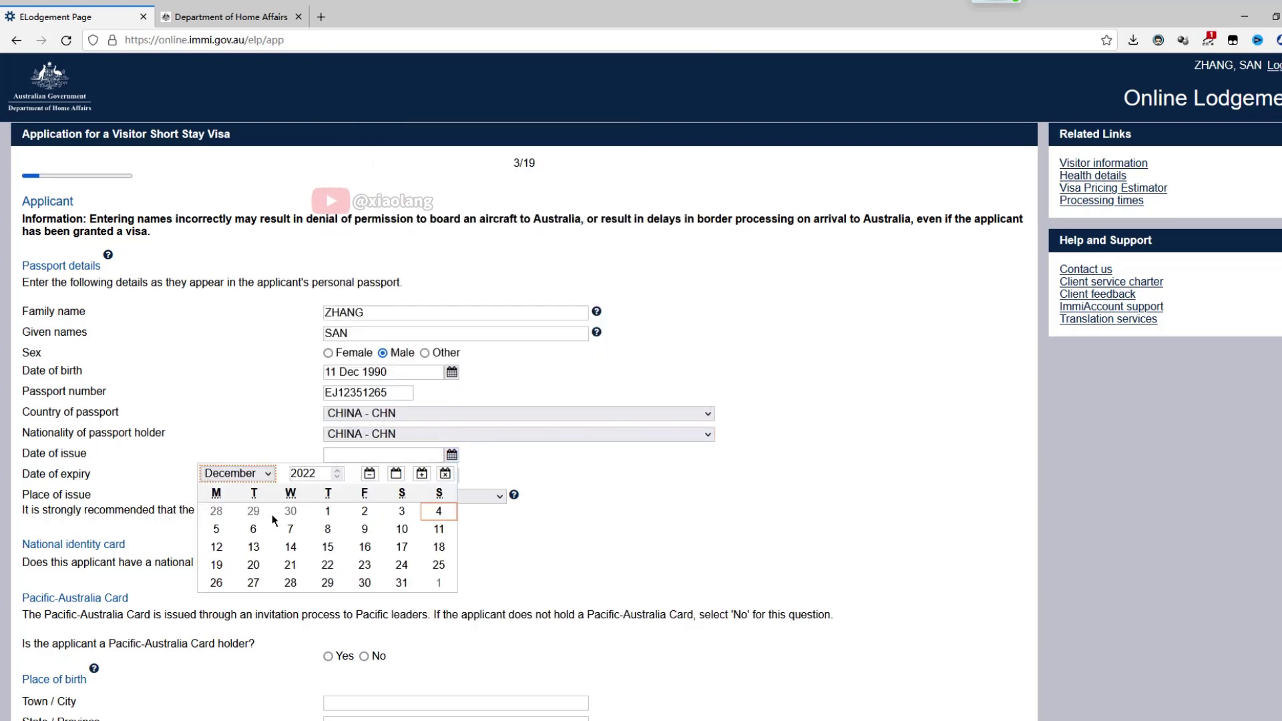
pyautogui.click(328, 505)
pyautogui.click(452, 475)
pyautogui.click(304, 494)
pyautogui.write('32')
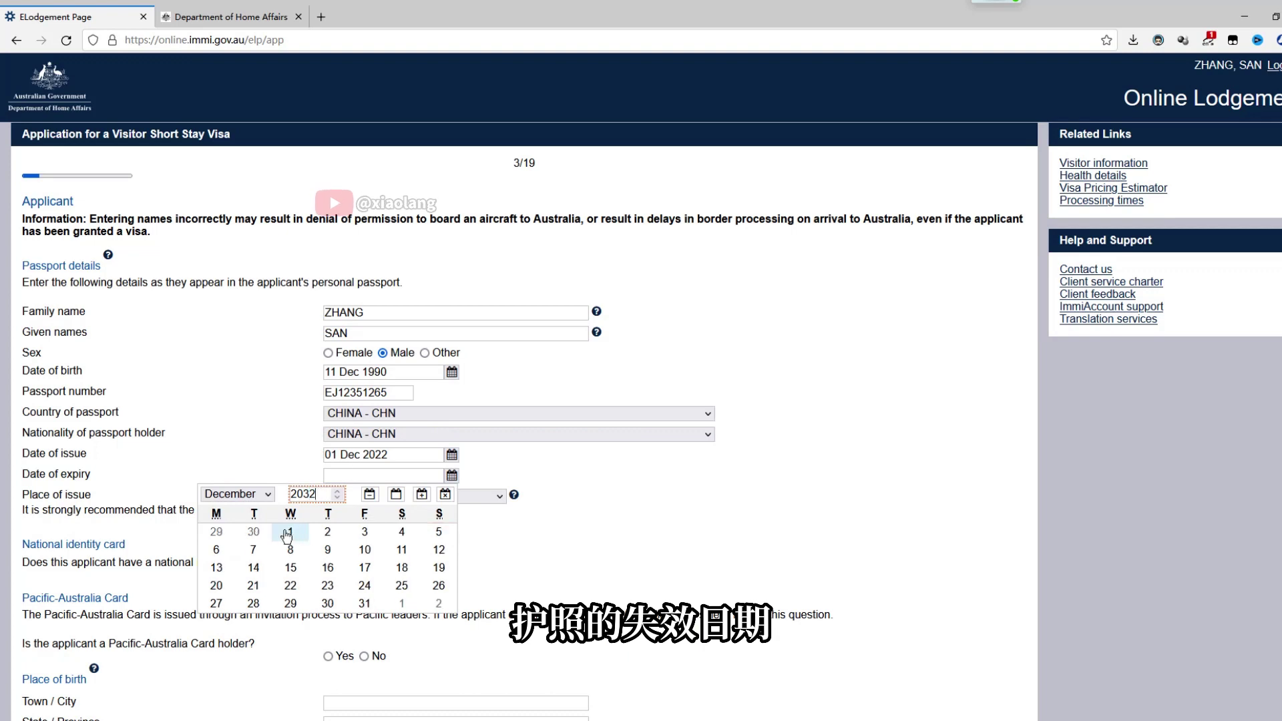
pyautogui.click(290, 531)
# Set SHANGHAI SHI as the place of issue and indicate the applicant holds a national identity card
pyautogui.click(494, 496)
pyautogui.scroll(-6, 494, 415)
pyautogui.click(368, 283)
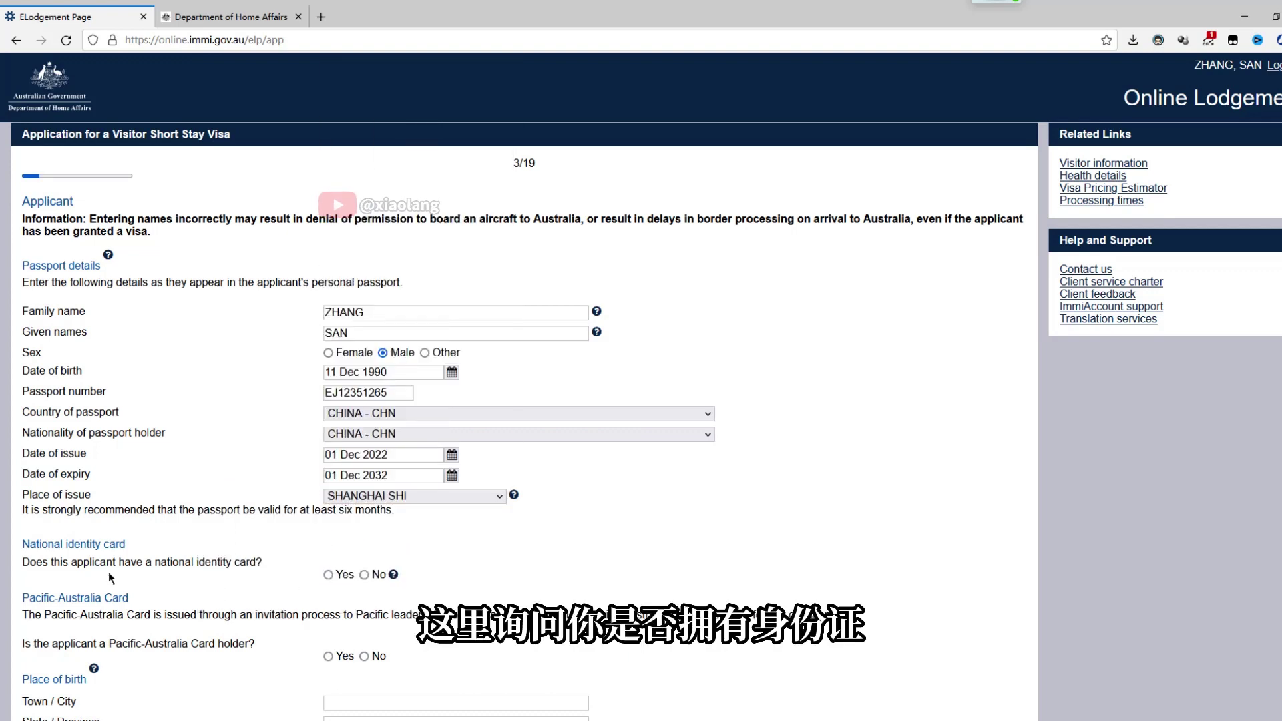
pyautogui.click(328, 575)
pyautogui.scroll(-3, 318, 587)
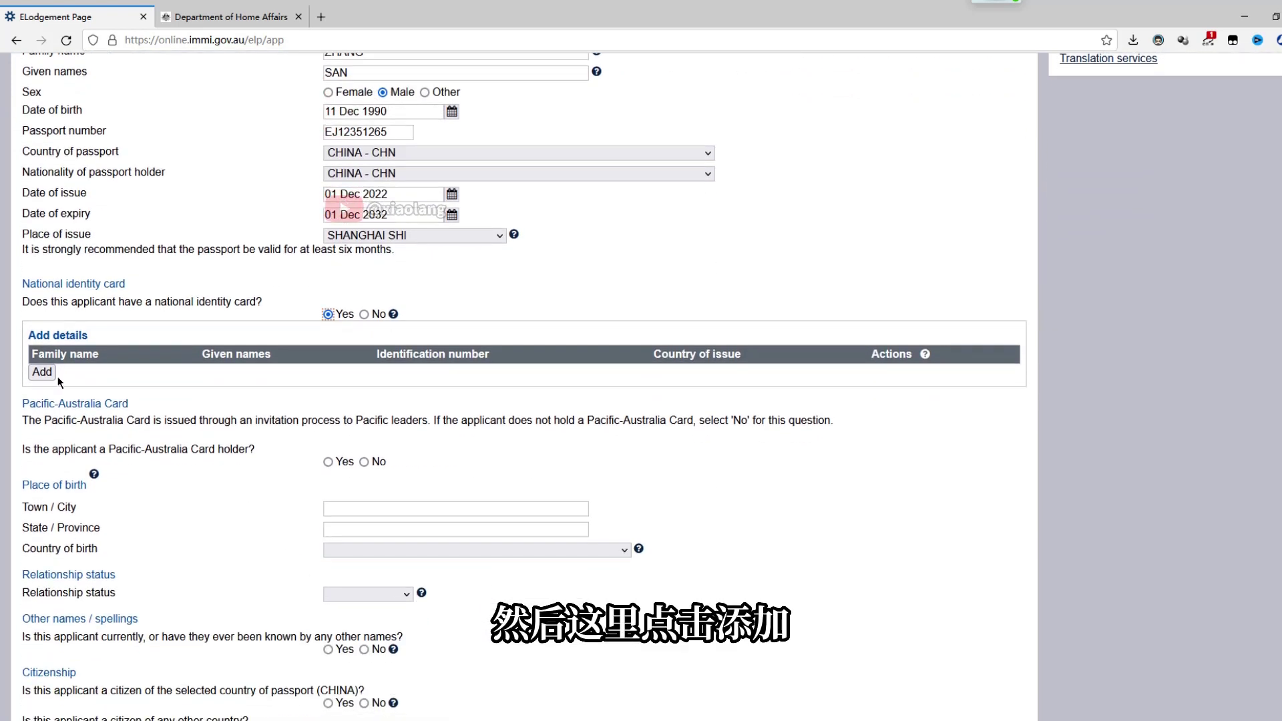
pyautogui.click(41, 450)
# Enter the cardholder's family and given names and the identity card number
pyautogui.click(350, 237)
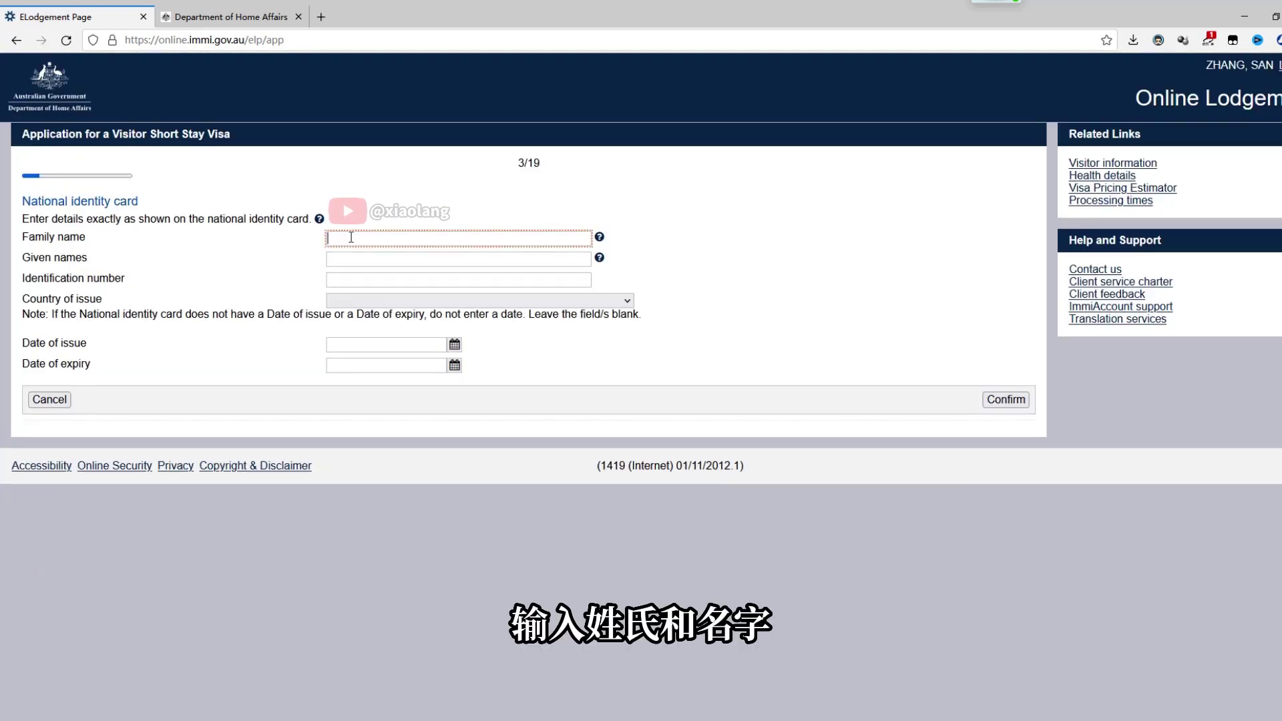
pyautogui.write('ZHANG')
pyautogui.press('Tab')
pyautogui.write('SAN')
pyautogui.press('Tab')
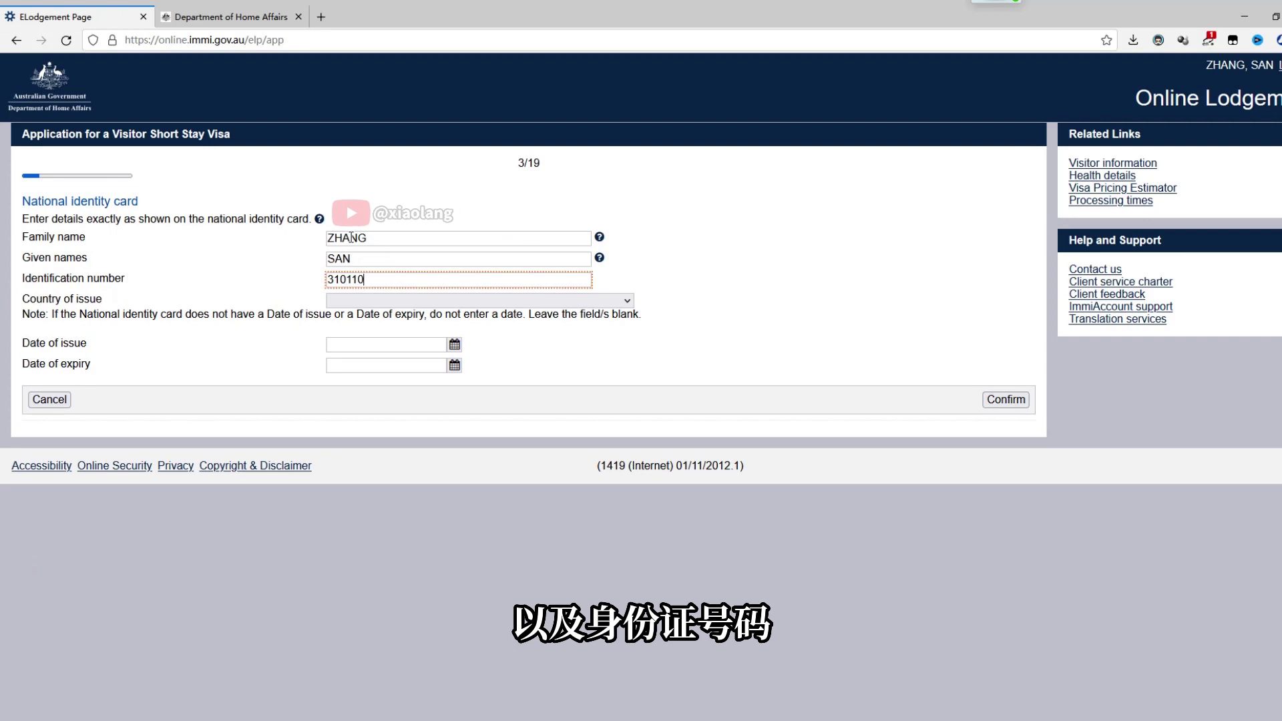
# Set CHINA as issuing country, dates 01 Dec 2022 to 1 12 2032, and save the card
pyautogui.click(372, 300)
pyautogui.click(372, 506)
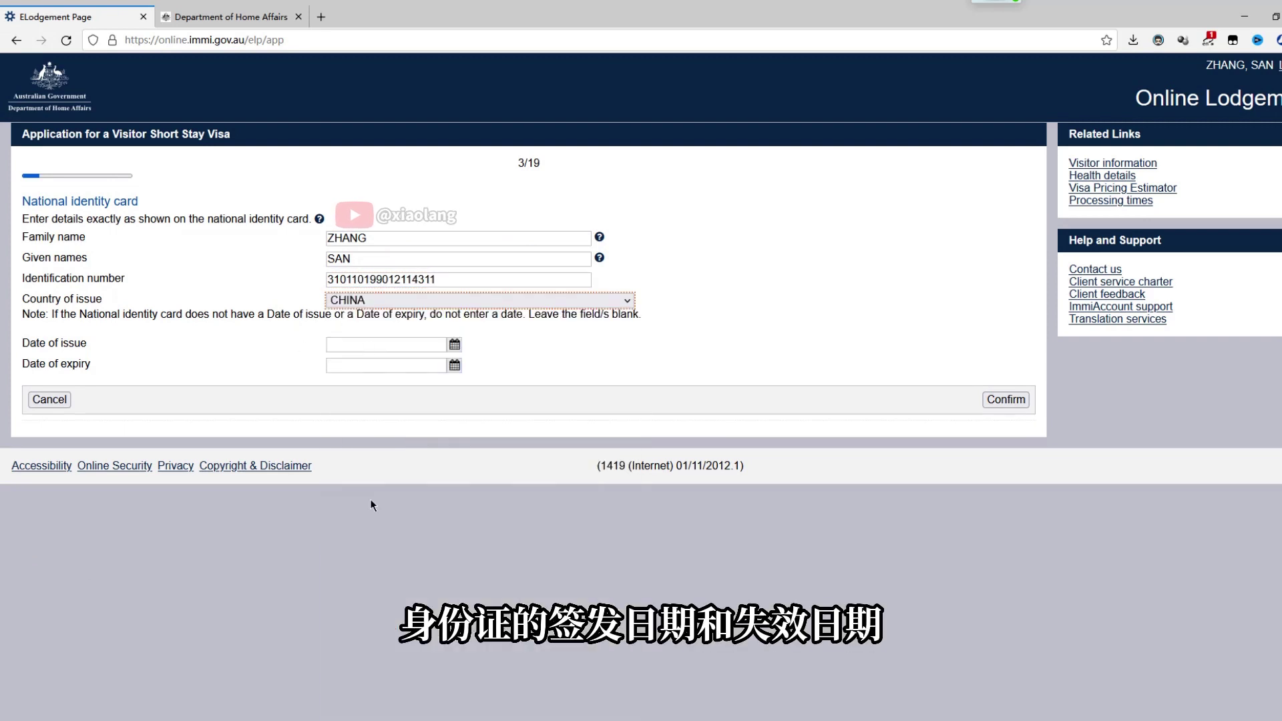
pyautogui.click(454, 345)
pyautogui.click(364, 460)
pyautogui.click(454, 365)
pyautogui.write('1 12 2032')
pyautogui.click(294, 428)
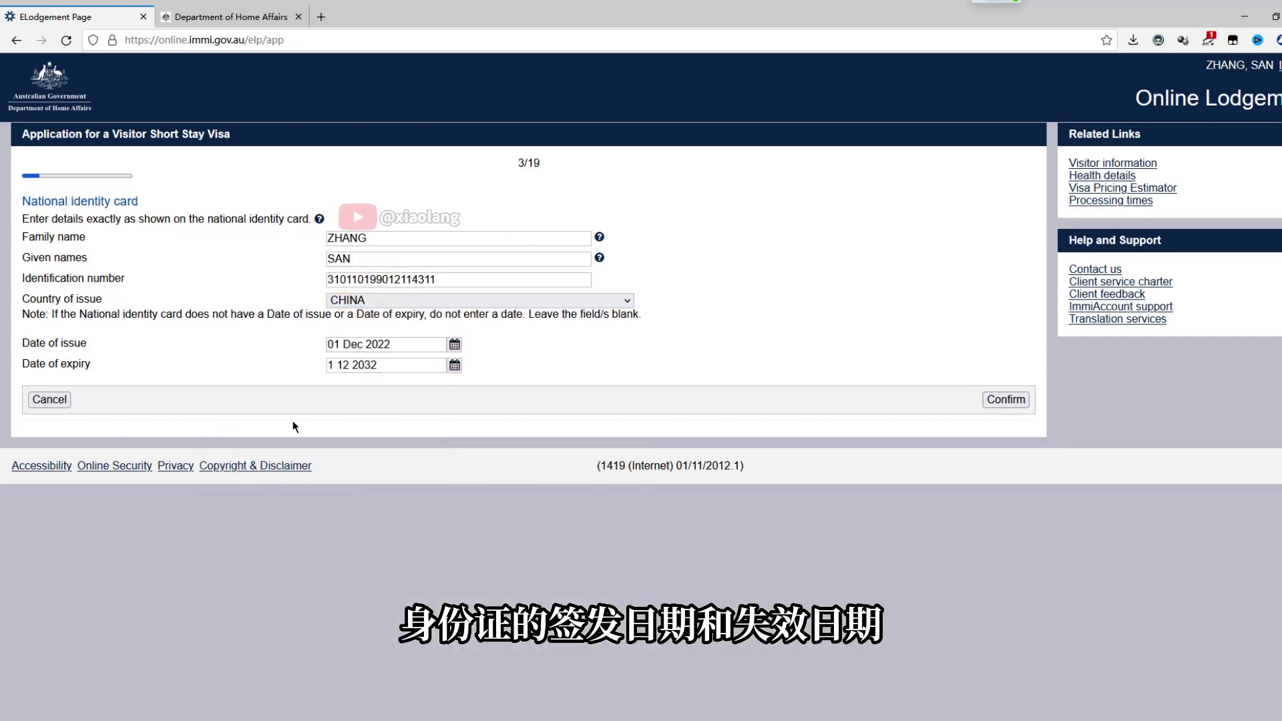
pyautogui.click(1006, 399)
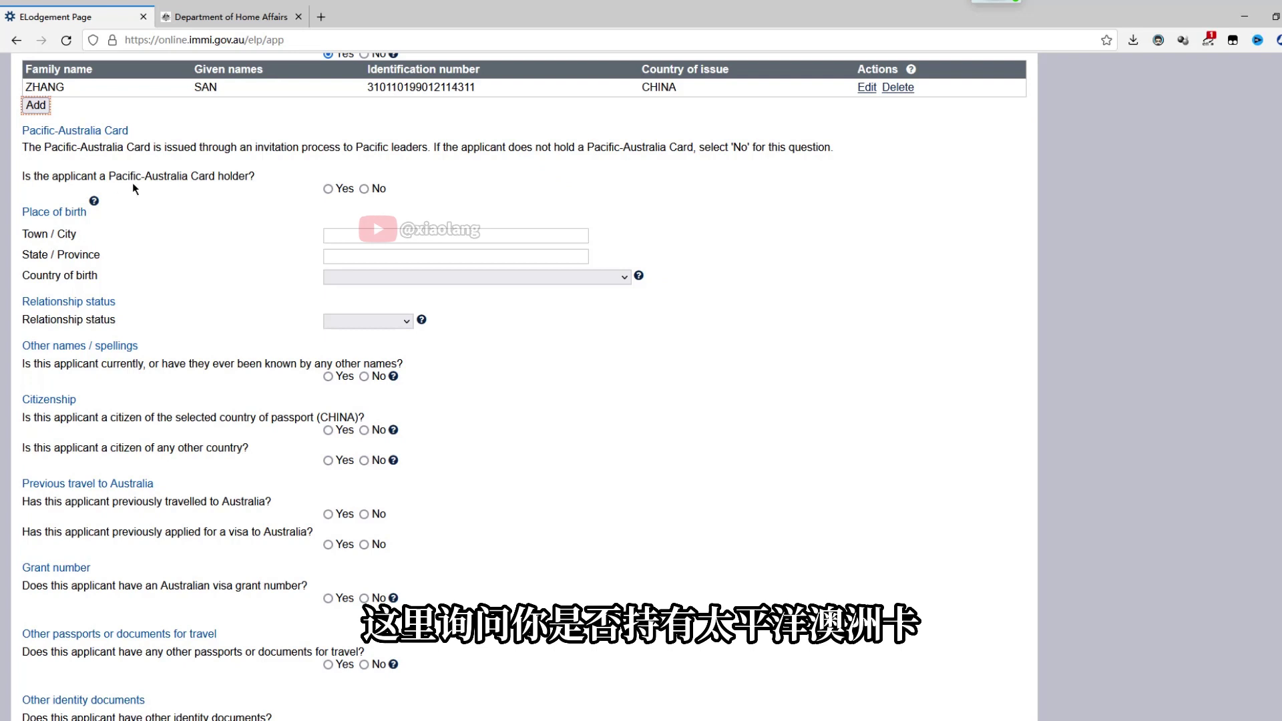
# Answer No to the Pacific-Australia Card, enter the birthplace in SHANGHAI, CHINA, and choose Married
pyautogui.click(364, 188)
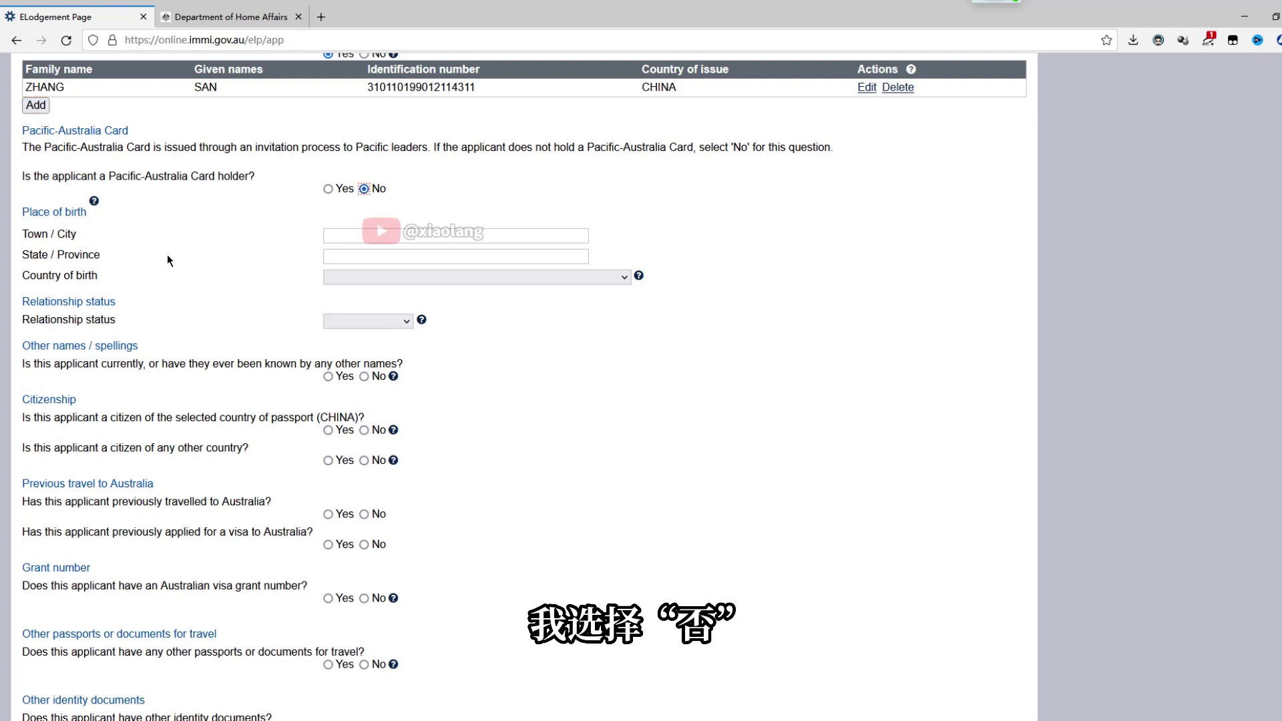
pyautogui.click(380, 234)
pyautogui.press('Tab')
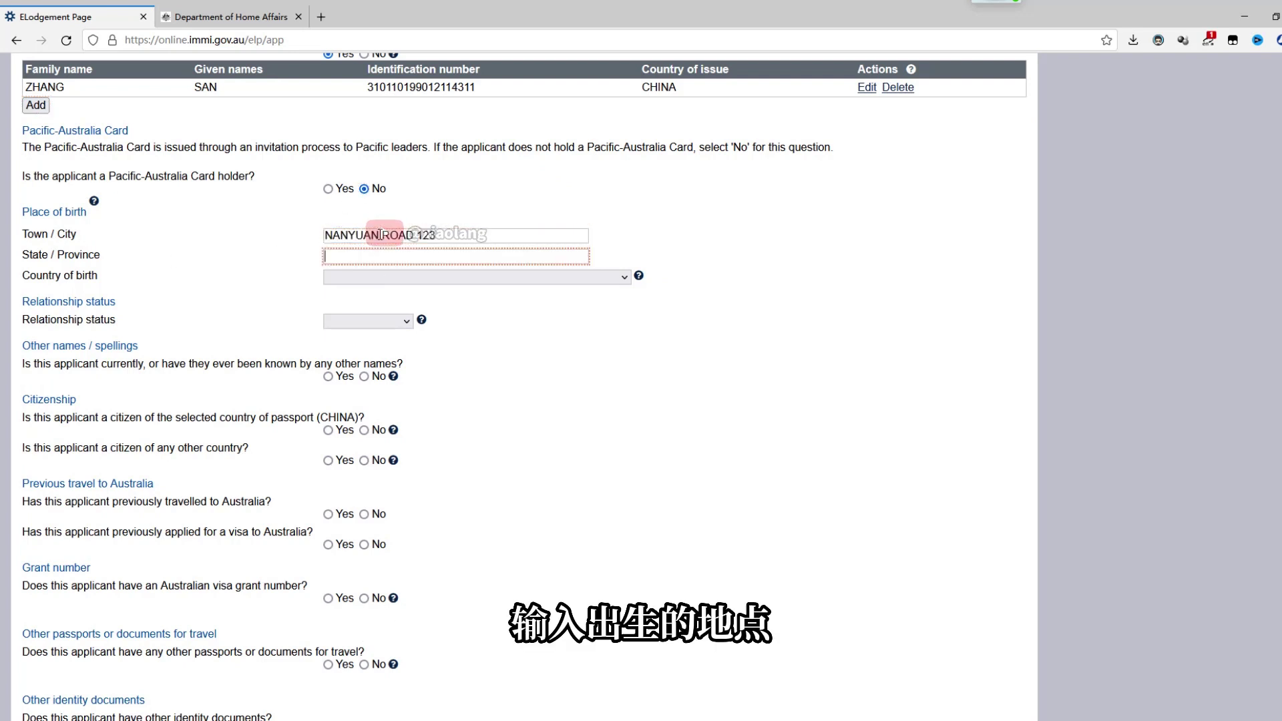
pyautogui.write('SHANGHAI')
pyautogui.click(467, 276)
pyautogui.click(403, 563)
pyautogui.press('Tab')
pyautogui.click(381, 322)
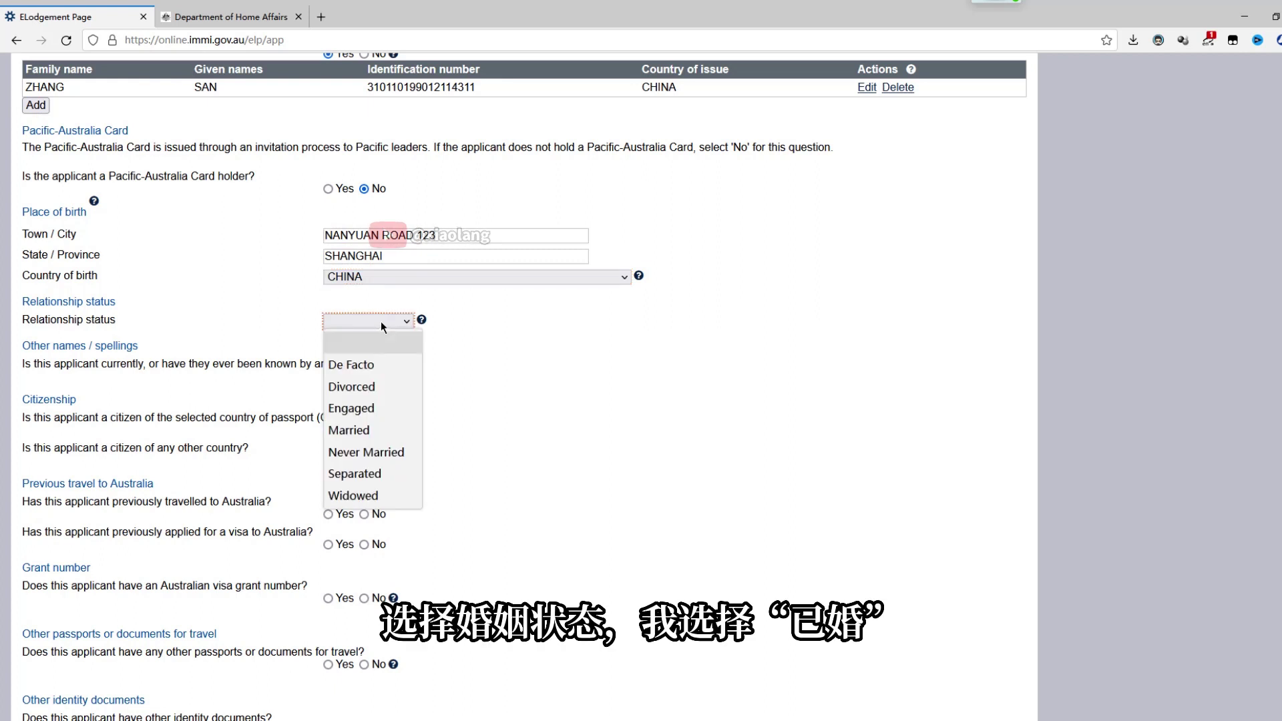
pyautogui.click(357, 431)
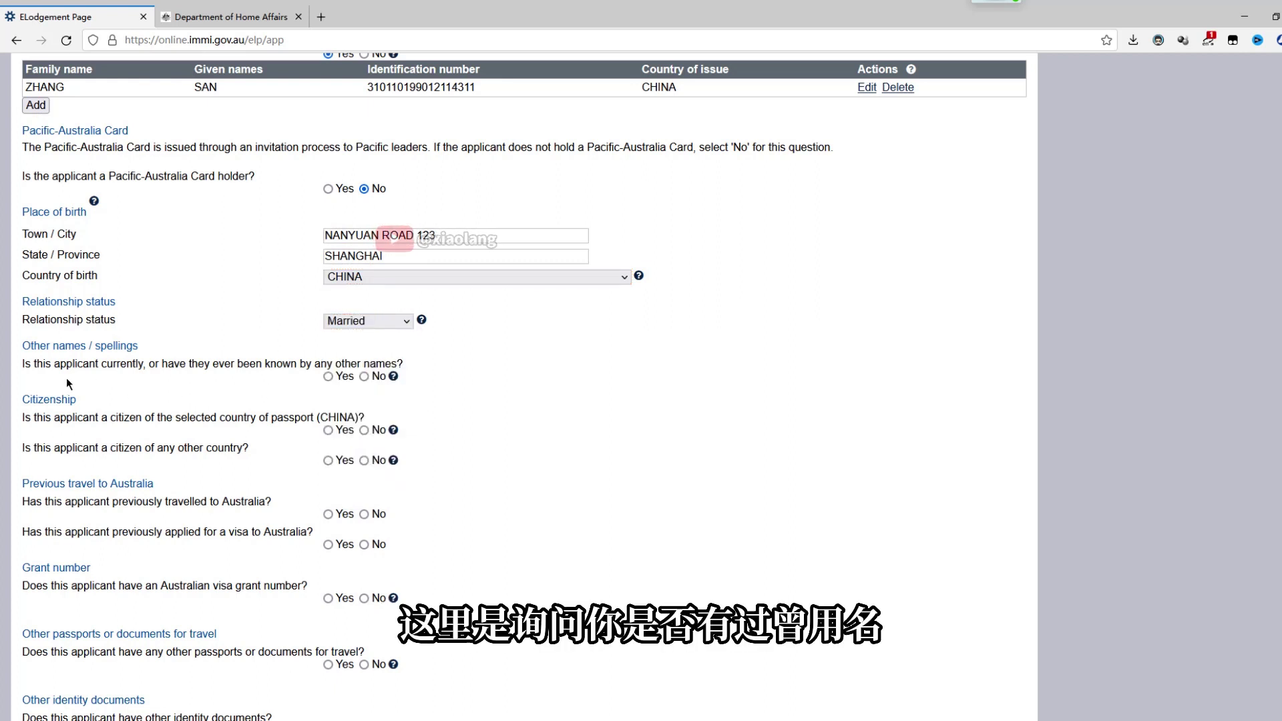
# Answer No to other names, other citizenships, previous visas, Australian travel and other travel documents; confirm CHINA citizenship
pyautogui.click(364, 377)
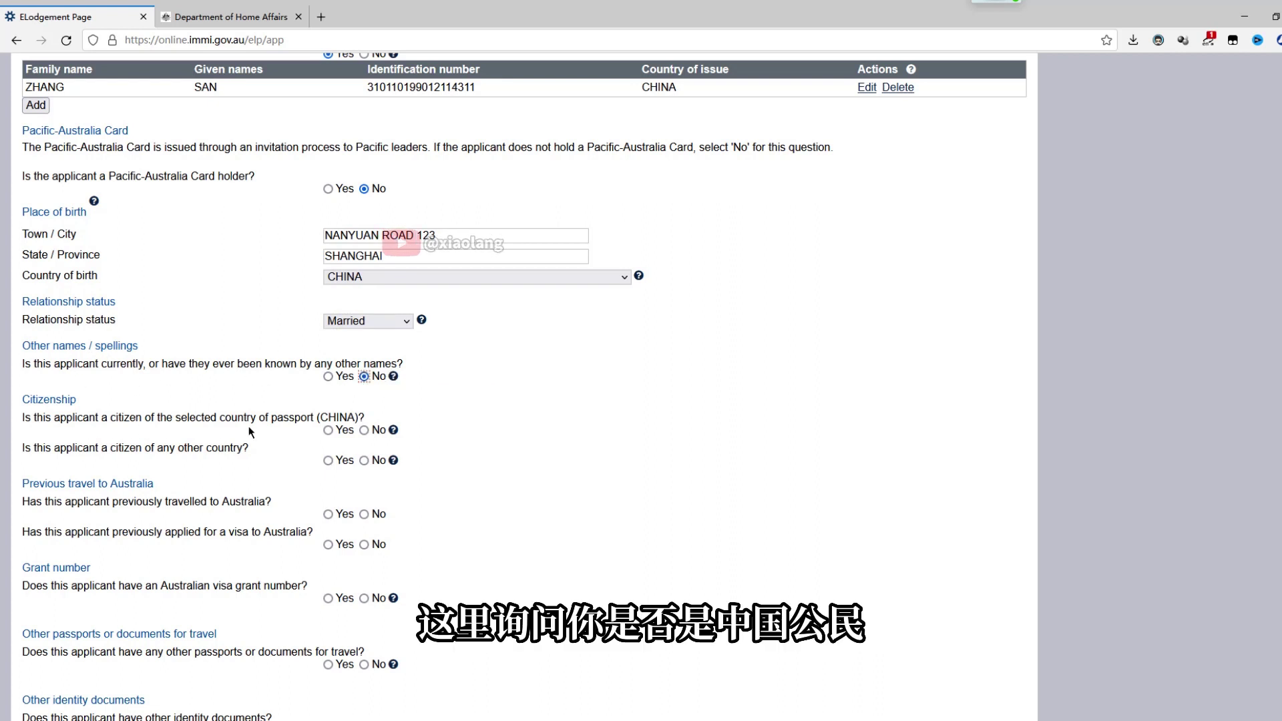
pyautogui.click(328, 430)
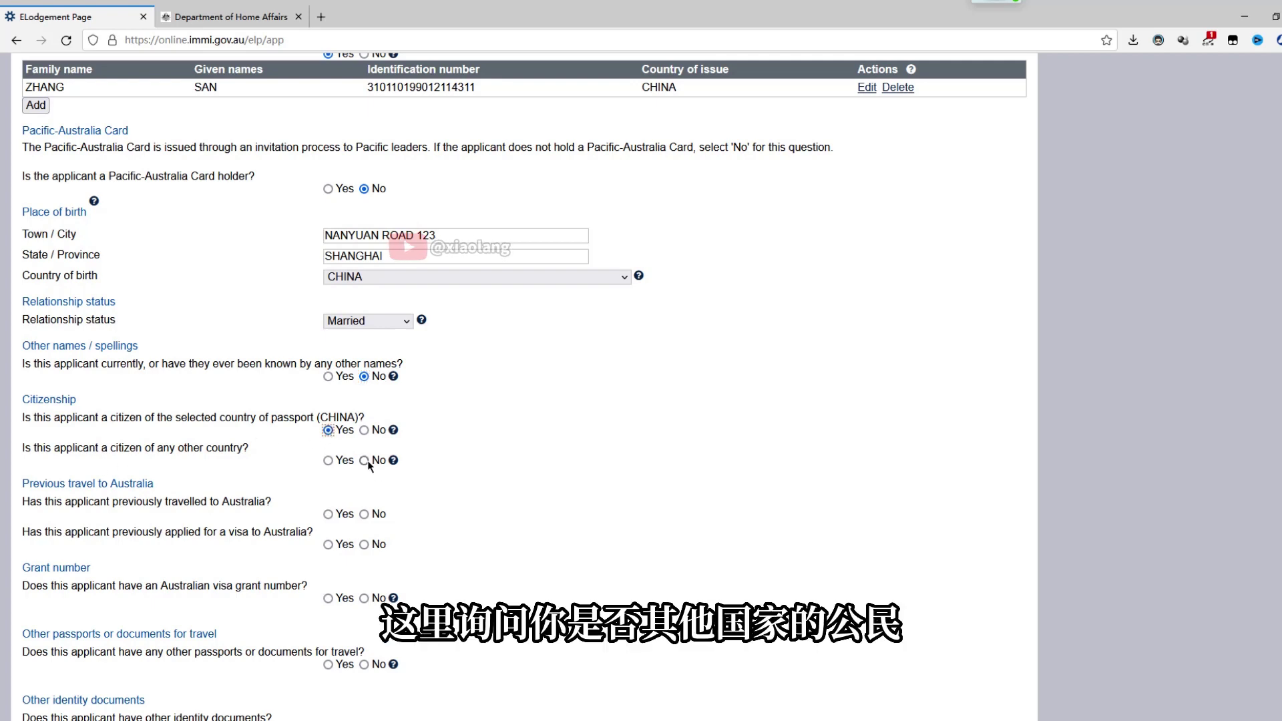
pyautogui.click(492, 493)
pyautogui.scroll(-3, 492, 493)
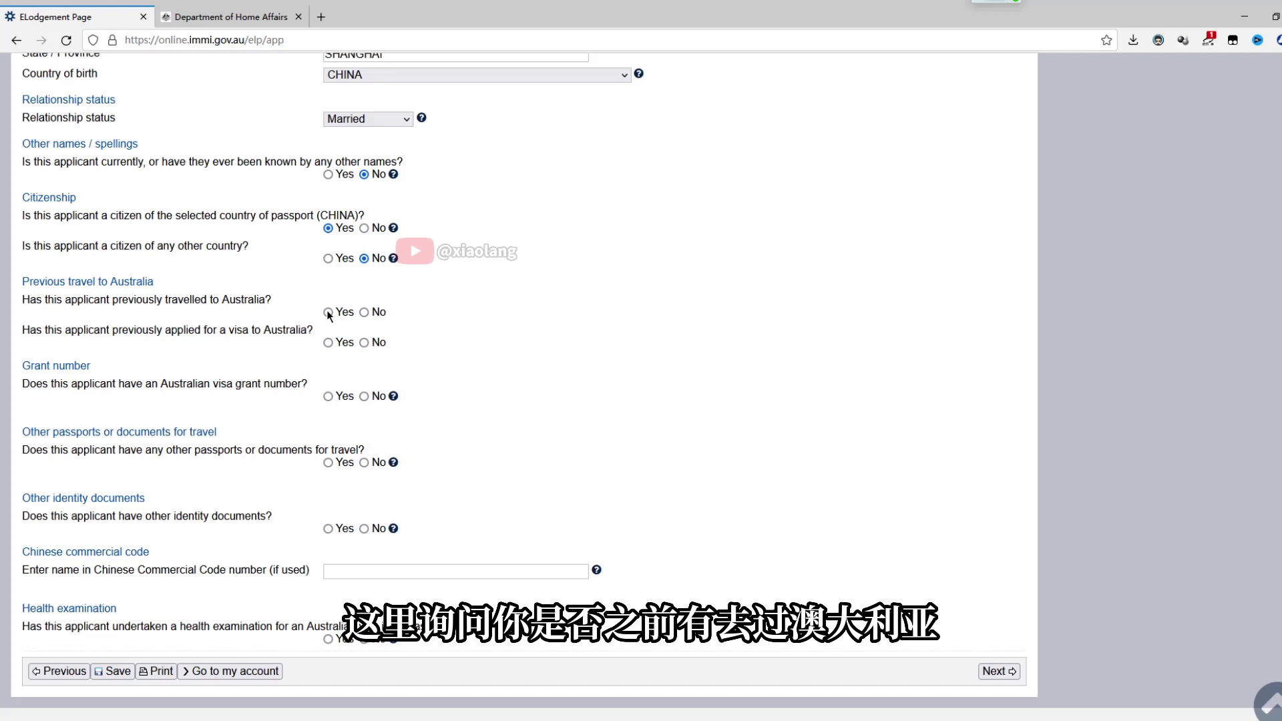
pyautogui.click(364, 342)
pyautogui.click(363, 312)
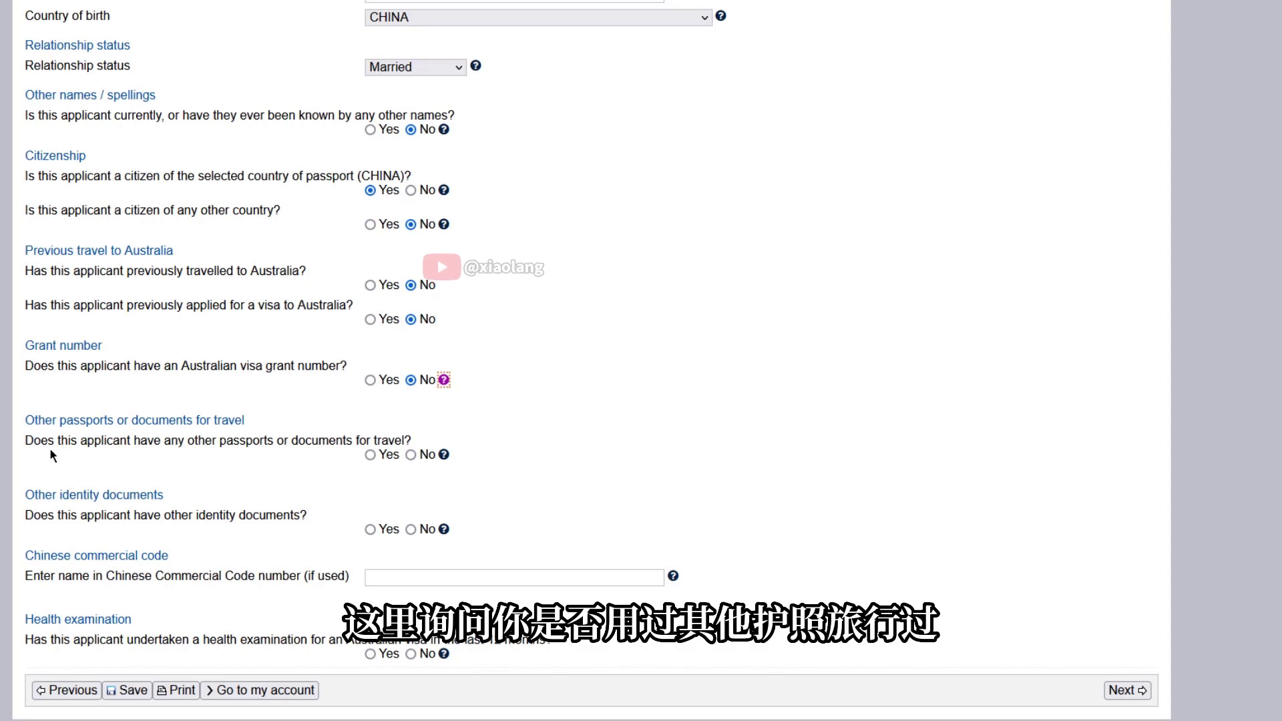
pyautogui.click(410, 454)
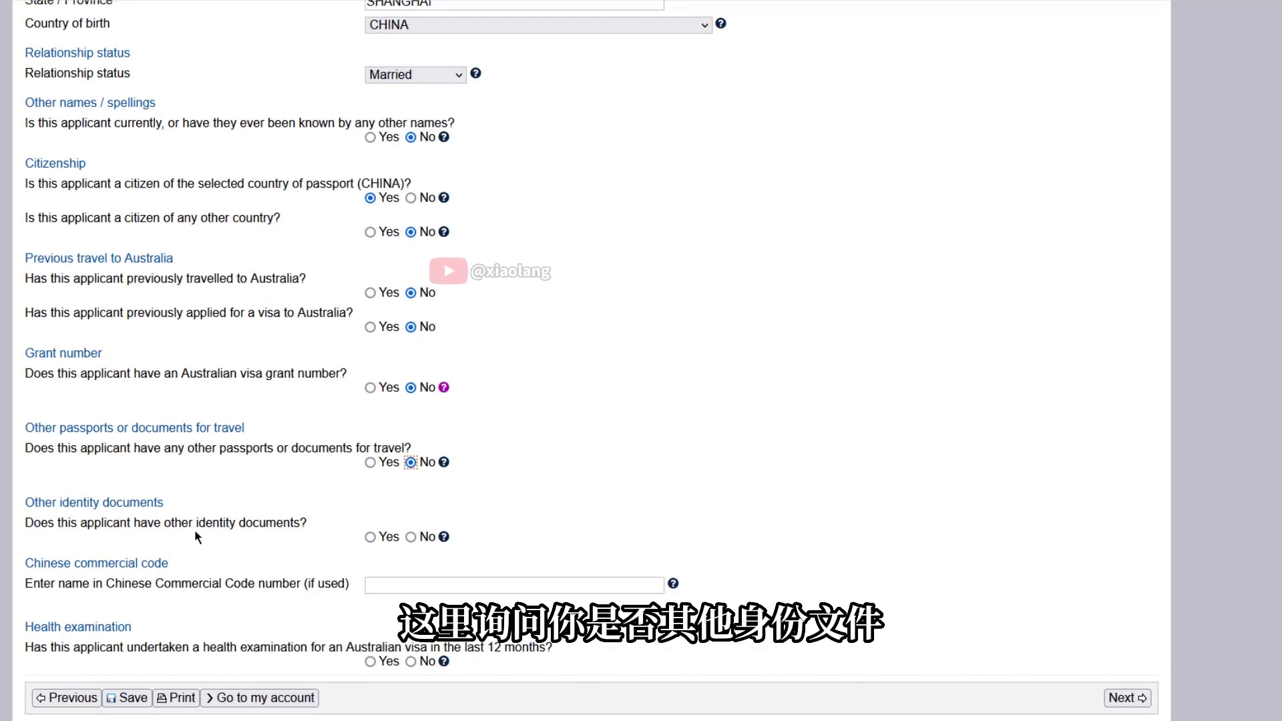
pyautogui.click(411, 537)
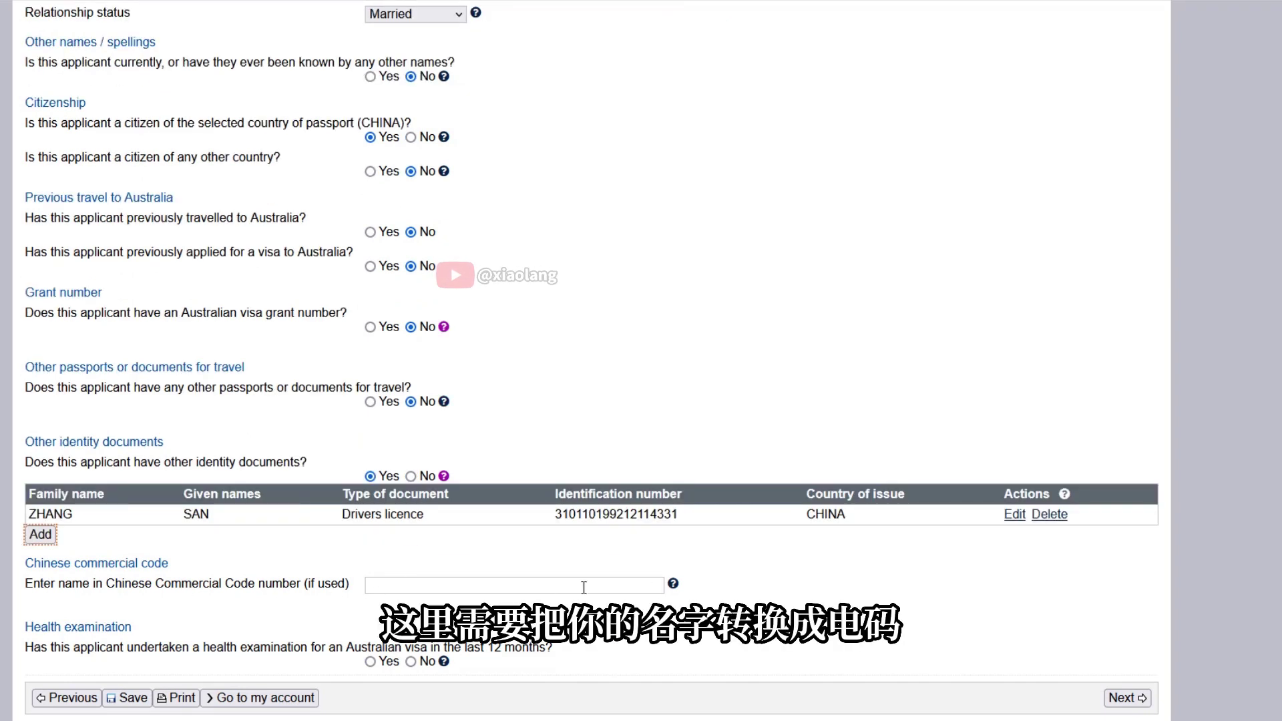
pyautogui.moveTo(678, 588)
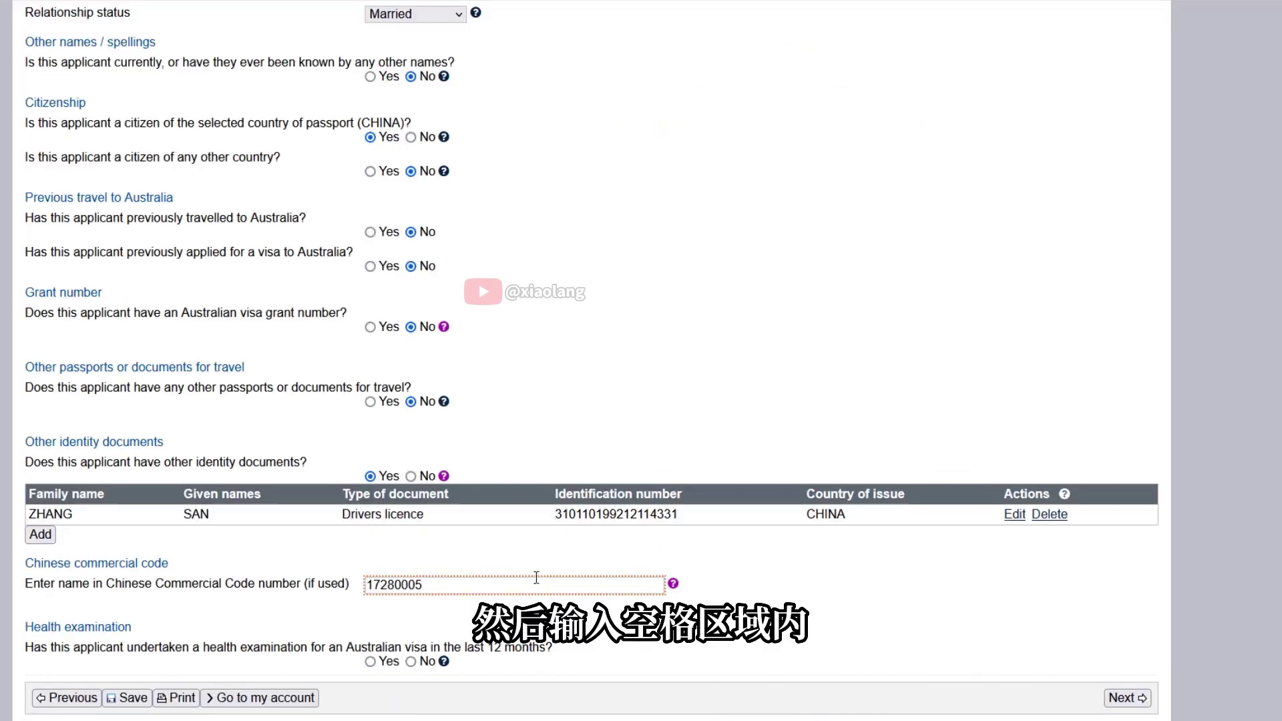
# Separate the two commercial codes with a space so the field reads 1728 0005
pyautogui.click(544, 556)
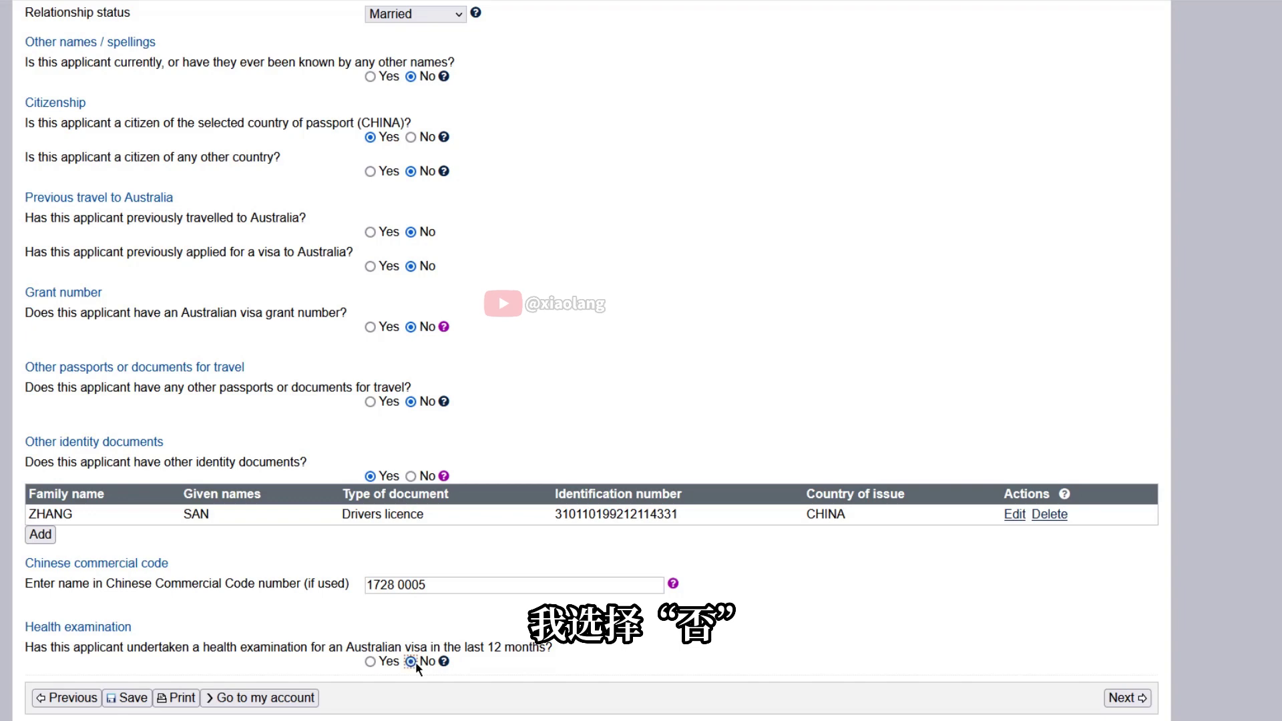
# Correct the passport number after the eligibility error, confirm the critical data, and reach Travelling companions
pyautogui.click(1139, 698)
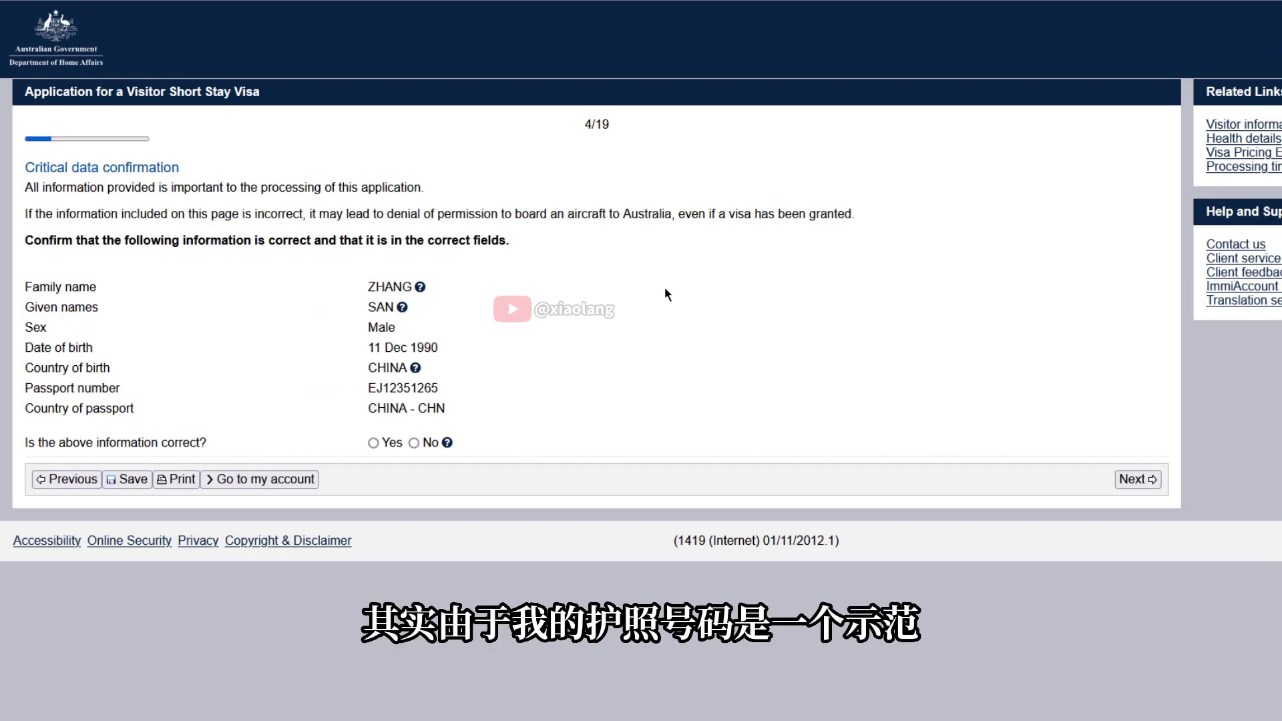
pyautogui.click(372, 442)
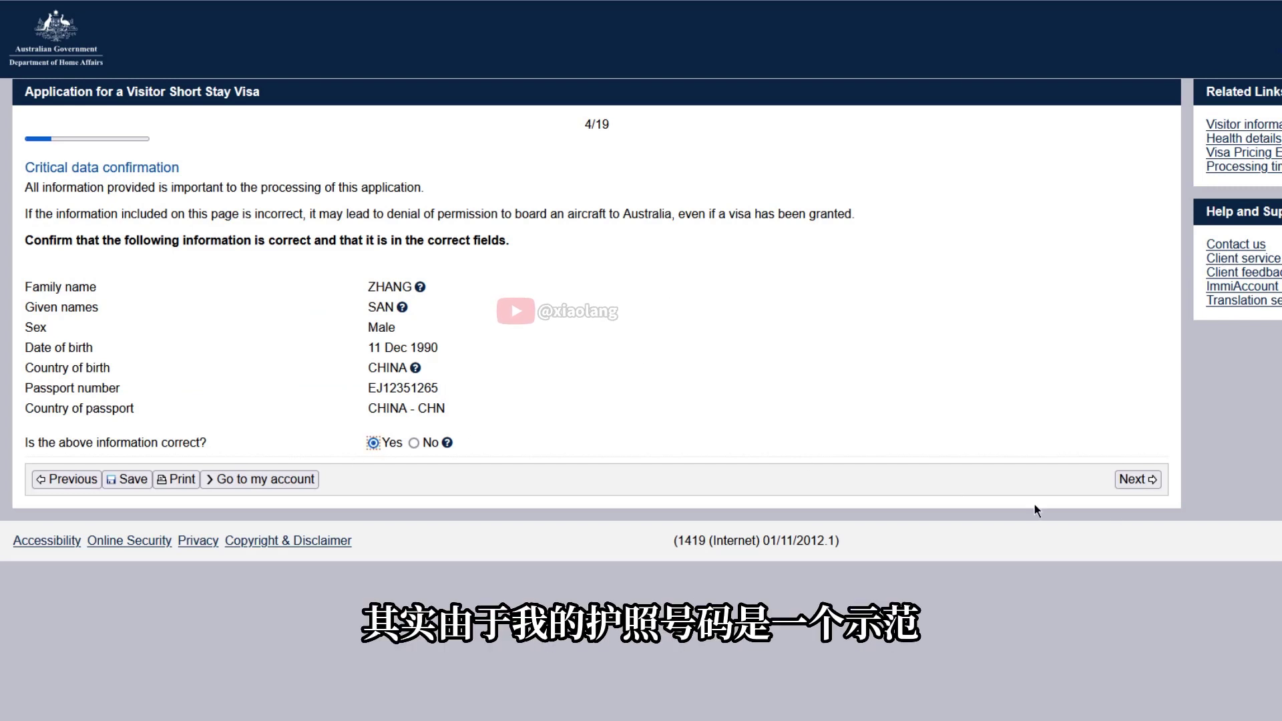
pyautogui.click(1138, 480)
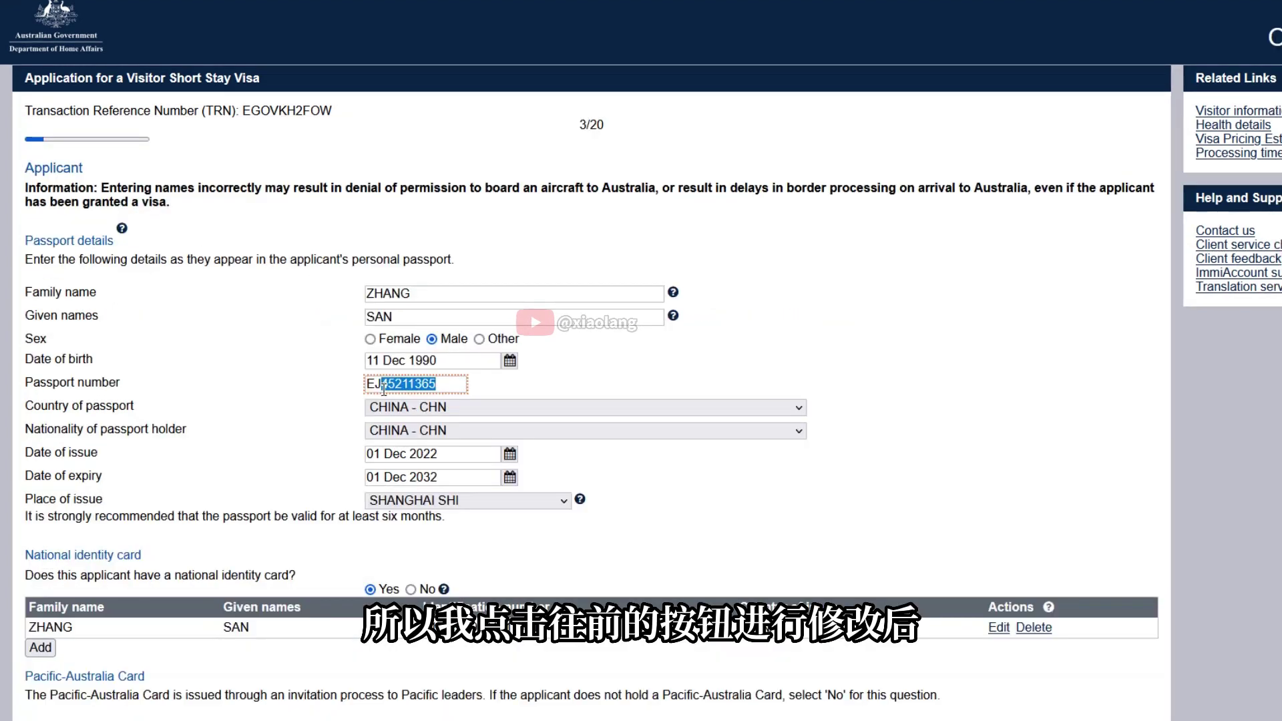
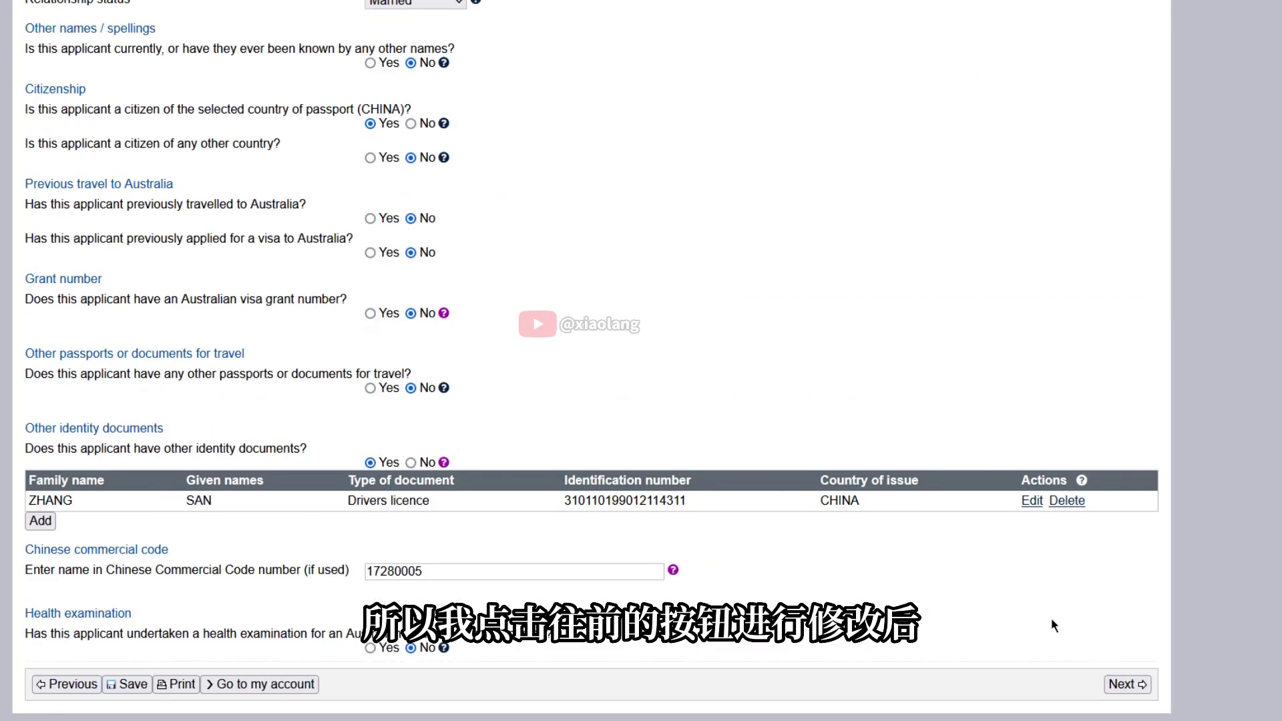
pyautogui.click(1121, 681)
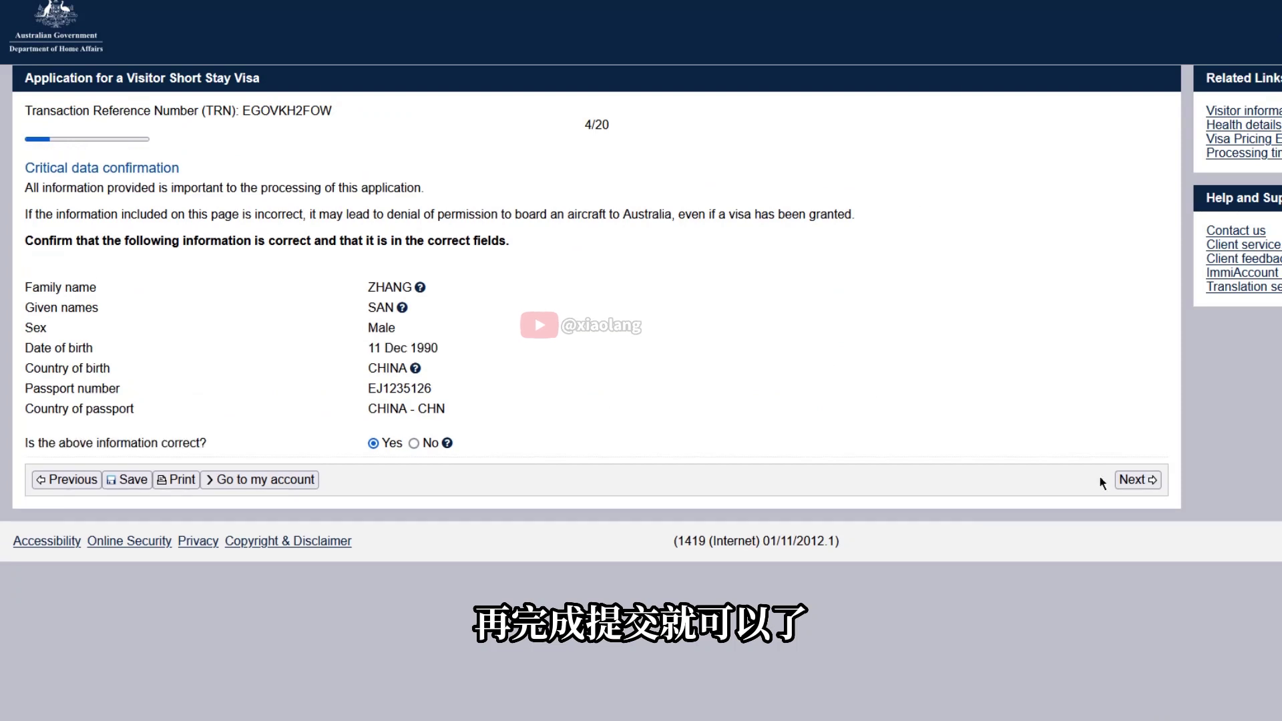
pyautogui.press('Return')
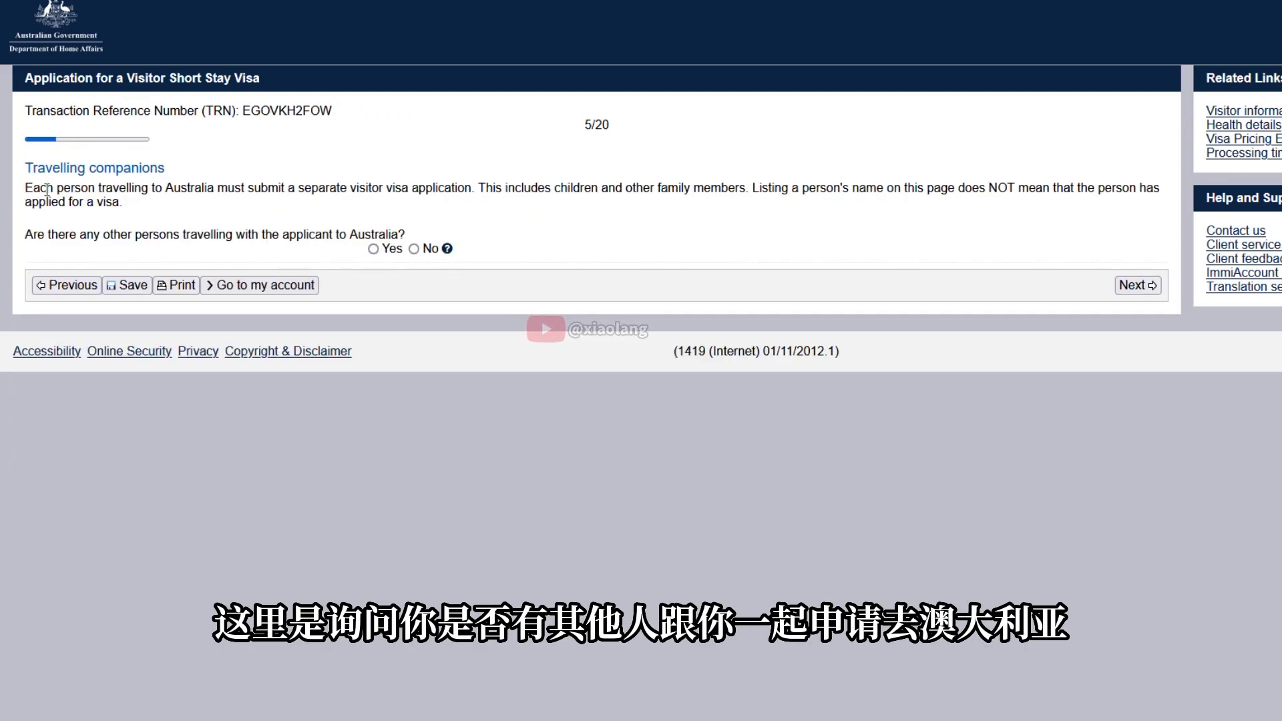
# After reading the page text, answer No to other people travelling with the applicant
pyautogui.moveTo(25, 110); pyautogui.dragTo(409, 109)
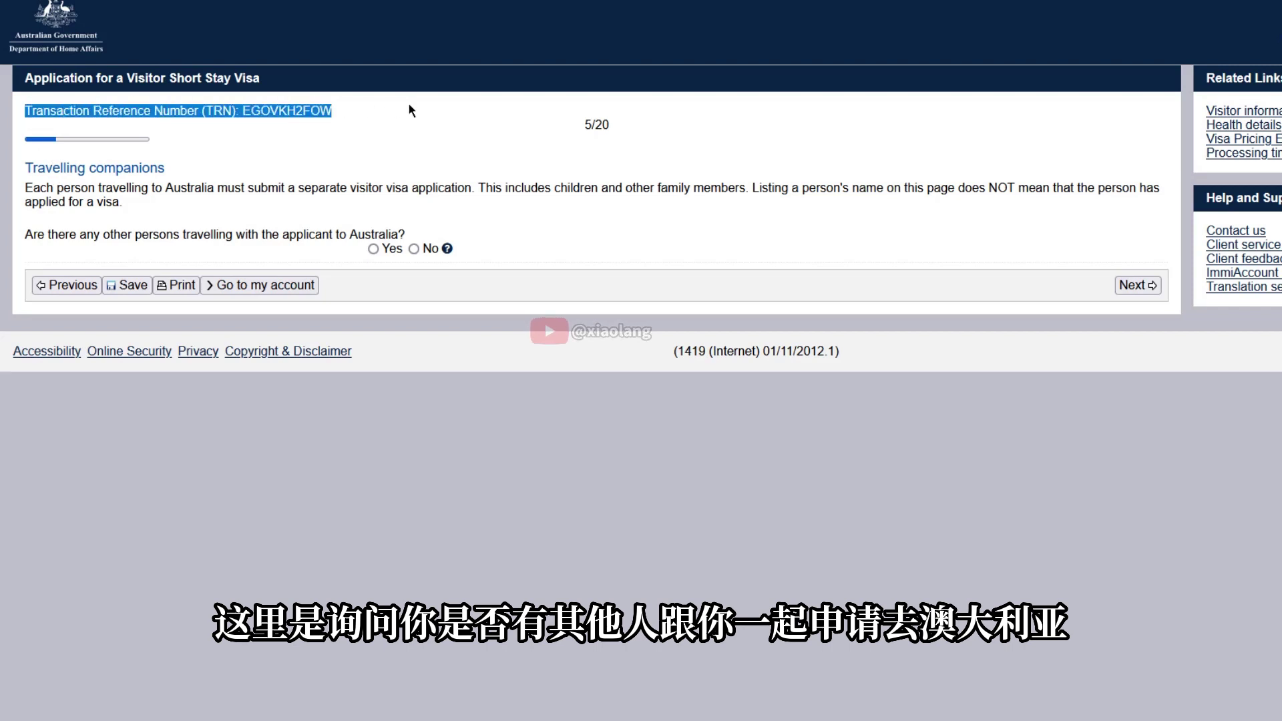
pyautogui.click(309, 141)
pyautogui.moveTo(26, 168); pyautogui.dragTo(224, 175)
pyautogui.click(109, 190)
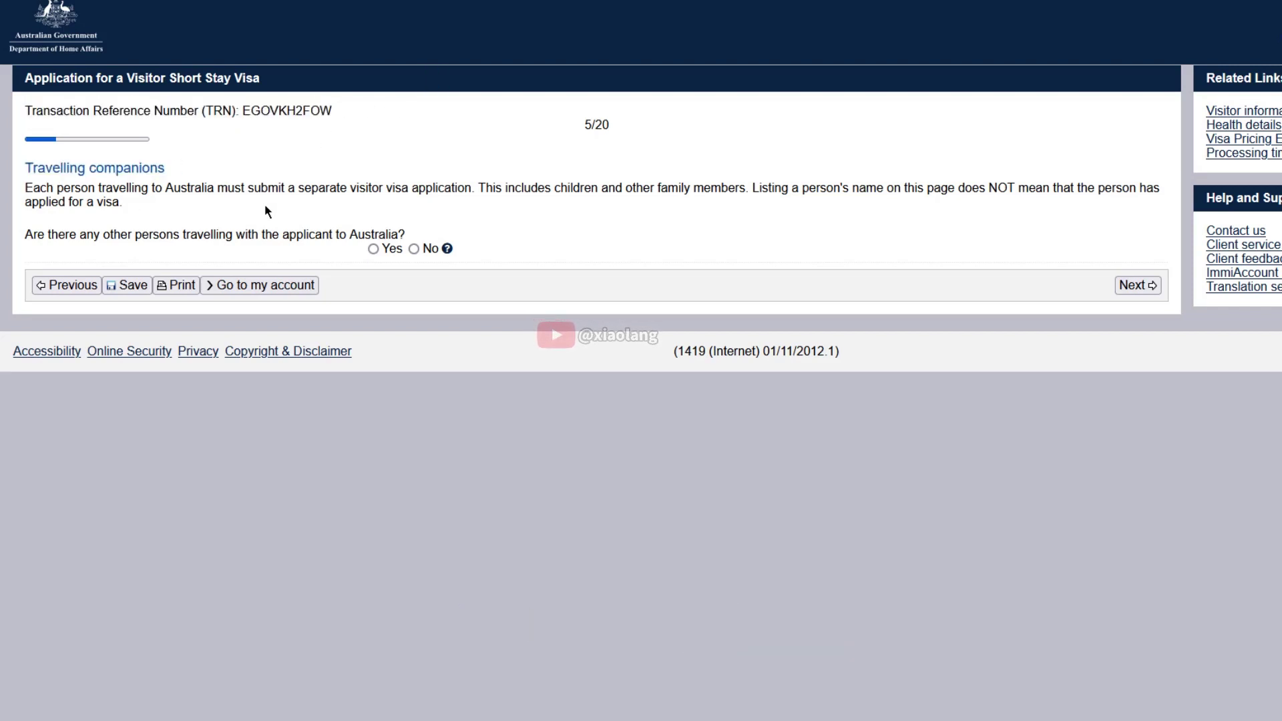
pyautogui.moveTo(25, 129); pyautogui.dragTo(434, 227)
pyautogui.click(406, 220)
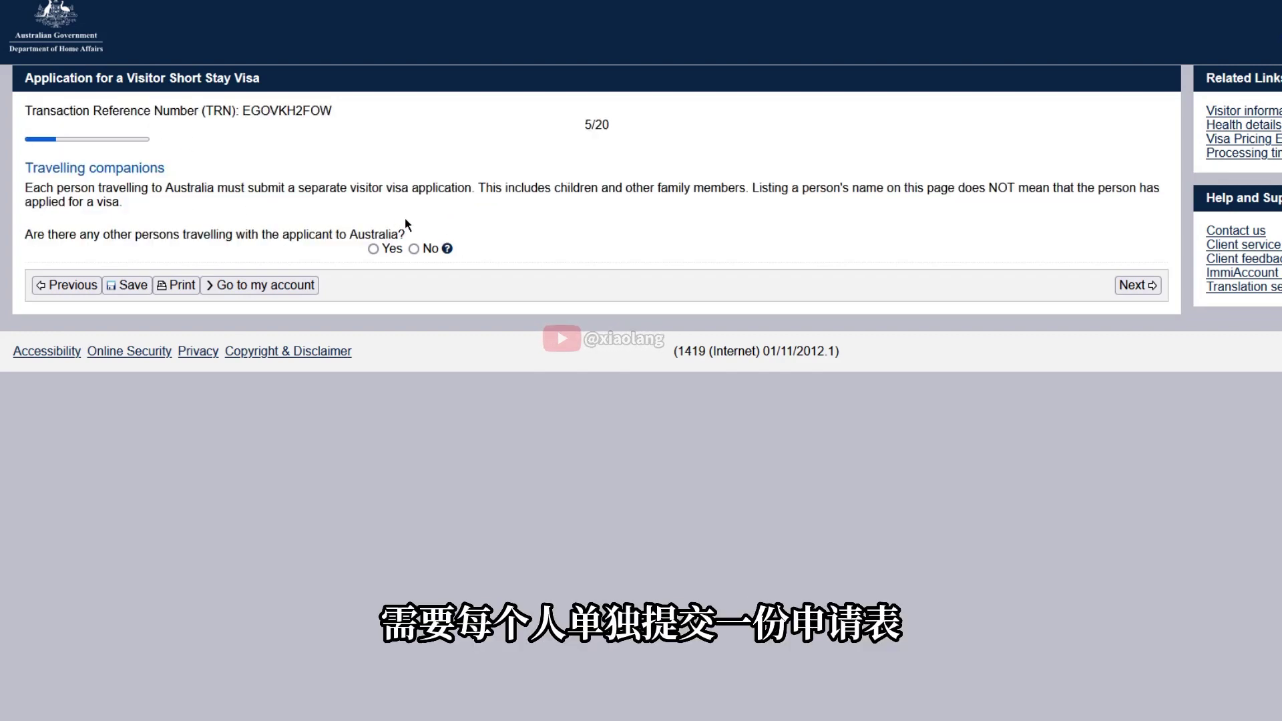
pyautogui.rightClick(513, 222)
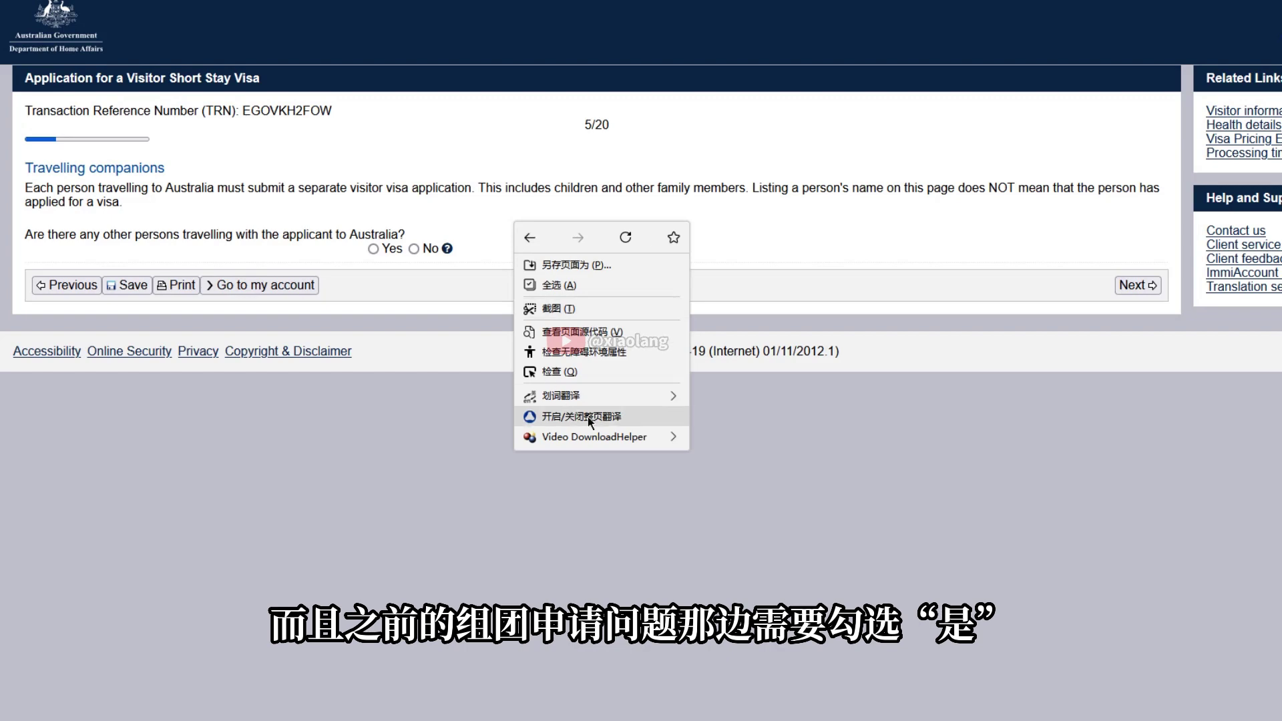
pyautogui.click(523, 415)
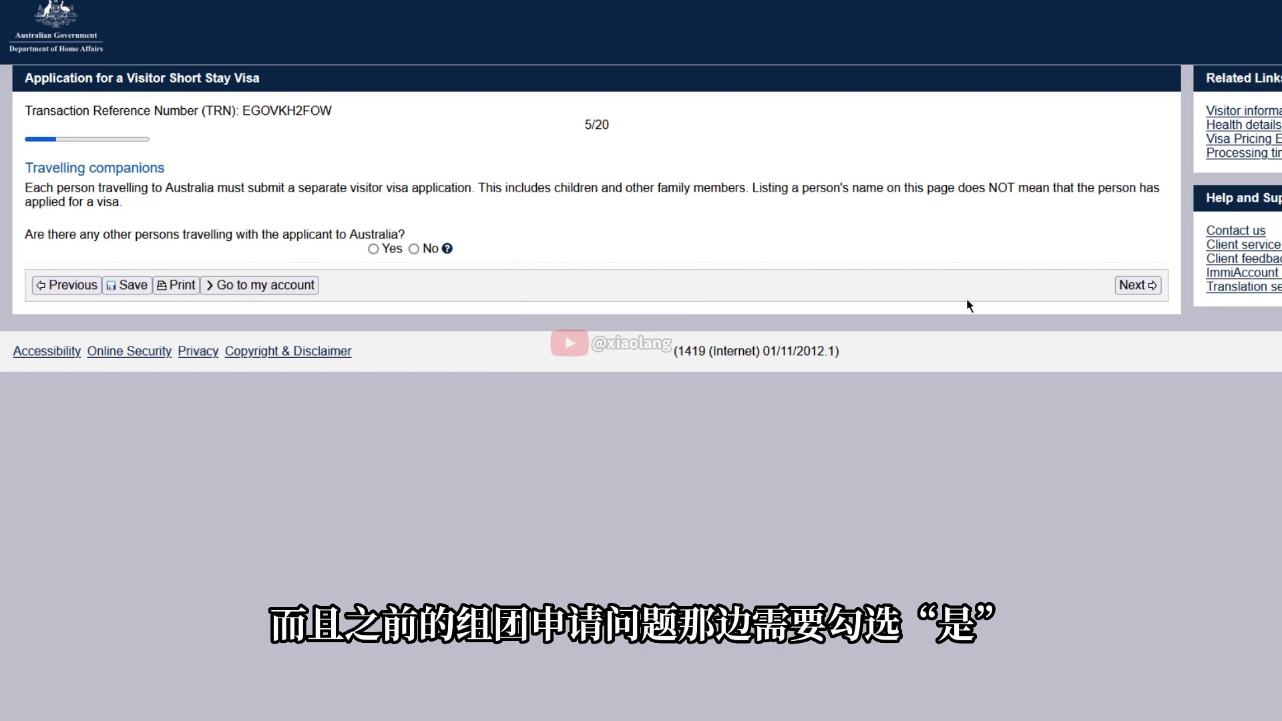
pyautogui.click(414, 248)
pyautogui.click(1138, 286)
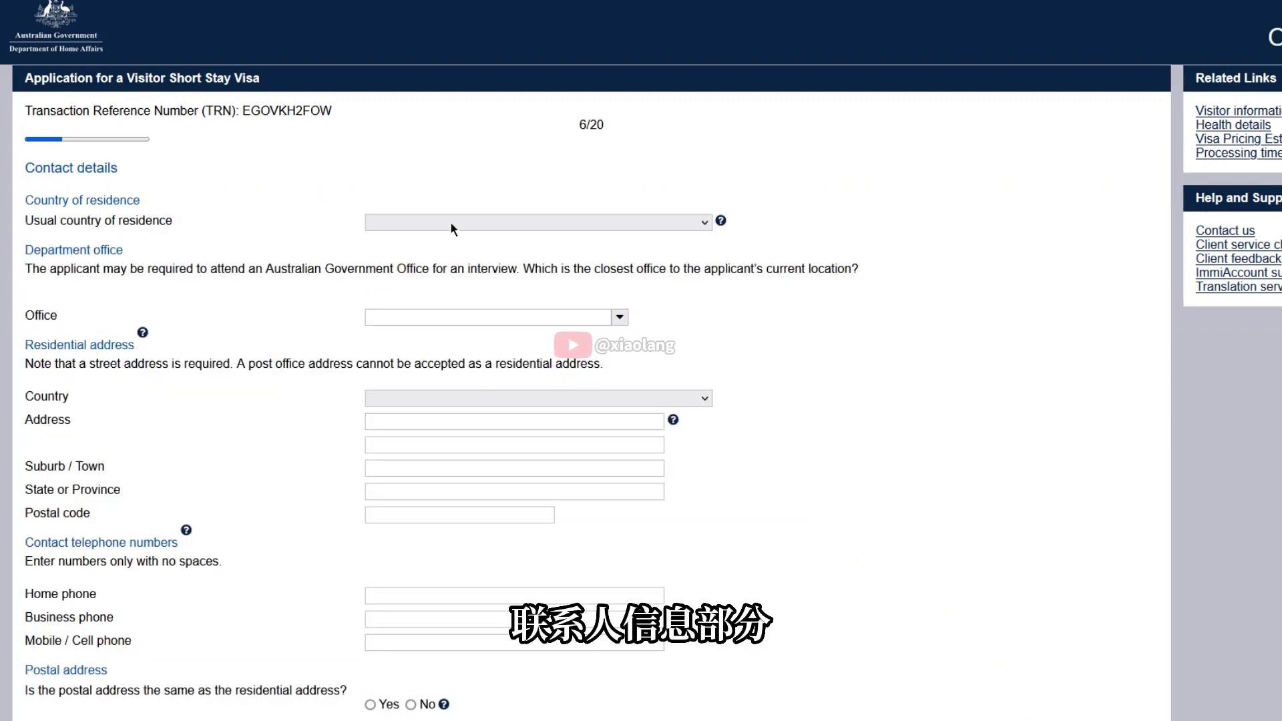
# Set usual country of residence to CHINA and the nearest office to China, Shanghai
pyautogui.click(452, 229)
pyautogui.scroll(-12, 438, 452)
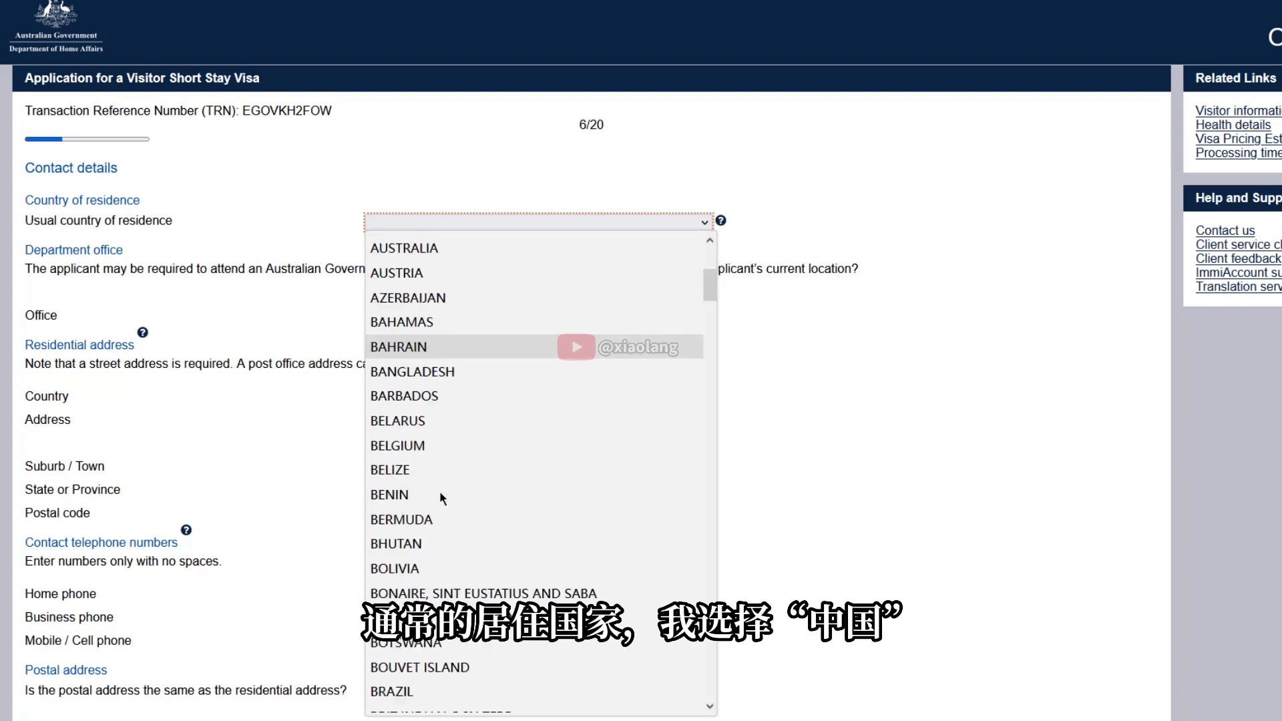
pyautogui.click(409, 449)
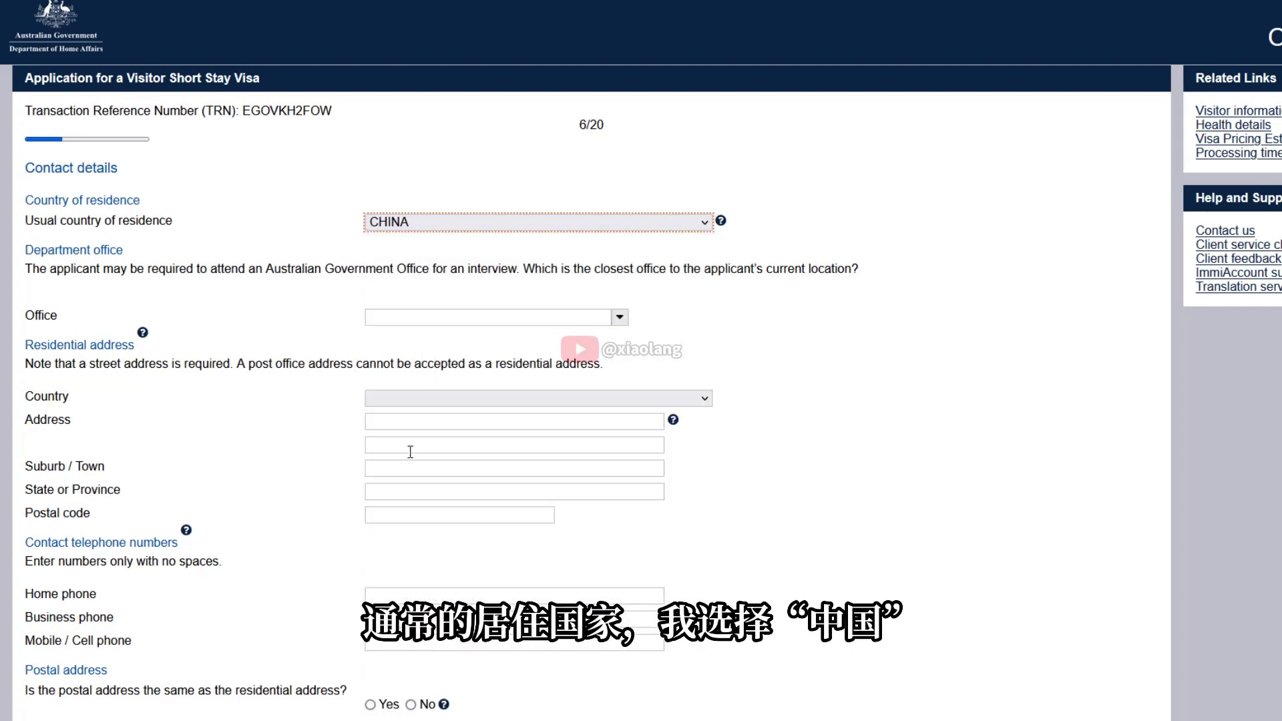
pyautogui.click(433, 315)
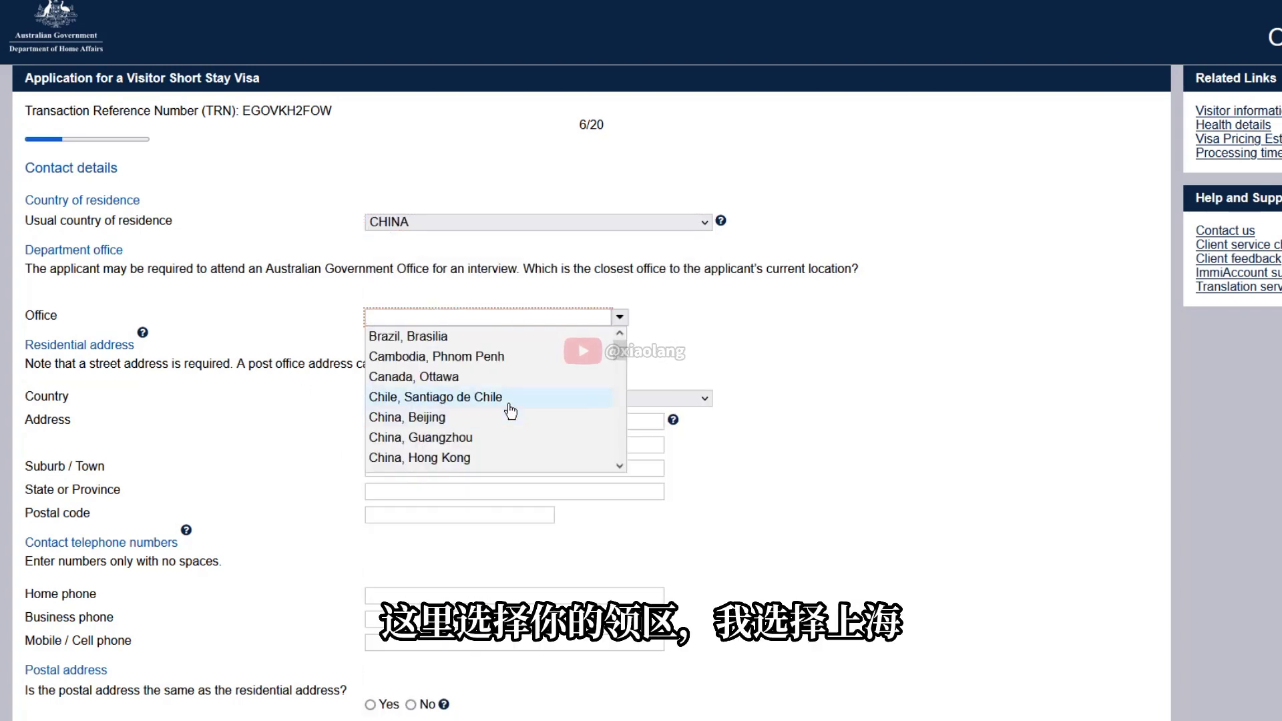
pyautogui.scroll(-2, 485, 395)
pyautogui.click(458, 407)
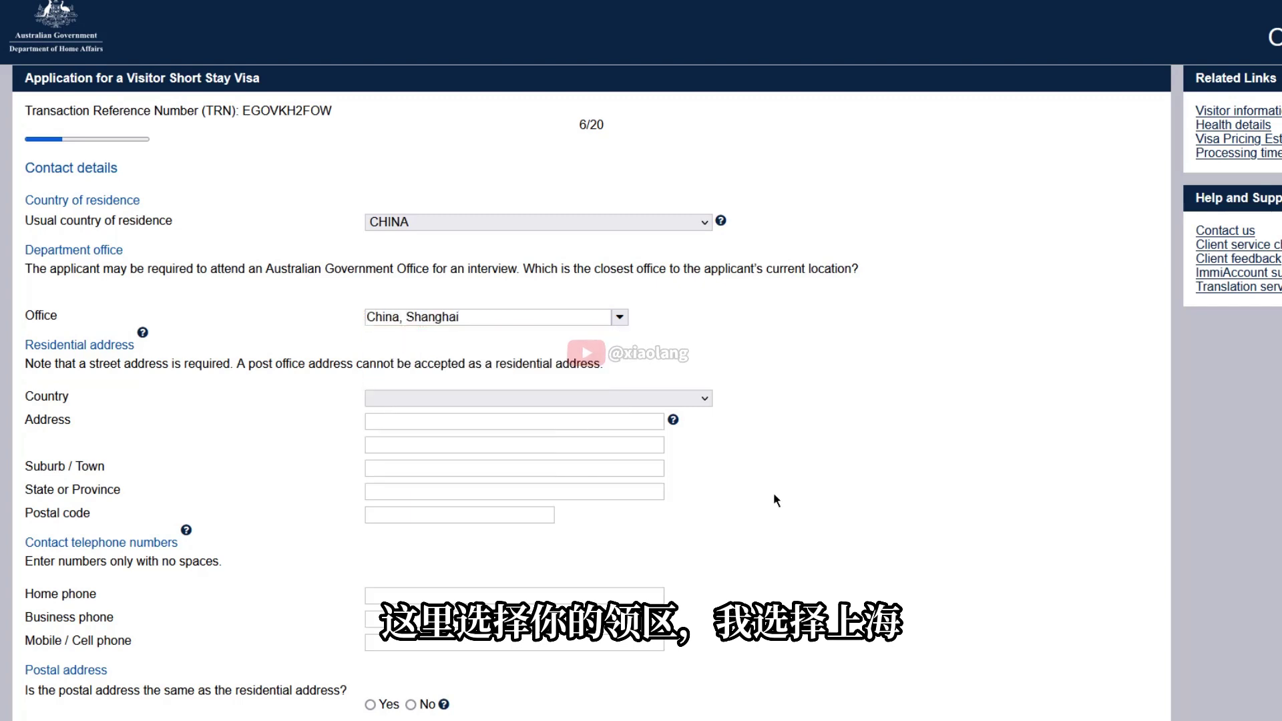
# Fill in the residential street address, suburb, state SHANGHAI SHI and postcode
pyautogui.click(419, 423)
pyautogui.press('Tab')
pyautogui.write('NANYUAN')
pyautogui.click(526, 492)
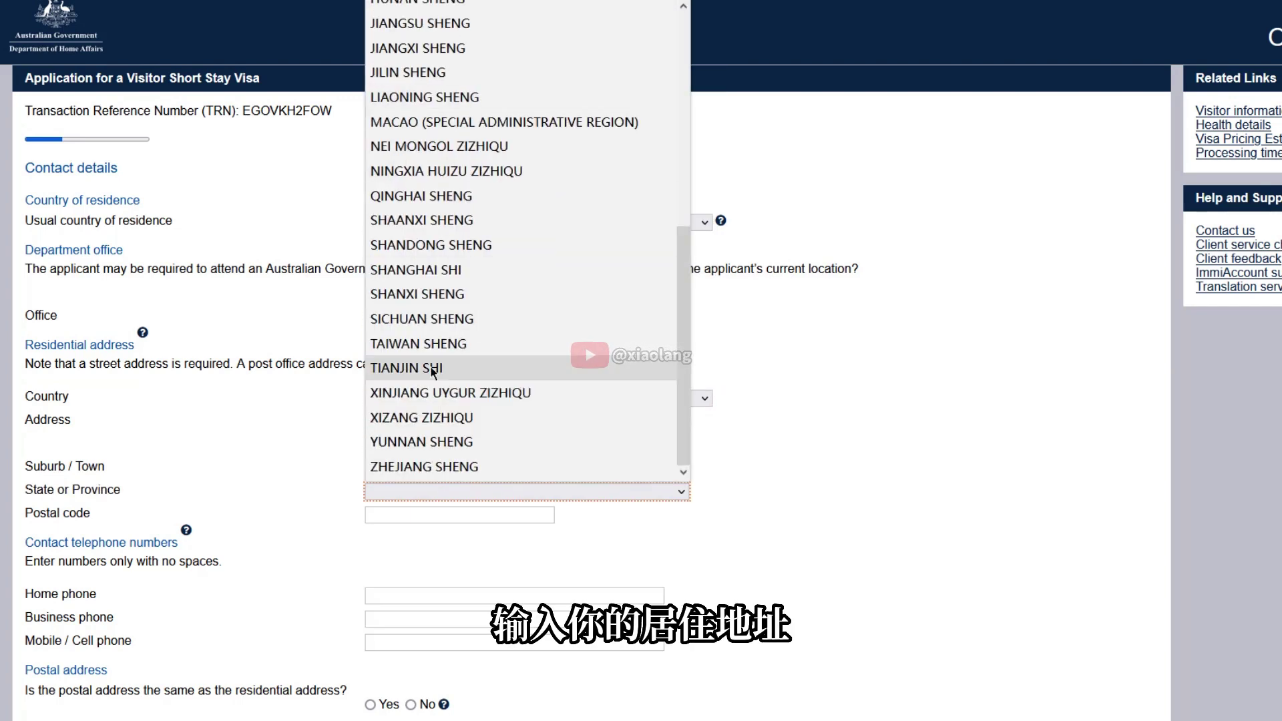
pyautogui.click(430, 275)
pyautogui.click(421, 514)
pyautogui.write('310000')
# Enter the mobile number with a 00 prefix instead of '+', and mark the postal address as the same
pyautogui.scroll(-2, 311, 487)
pyautogui.click(433, 488)
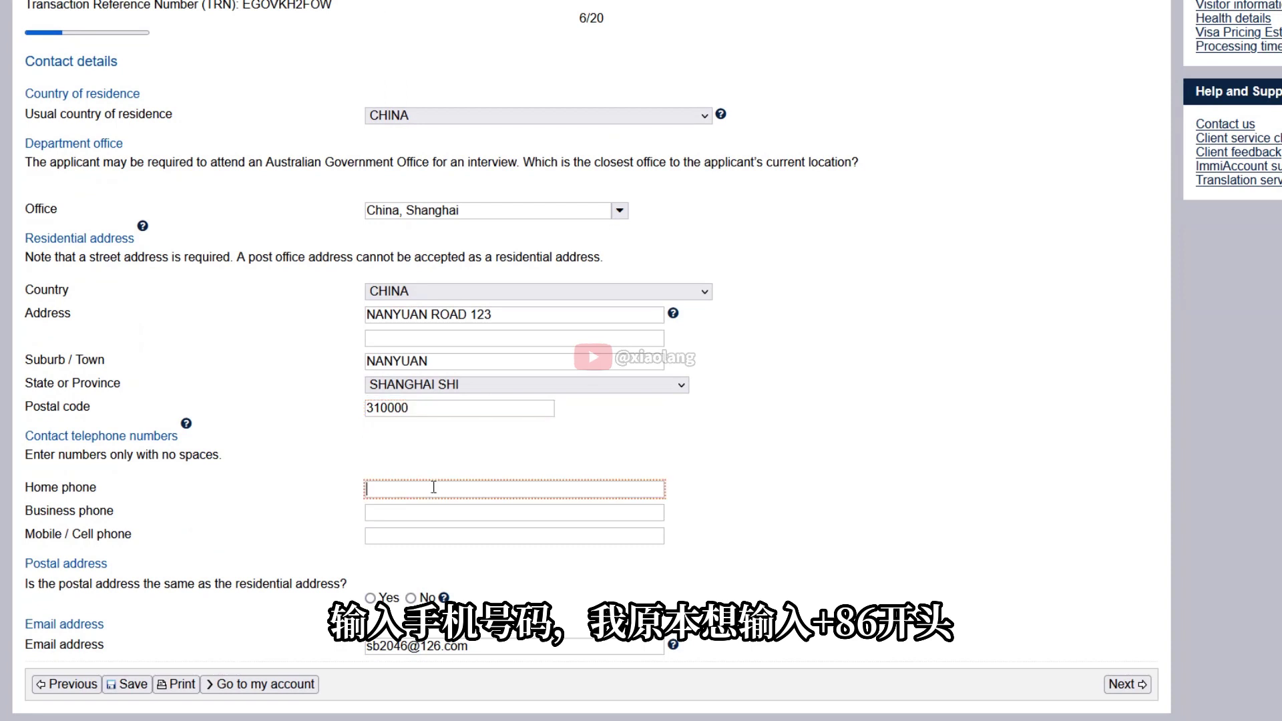
pyautogui.click(426, 535)
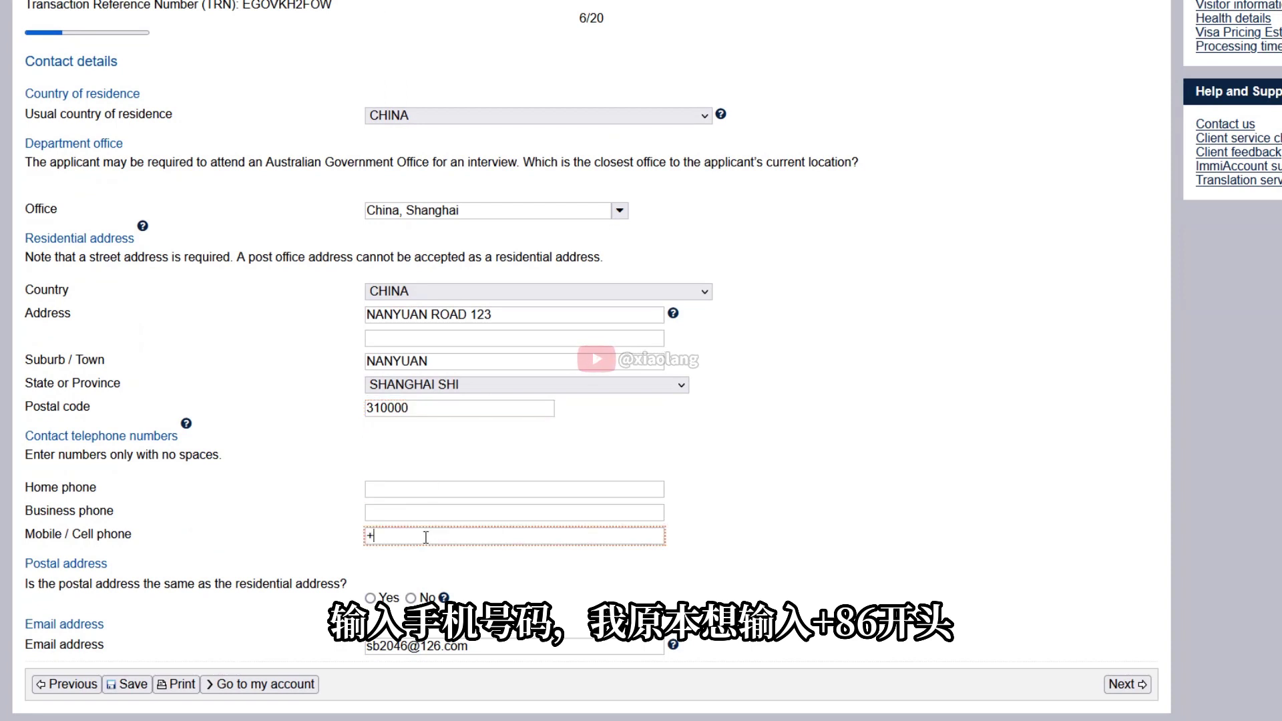
pyautogui.click(370, 597)
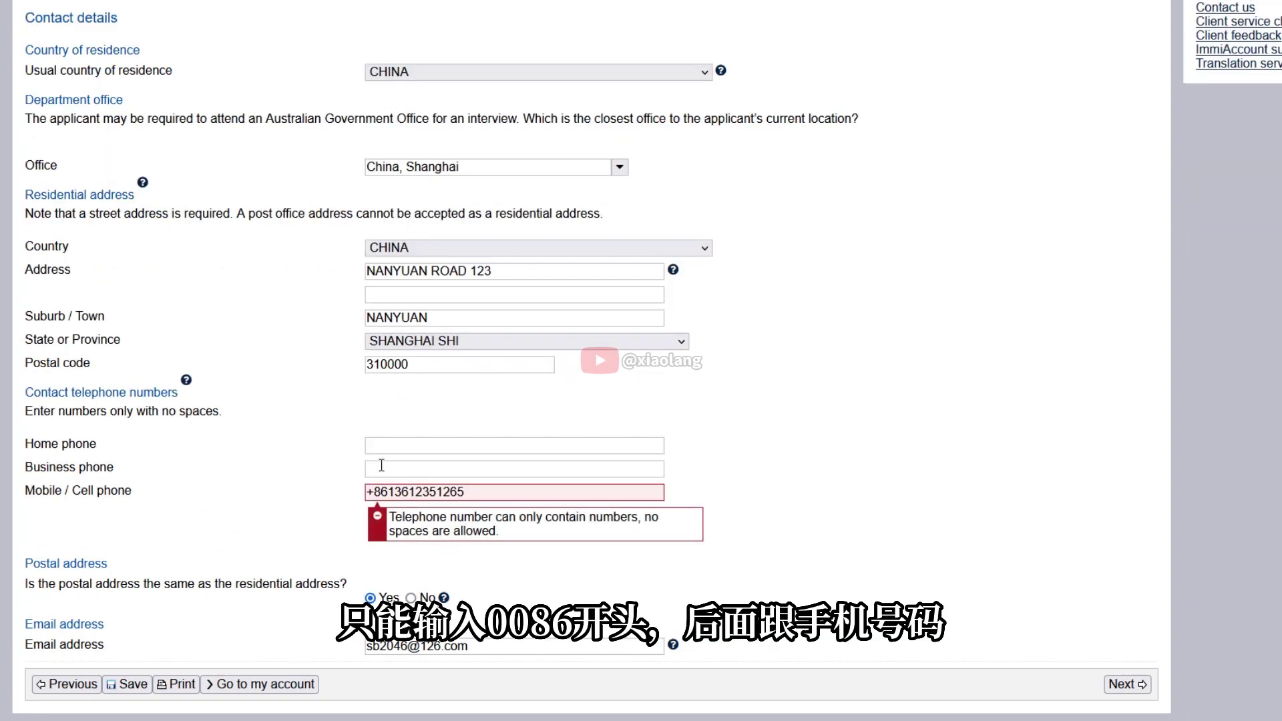
pyautogui.click(373, 491)
pyautogui.press('BackSpace')
pyautogui.write('00')
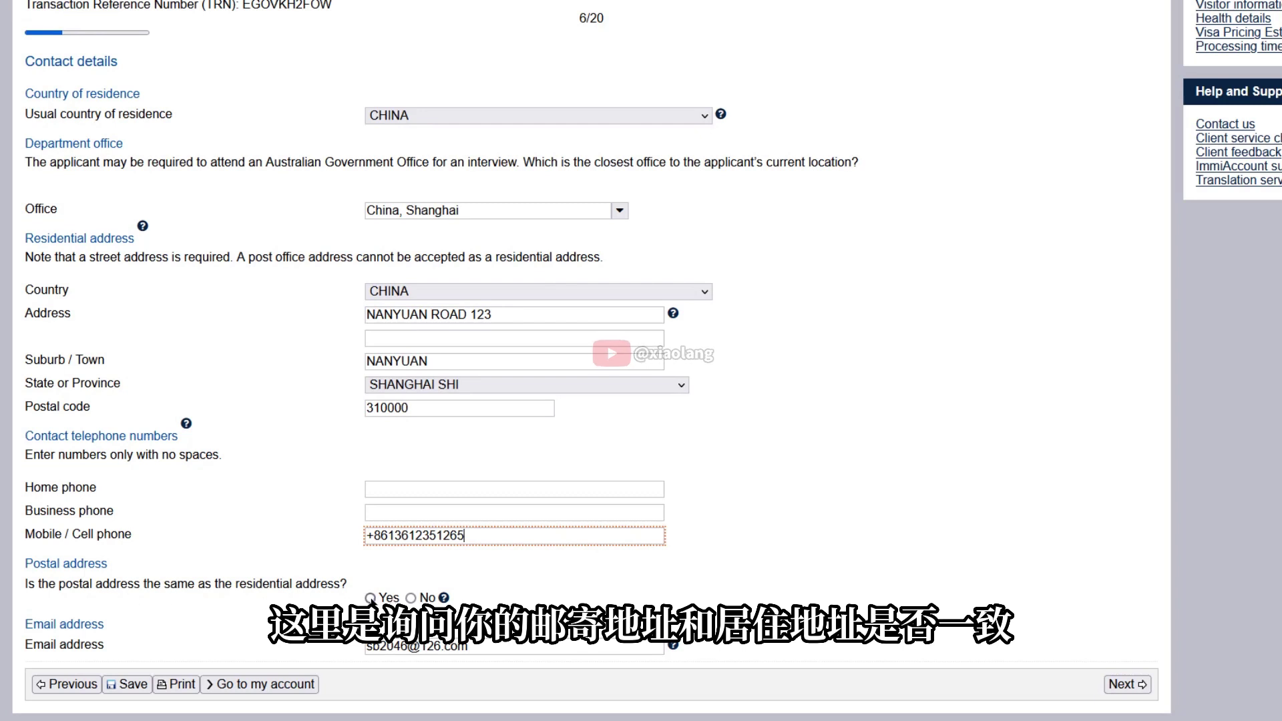
pyautogui.click(371, 598)
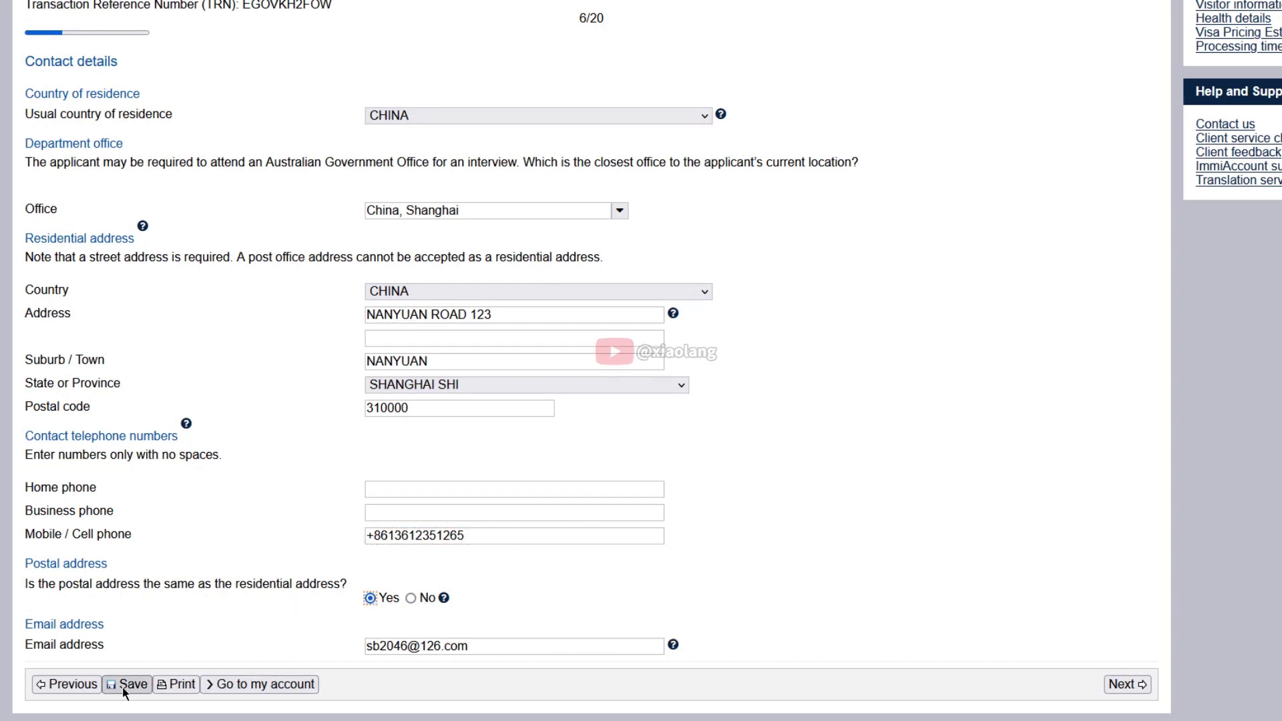
pyautogui.click(1140, 685)
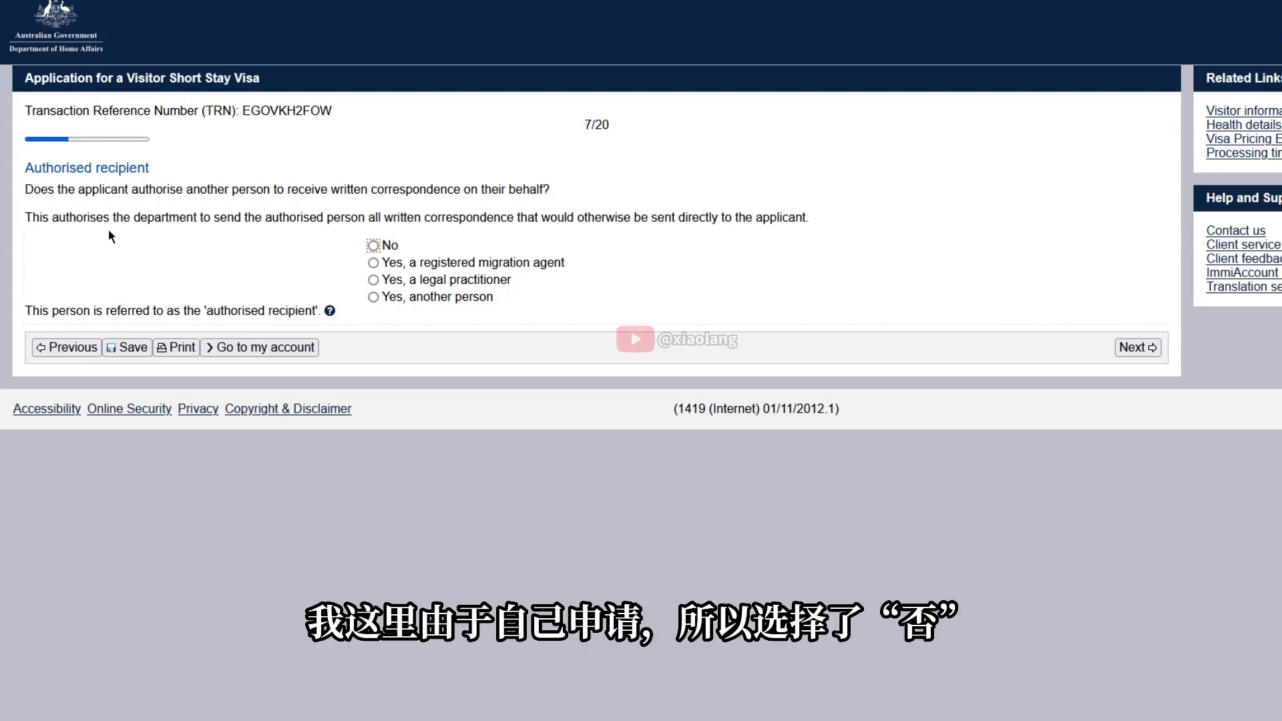
# Answer No to having an authorised recipient and continue
pyautogui.click(374, 246)
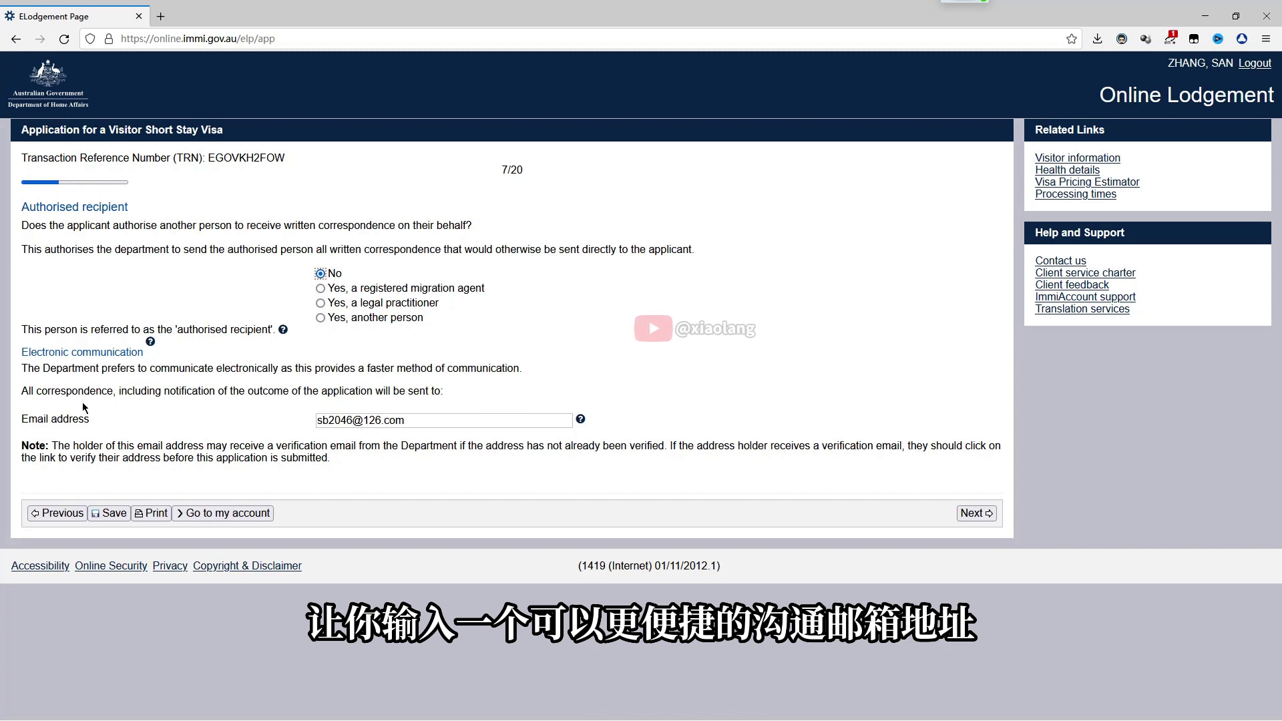
pyautogui.click(976, 513)
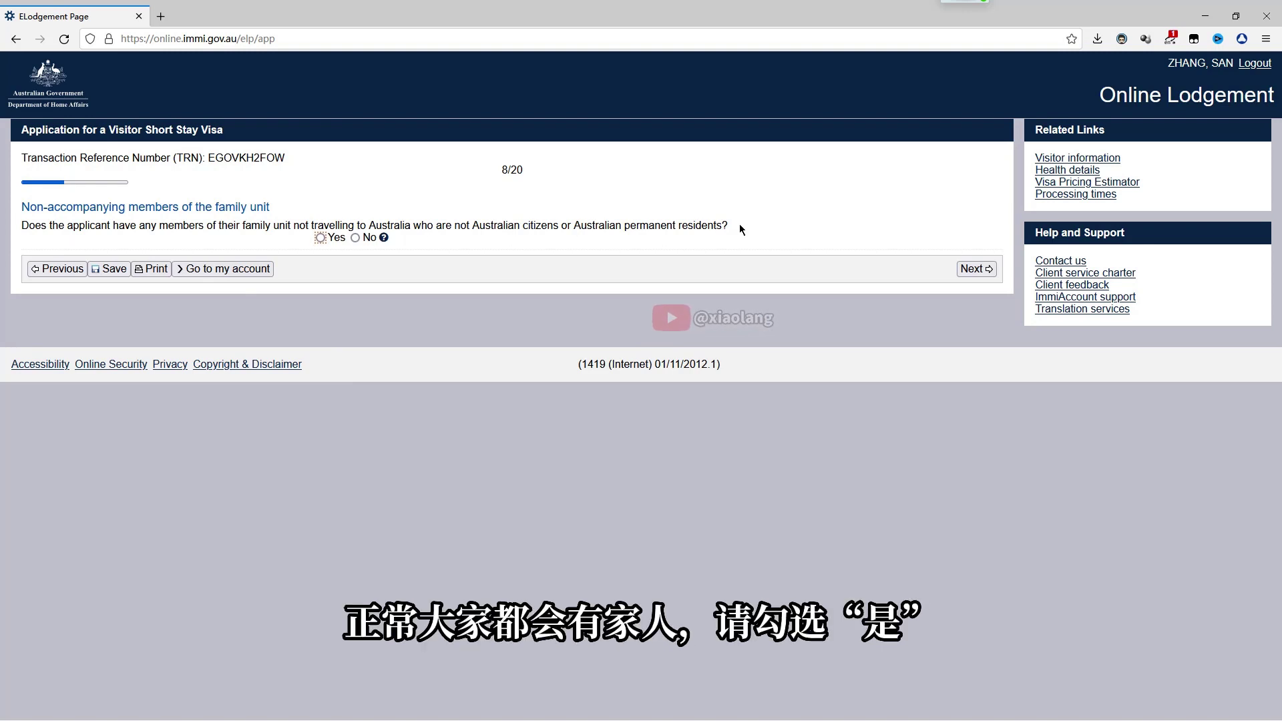
# Show the Chinese translation of the family-members question, then close it
pyautogui.moveTo(729, 226); pyautogui.dragTo(20, 205)
pyautogui.click(47, 187)
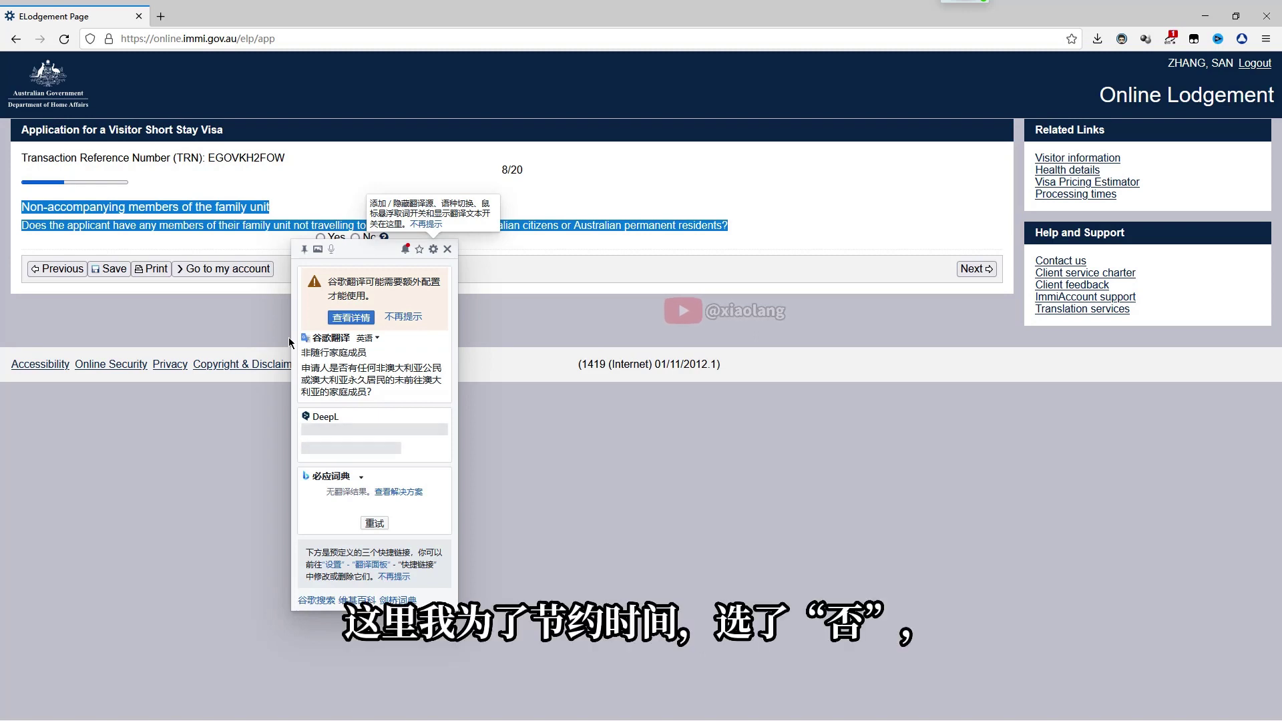
pyautogui.click(232, 323)
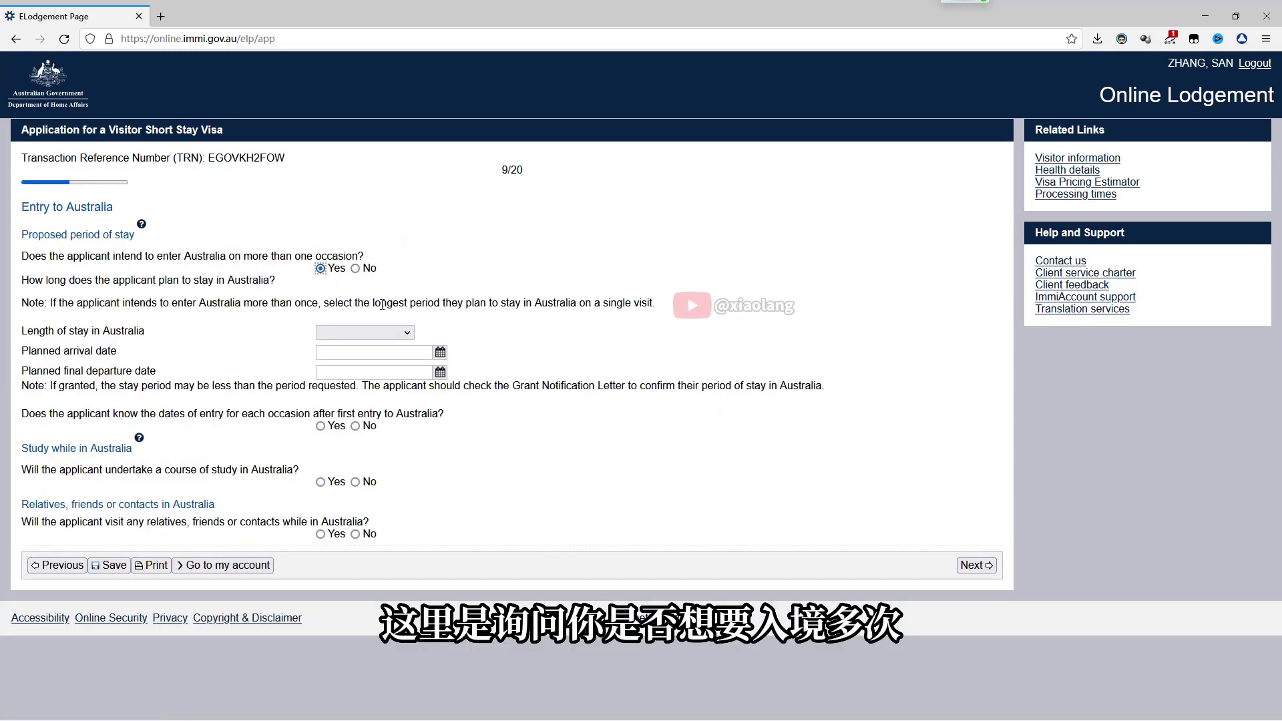
# Choose a stay of up to 3 months, arriving 25 Dec 2022 and departing 02 Feb 2023
pyautogui.click(399, 332)
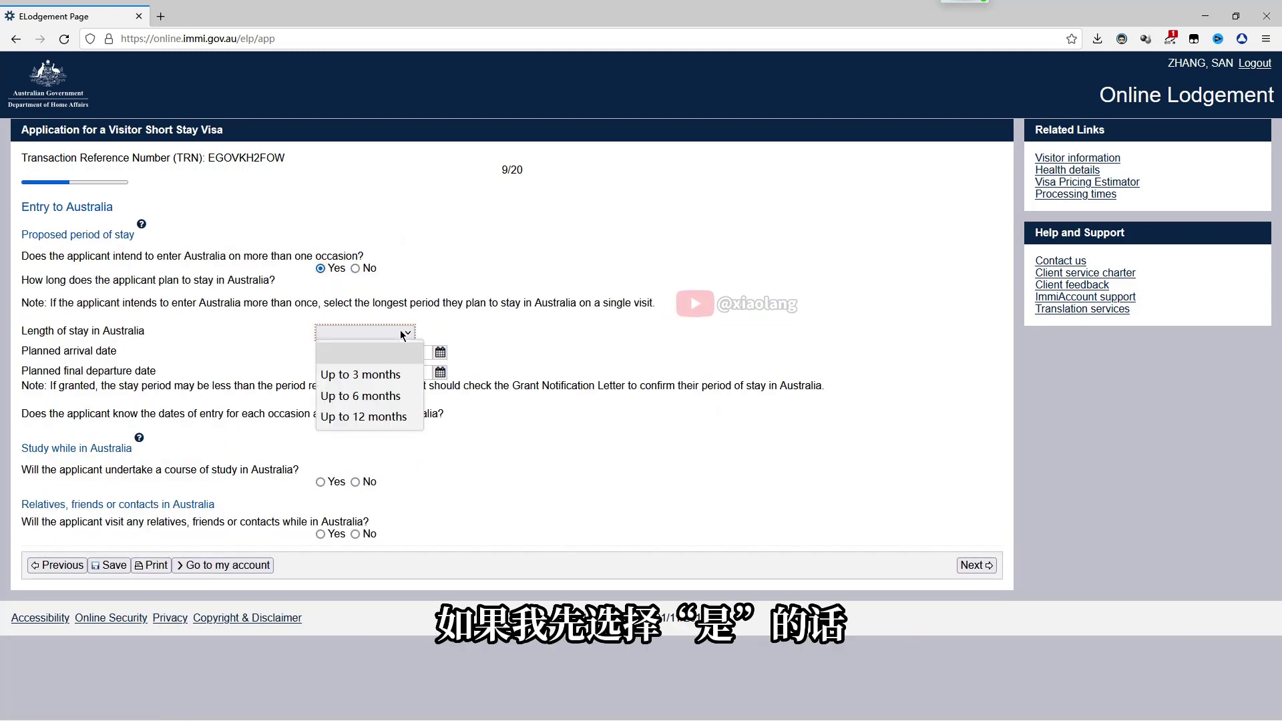
pyautogui.click(370, 374)
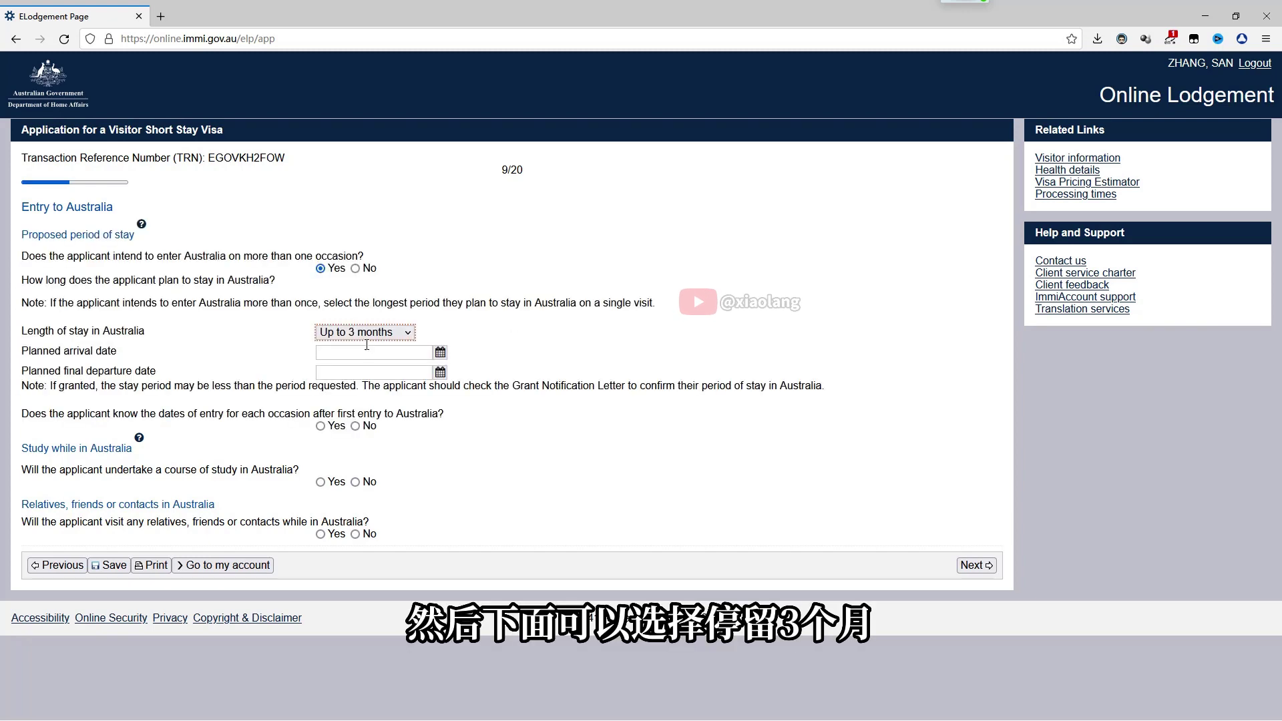
pyautogui.click(440, 352)
pyautogui.click(427, 459)
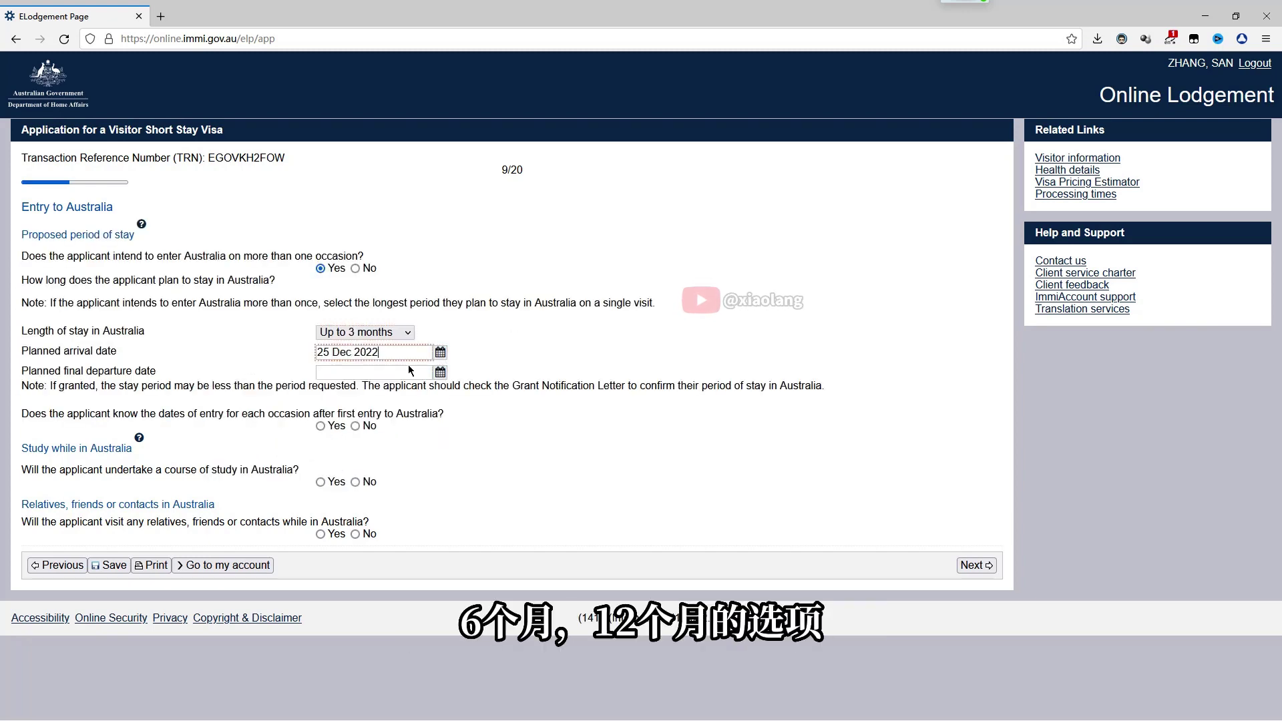
pyautogui.click(440, 372)
pyautogui.click(329, 392)
pyautogui.click(232, 390)
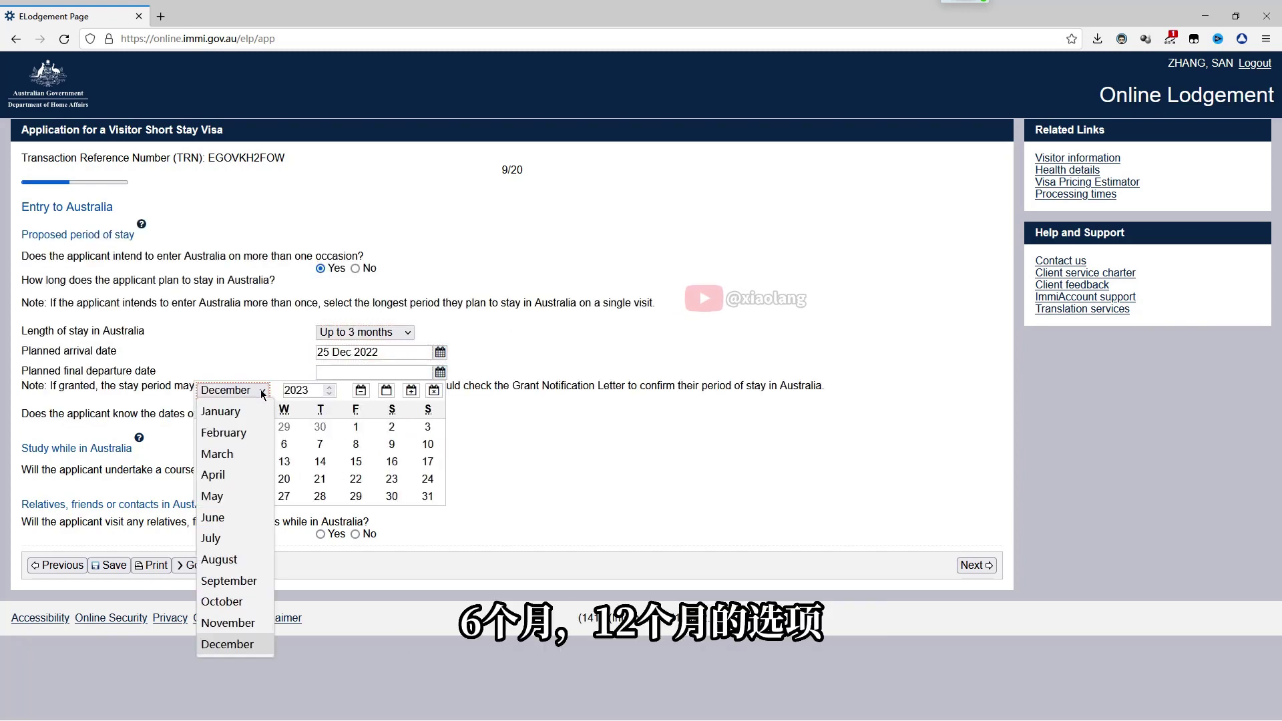
pyautogui.click(234, 453)
pyautogui.click(320, 427)
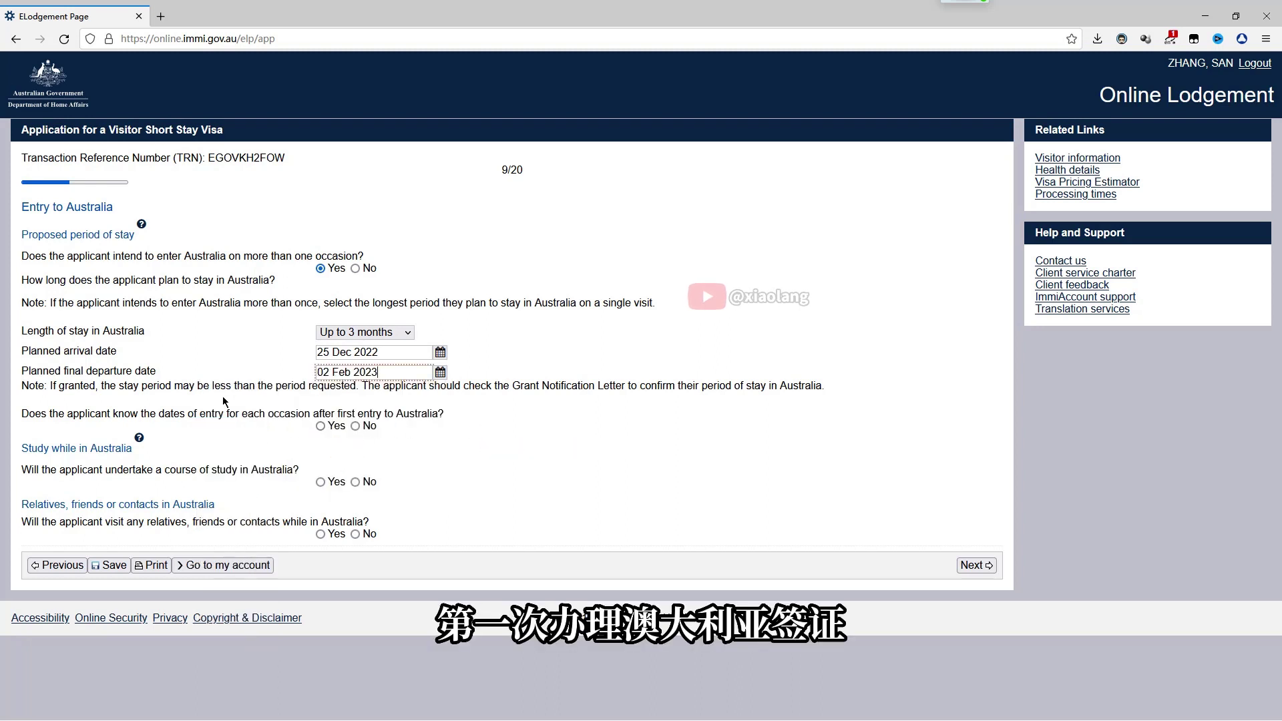
pyautogui.click(534, 402)
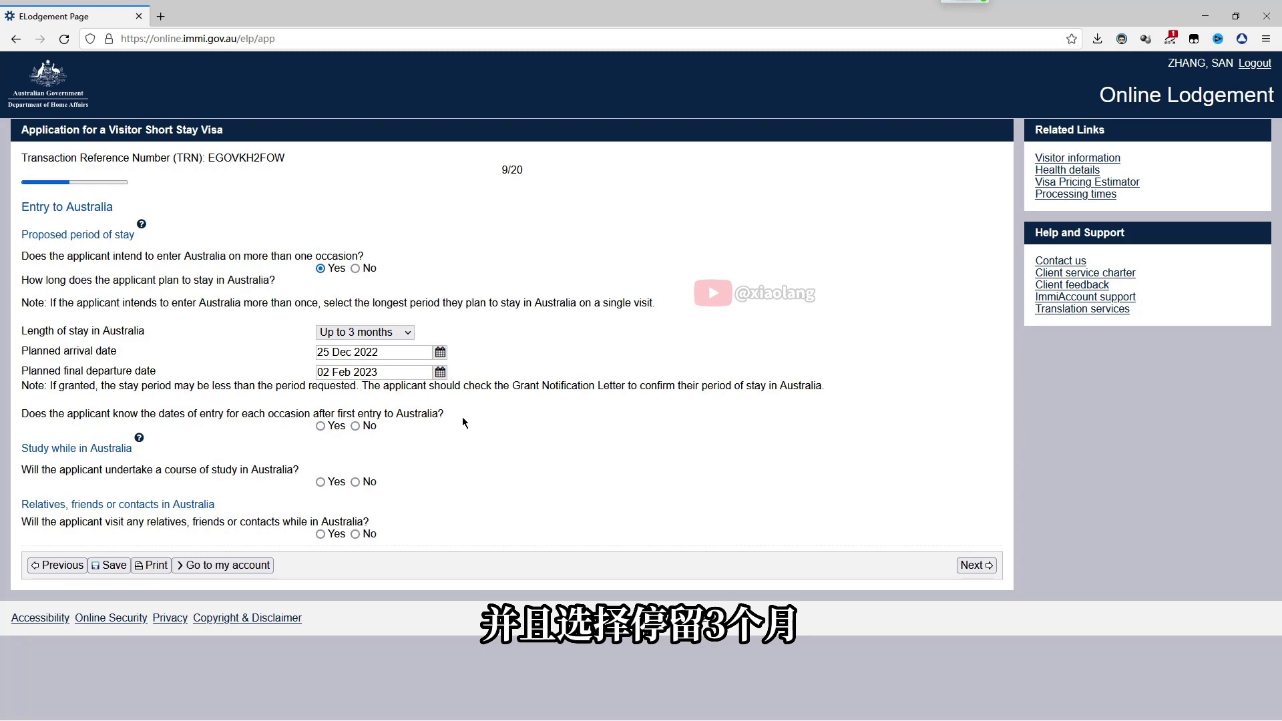
# Answer Yes to known entry dates, then pick single entry and No to study and visiting relatives
pyautogui.moveTo(459, 422); pyautogui.dragTo(20, 414)
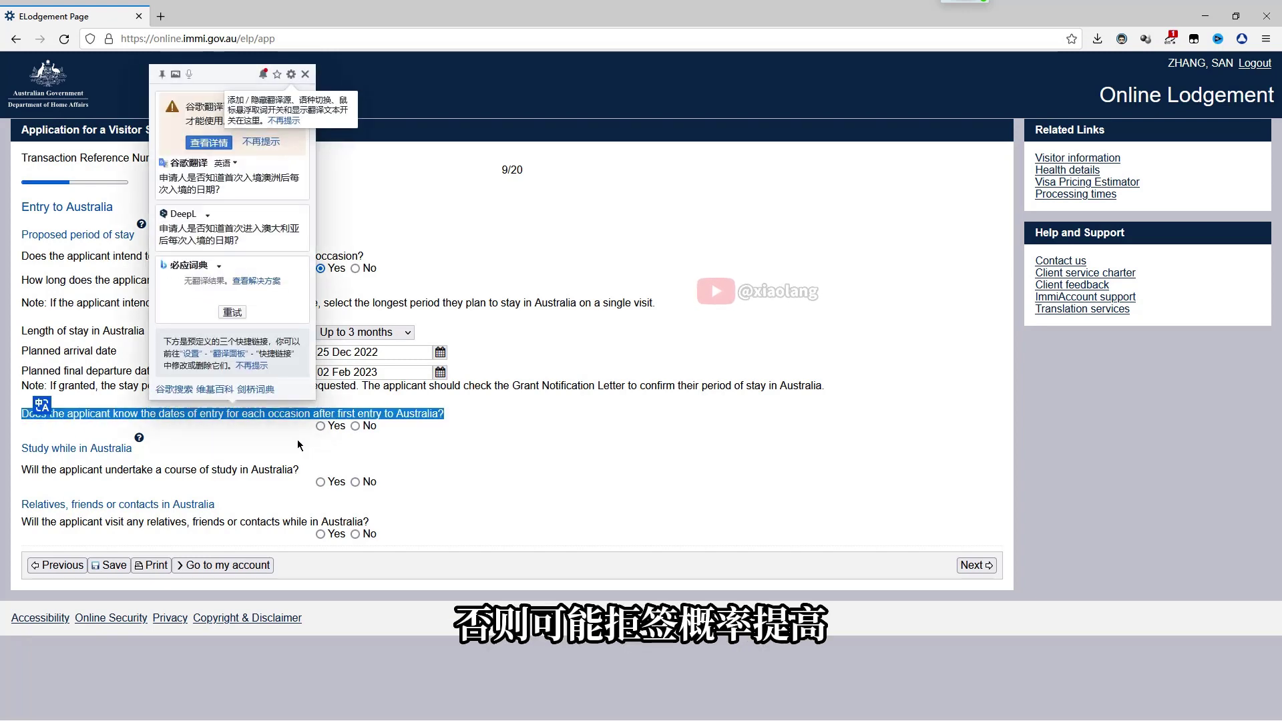
pyautogui.click(355, 425)
pyautogui.click(321, 426)
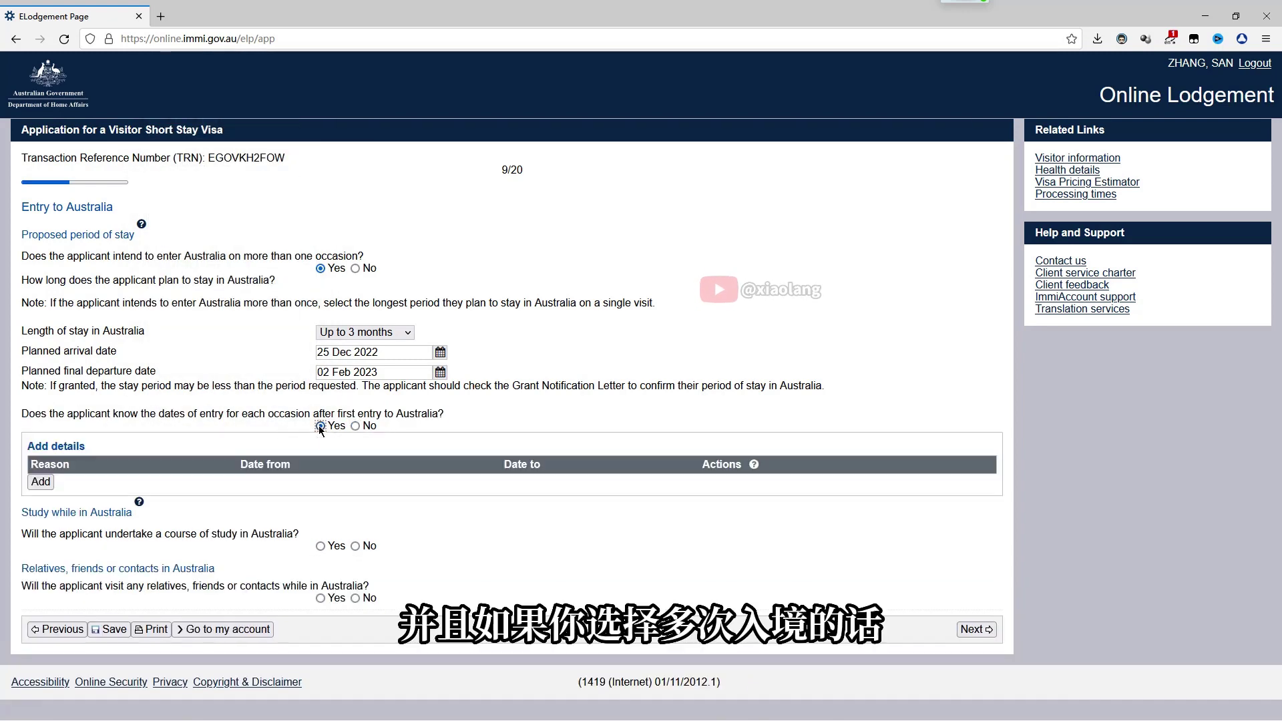
pyautogui.click(50, 417)
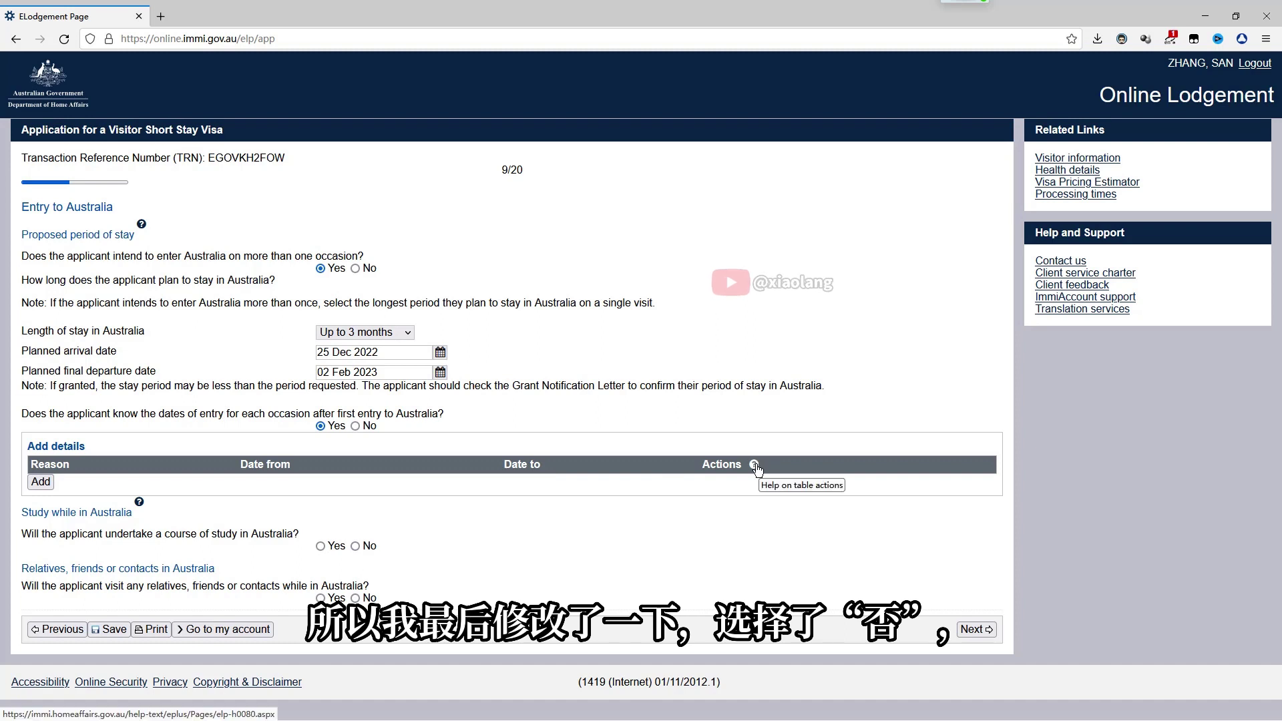
pyautogui.click(355, 268)
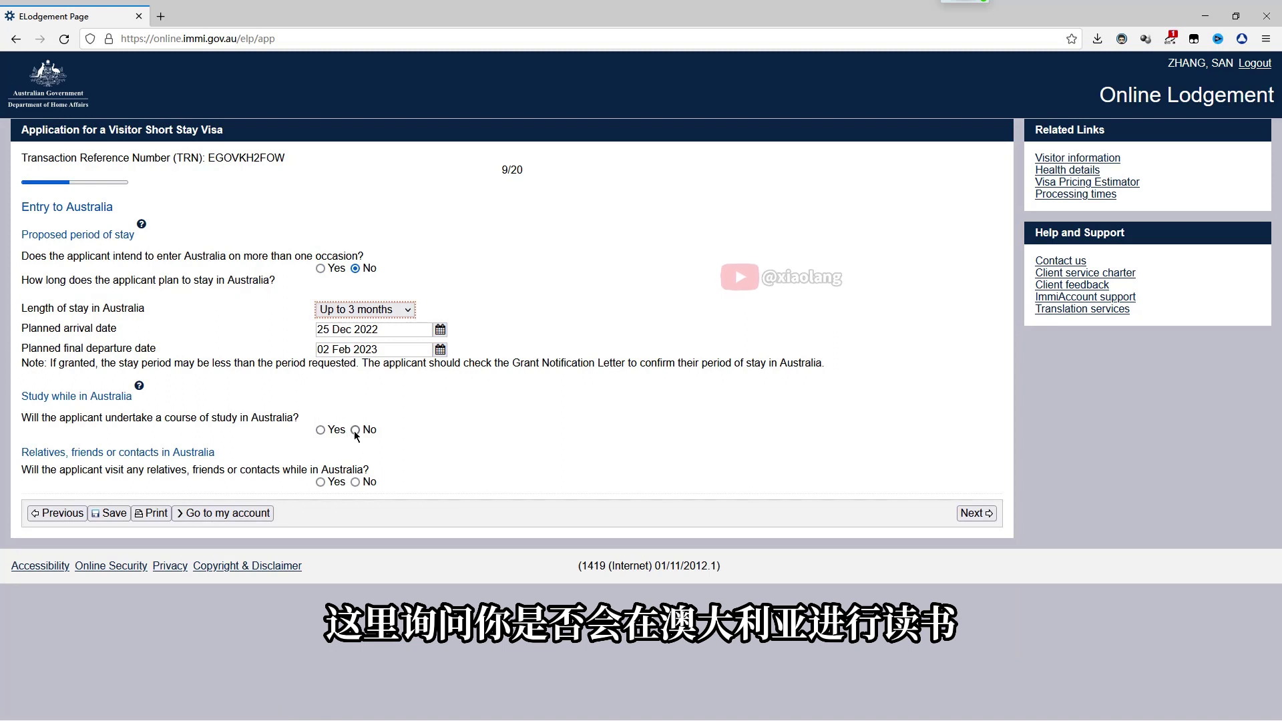
pyautogui.click(355, 431)
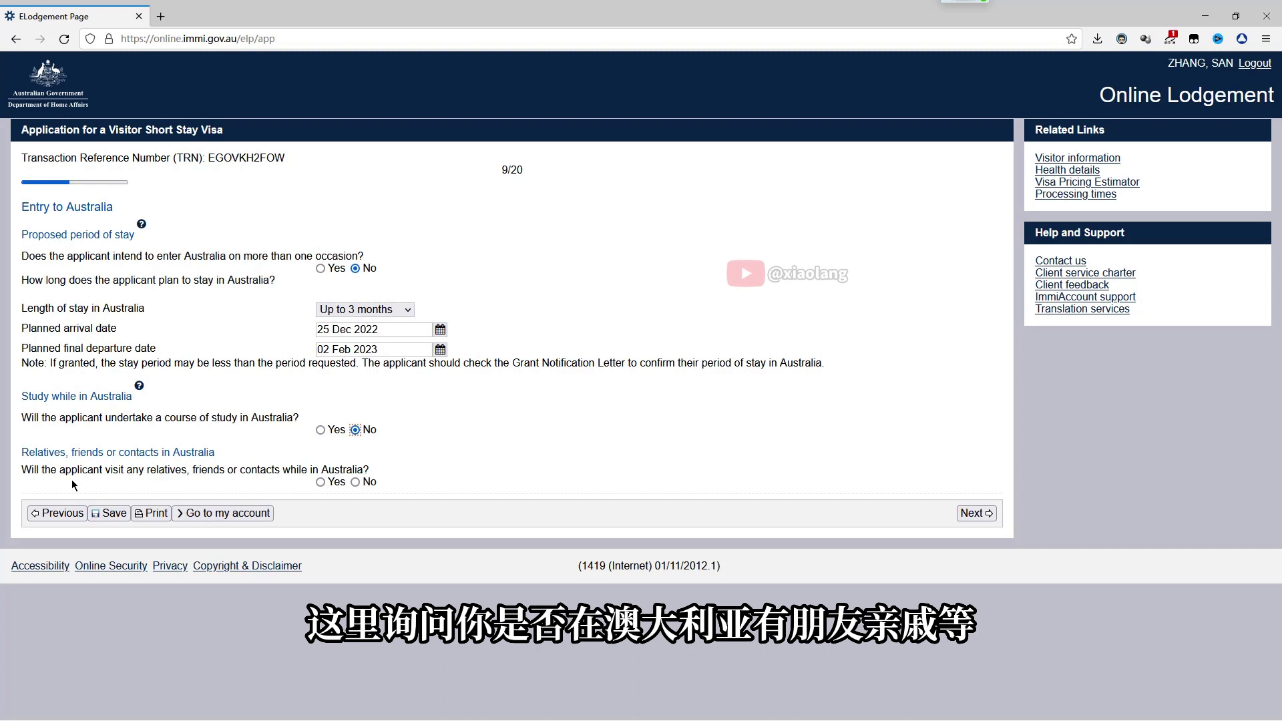
pyautogui.click(355, 482)
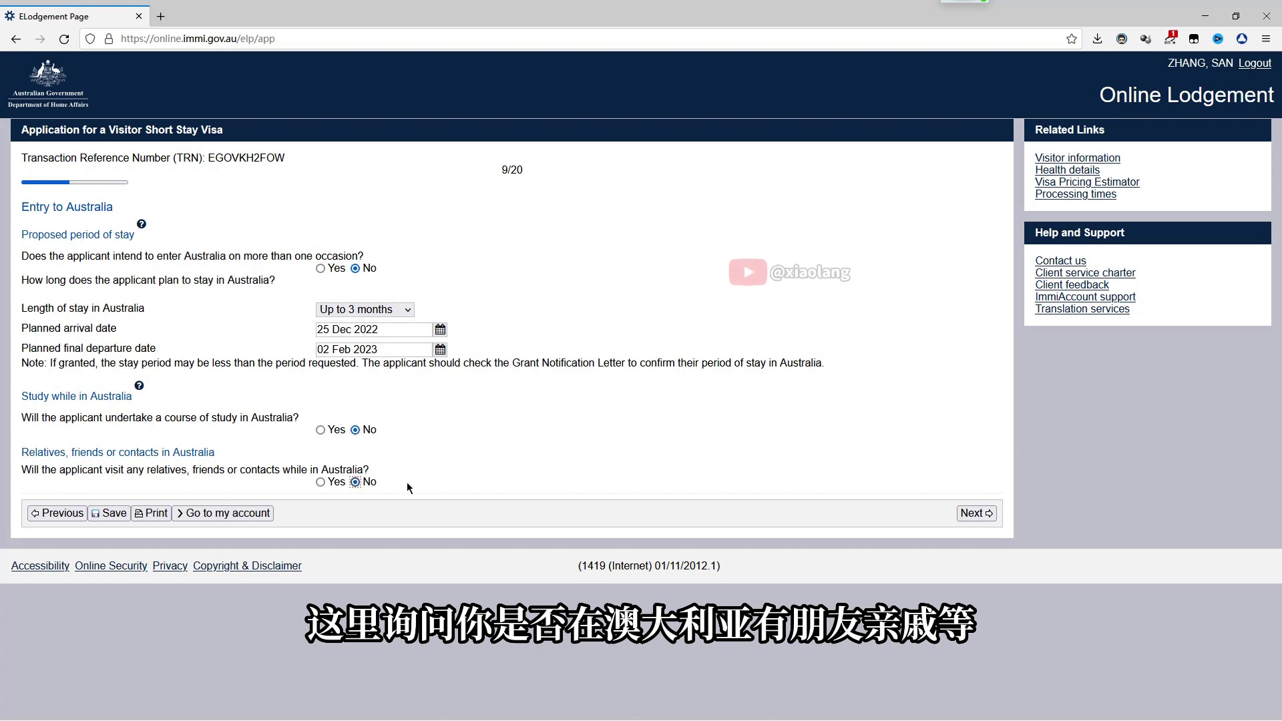
pyautogui.click(976, 513)
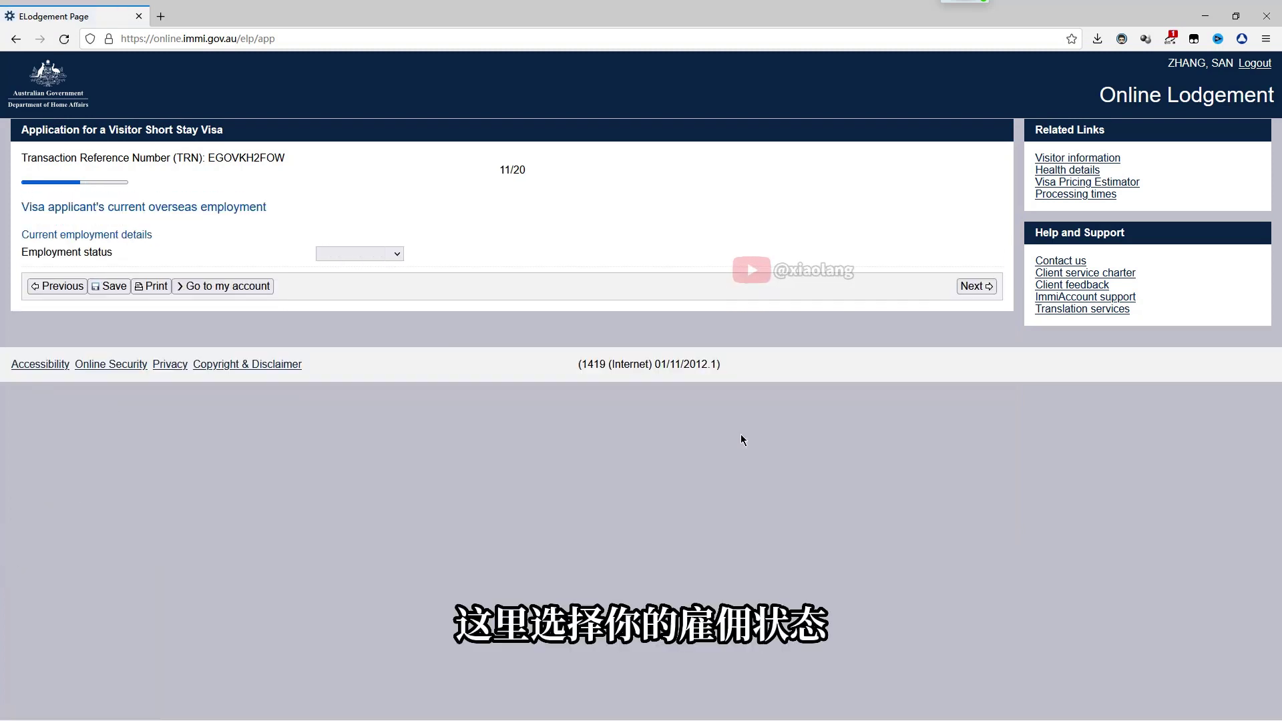
# Set status Employed, Technicians and Trades Workers, at SHANGHAI NANYI TECH LMT COMPANY since 01 Dec 2017
pyautogui.click(391, 251)
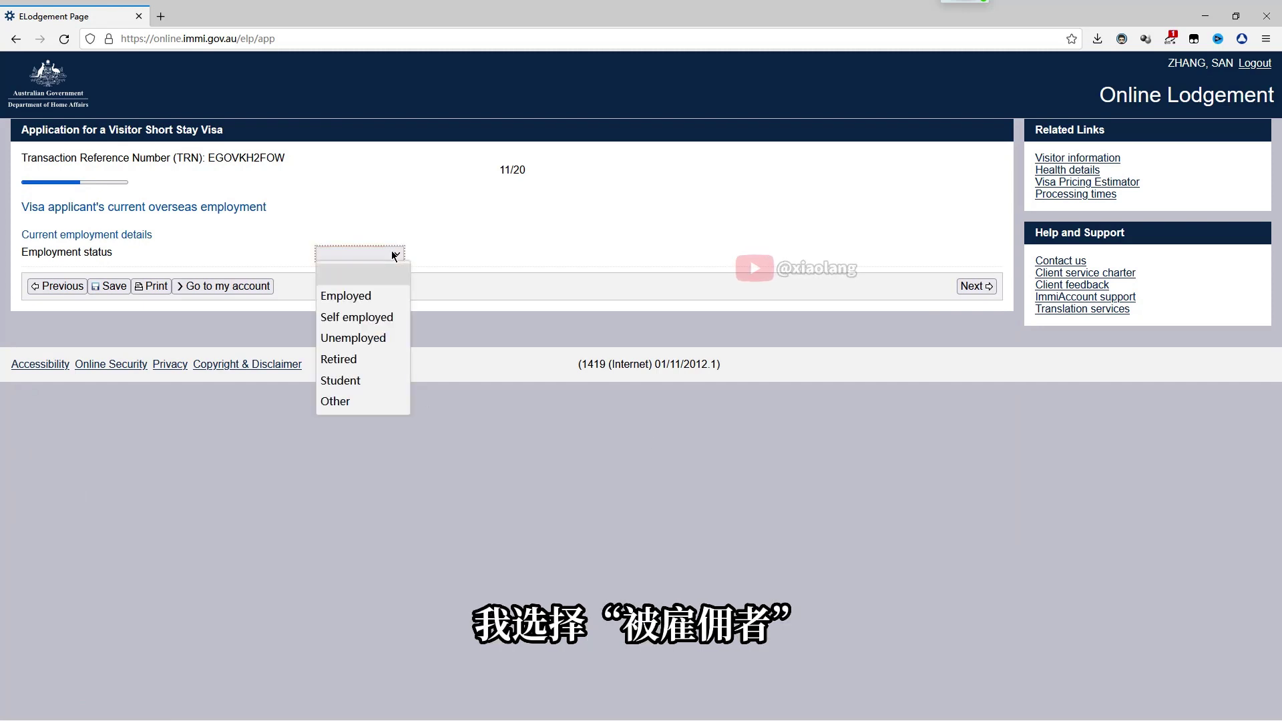
pyautogui.click(372, 294)
pyautogui.click(384, 272)
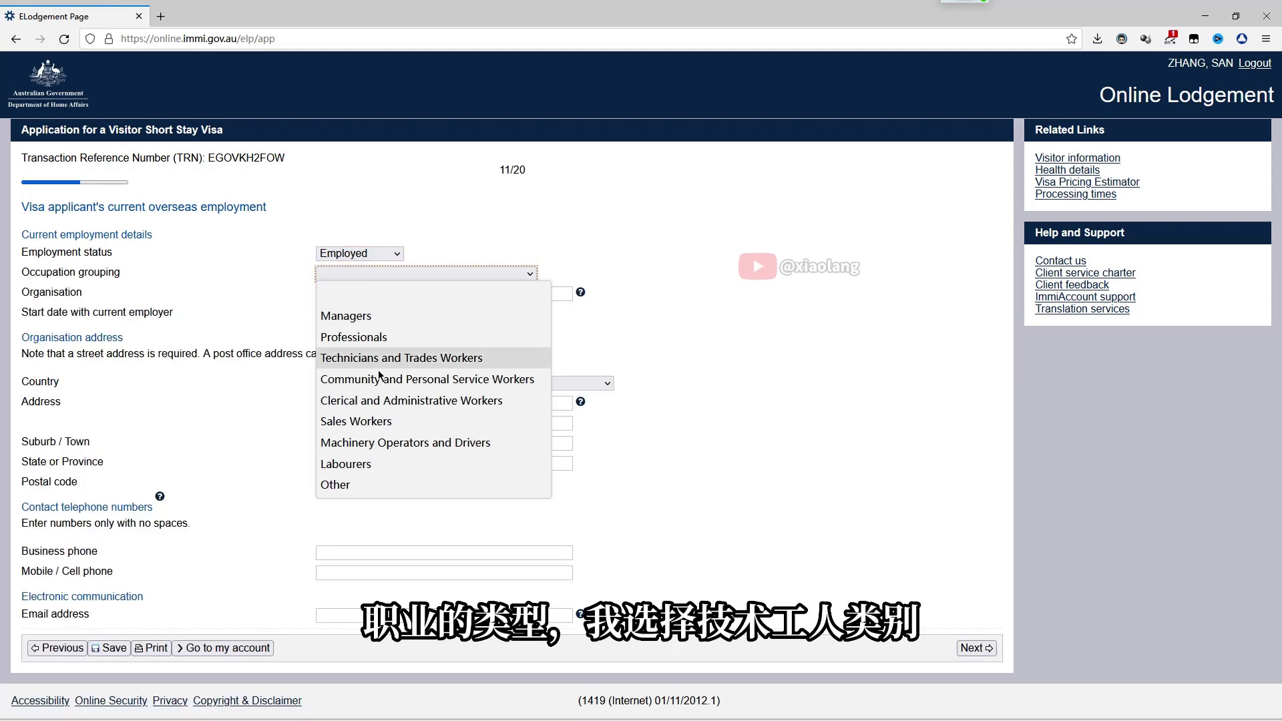
pyautogui.click(406, 359)
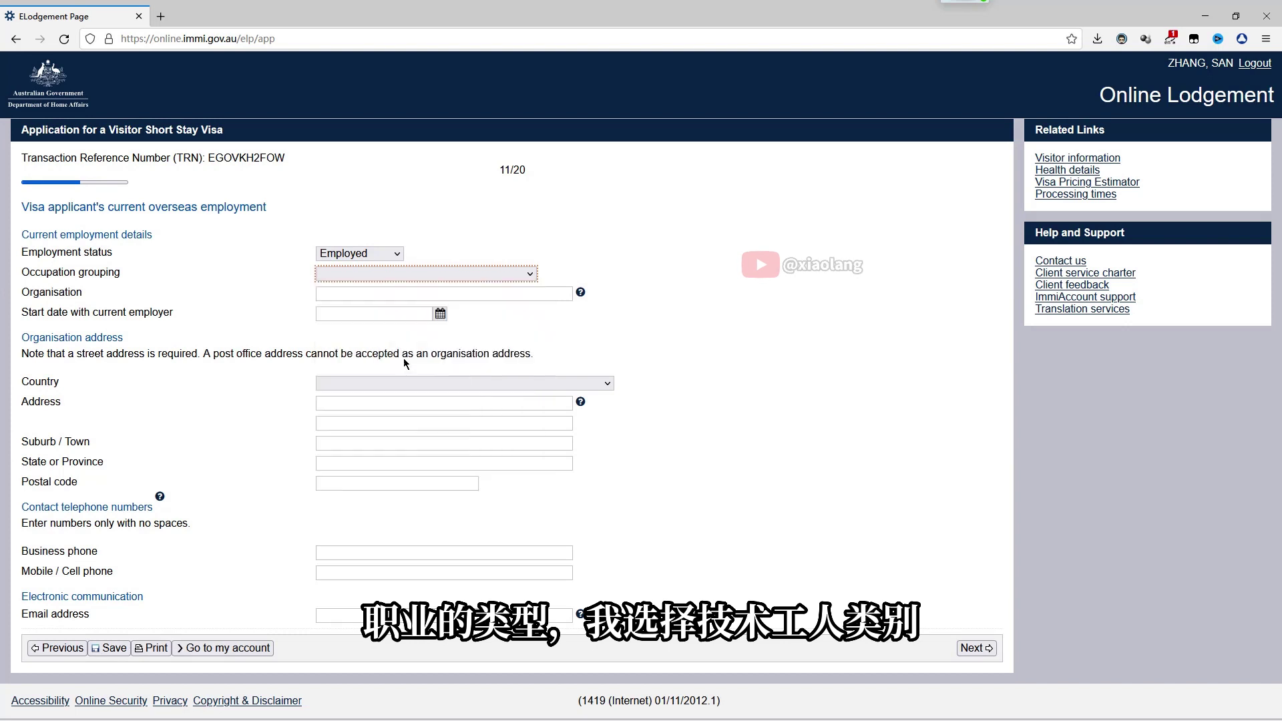
pyautogui.click(394, 293)
pyautogui.write('SHANGHAI NANYI TECH LMT COMPANY')
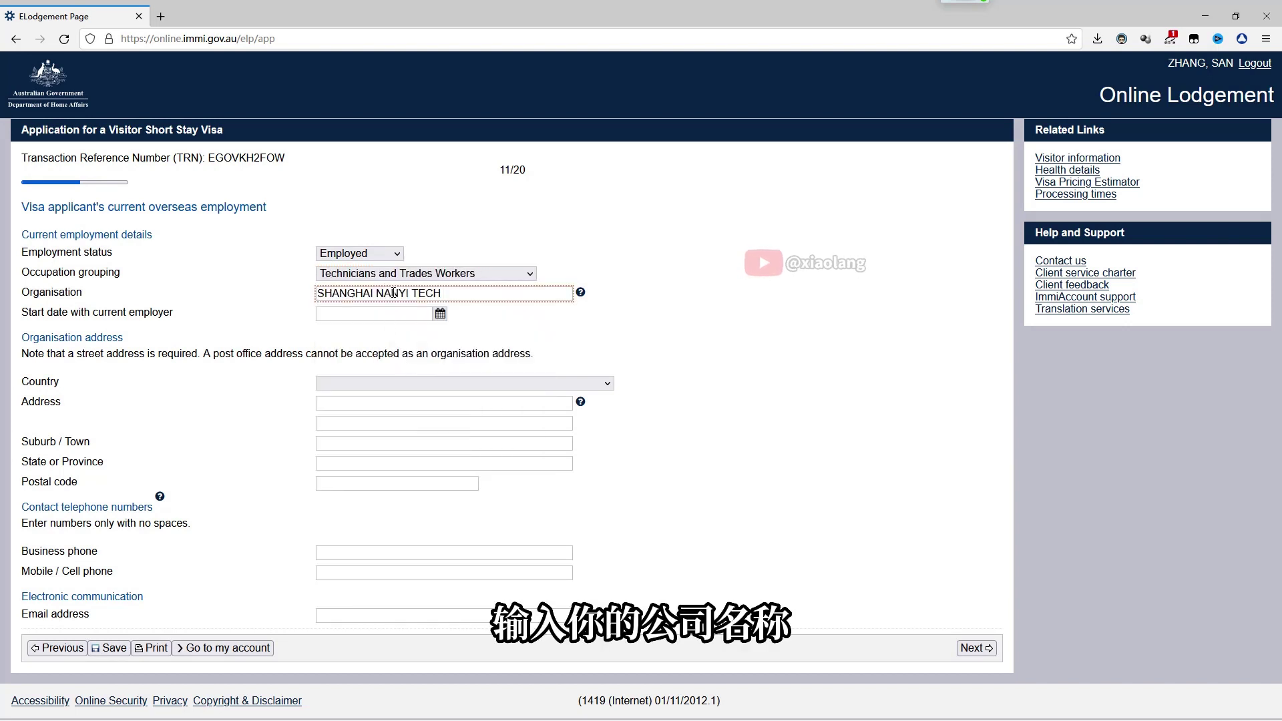
pyautogui.click(441, 313)
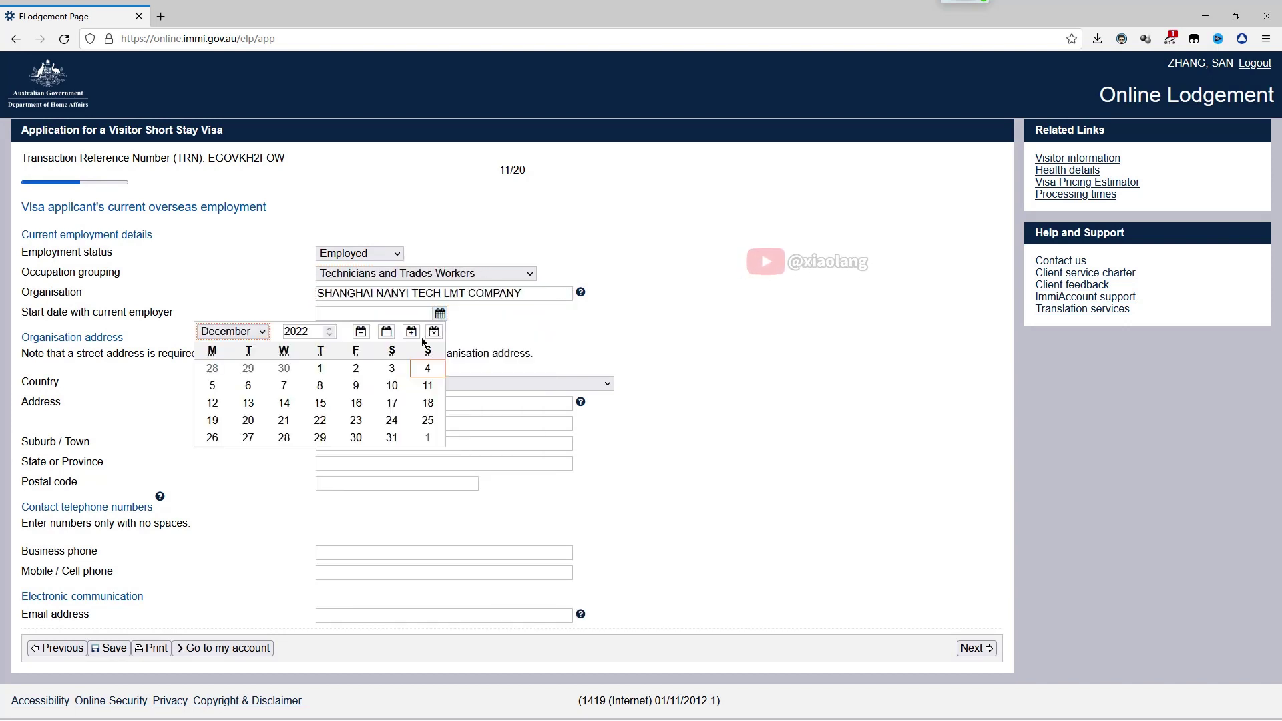
pyautogui.click(330, 336)
pyautogui.click(330, 335)
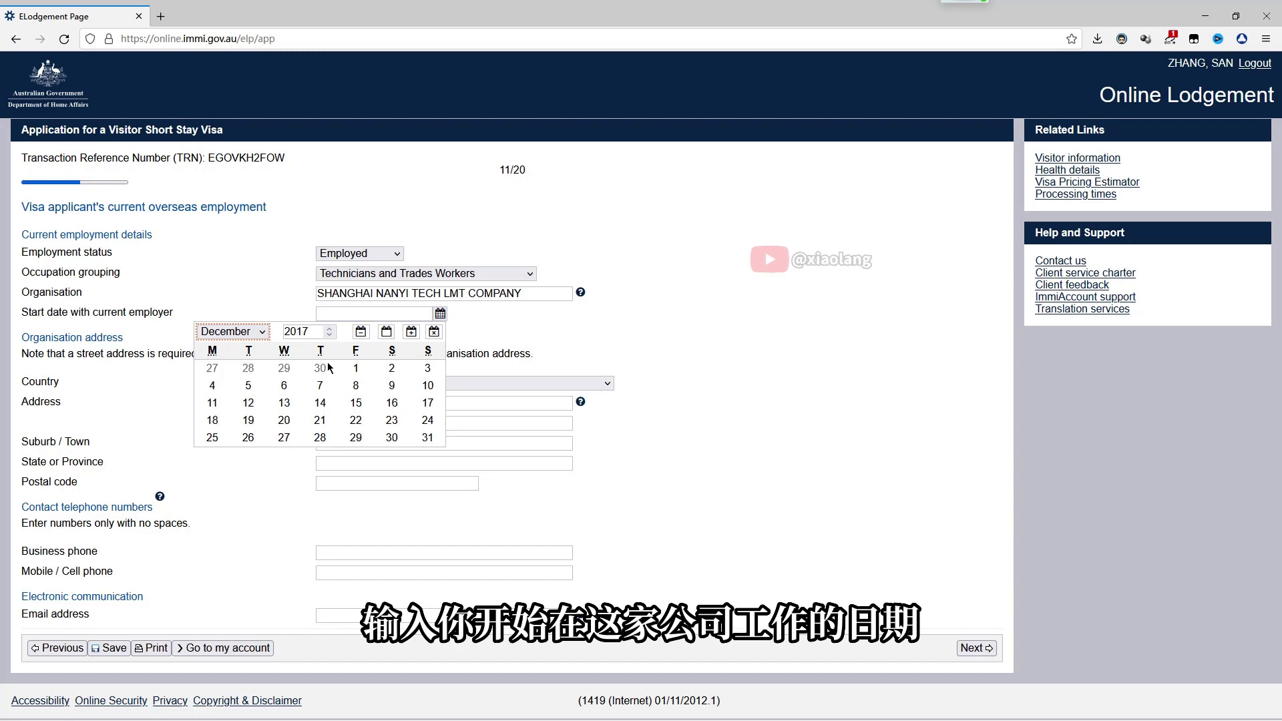
pyautogui.click(356, 368)
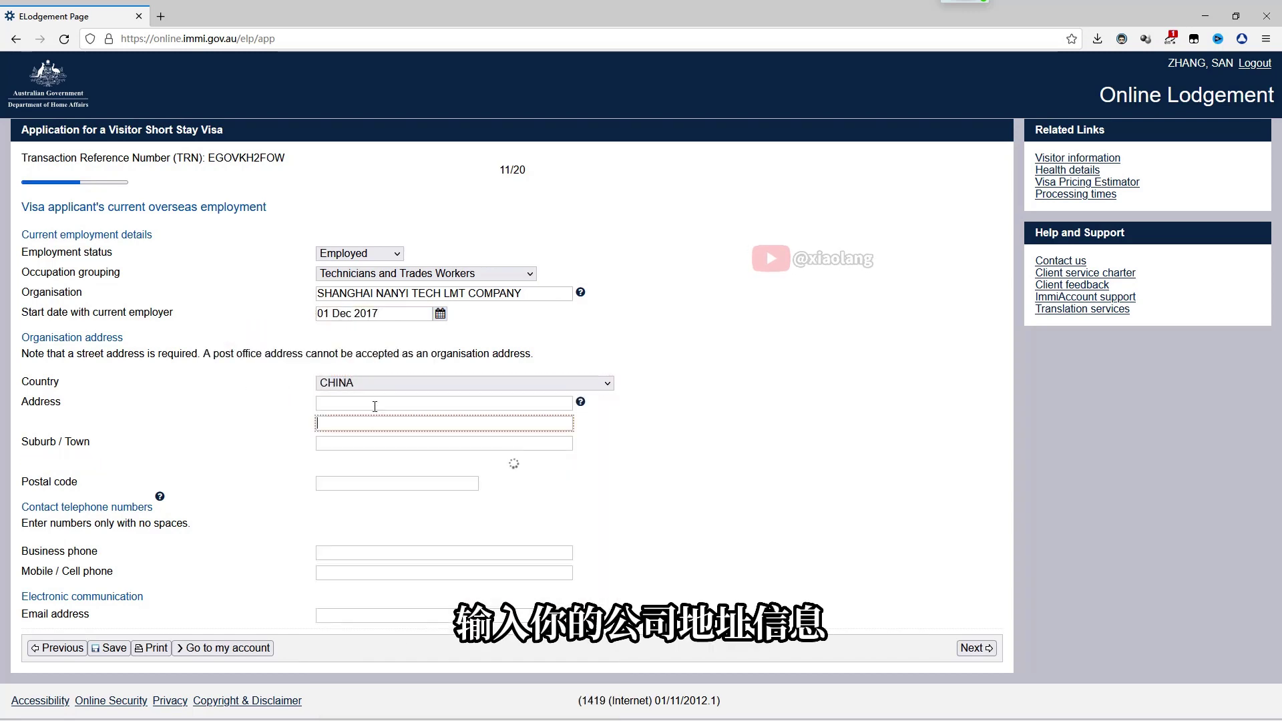
# Enter the employer's street address, suburb, state SHANGHAI SHI and postcode
pyautogui.click(358, 443)
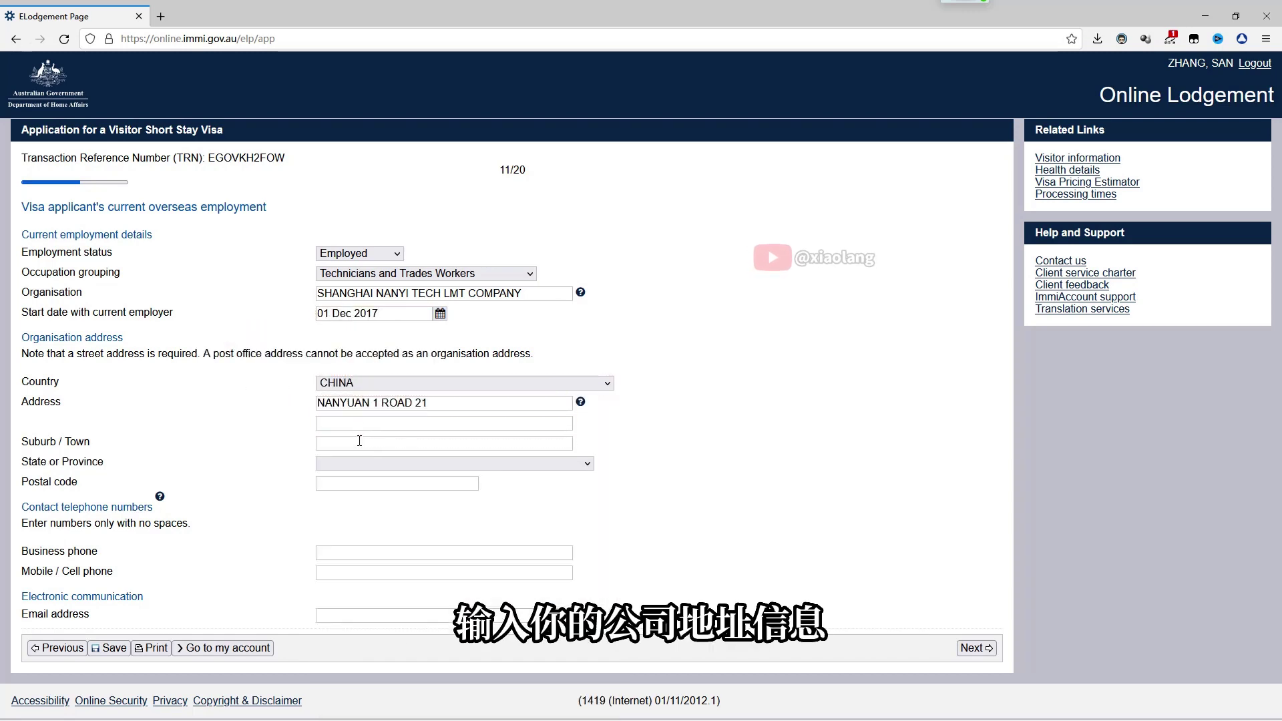
pyautogui.write('NANHUI')
pyautogui.click(454, 463)
pyautogui.click(361, 295)
pyautogui.click(397, 483)
pyautogui.write('310000')
# Fill in the employer's business phone, mobile phone and e-mail, then submit the page
pyautogui.click(339, 549)
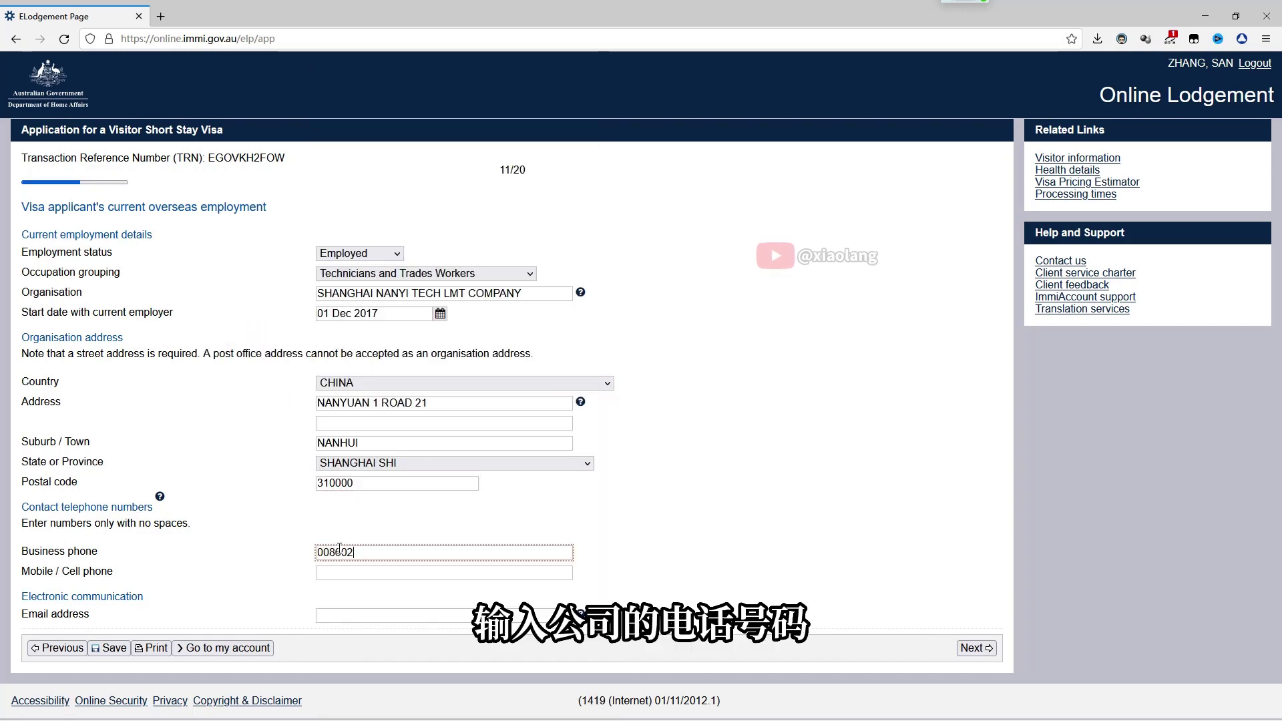
pyautogui.click(358, 572)
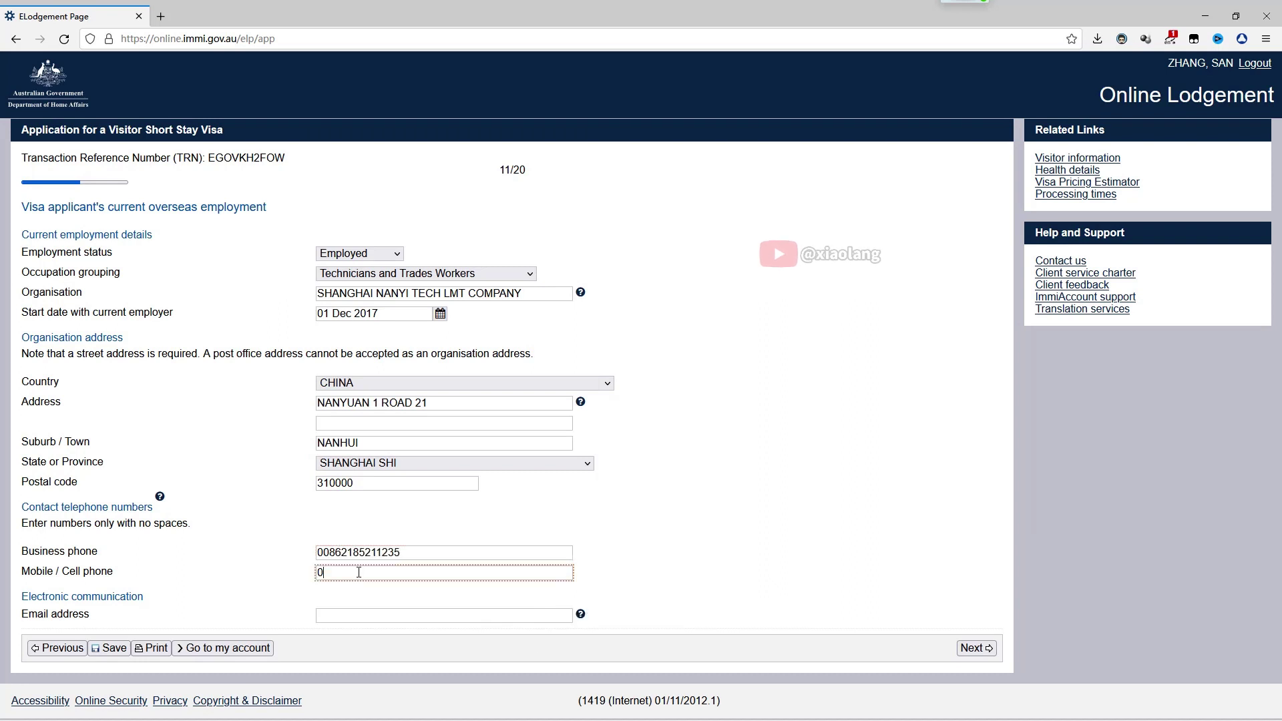
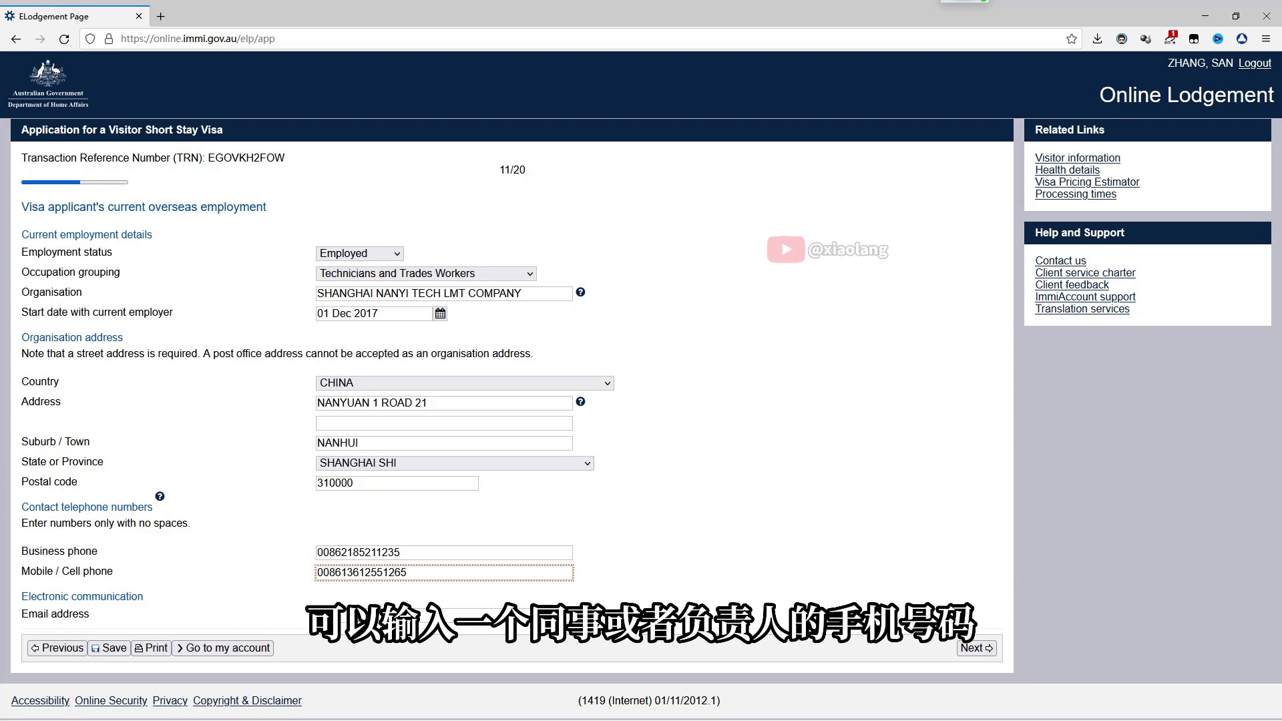
pyautogui.click(364, 613)
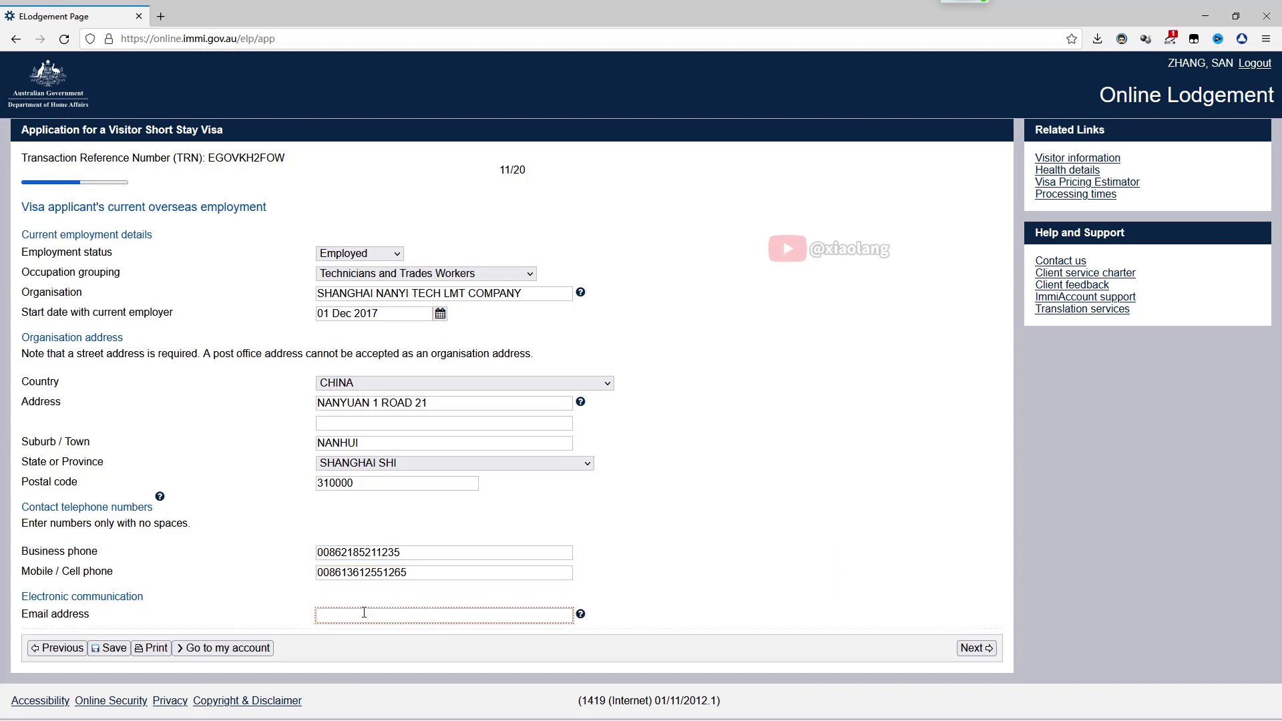
pyautogui.write('XX@')
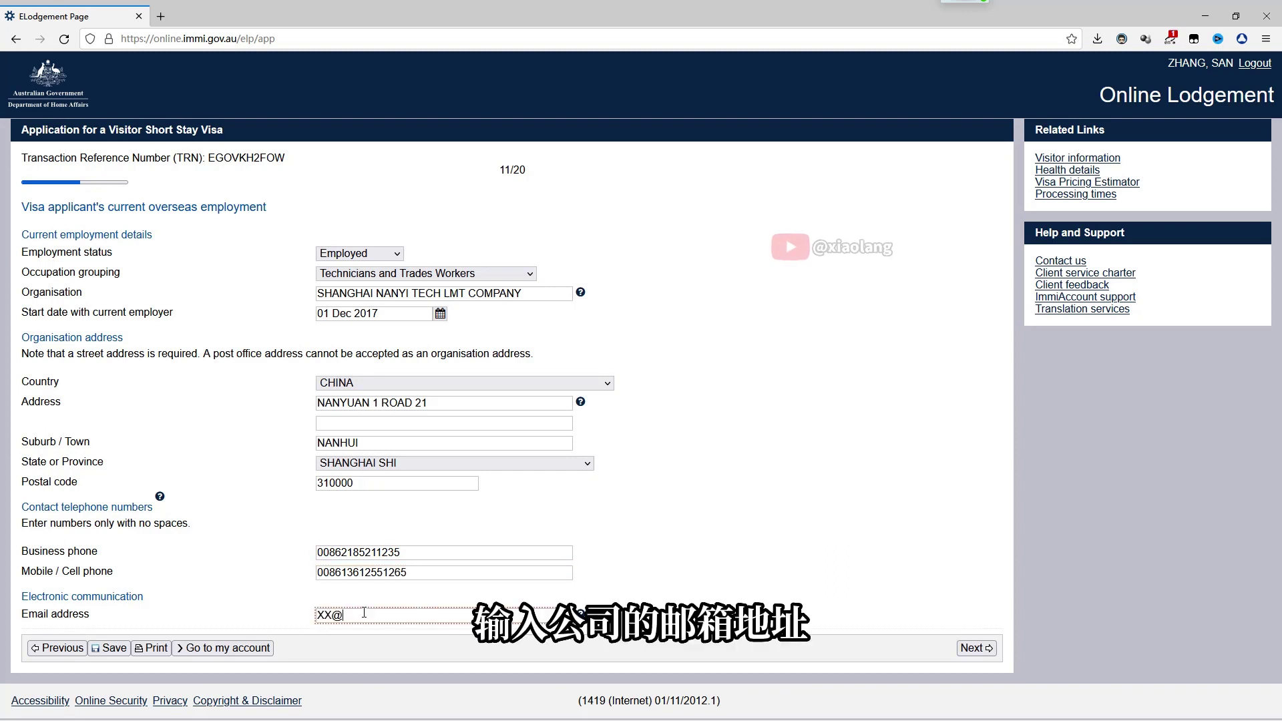
pyautogui.write('nan')
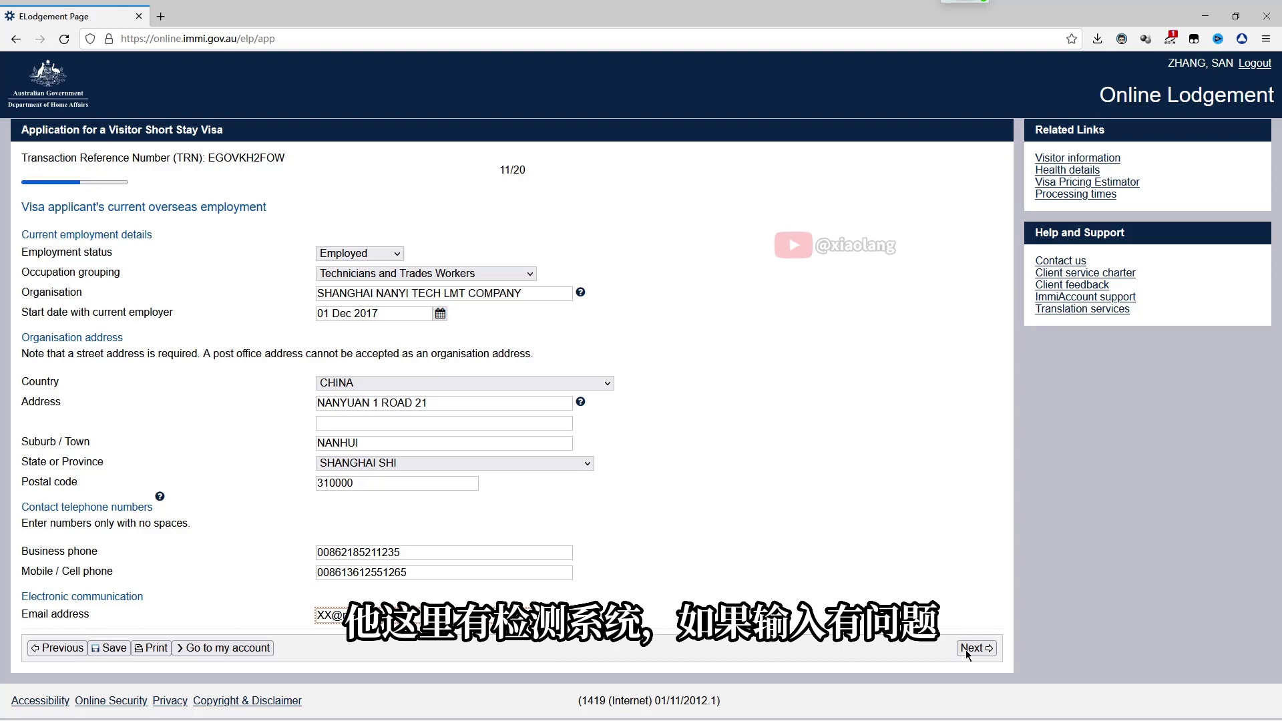
pyautogui.click(975, 648)
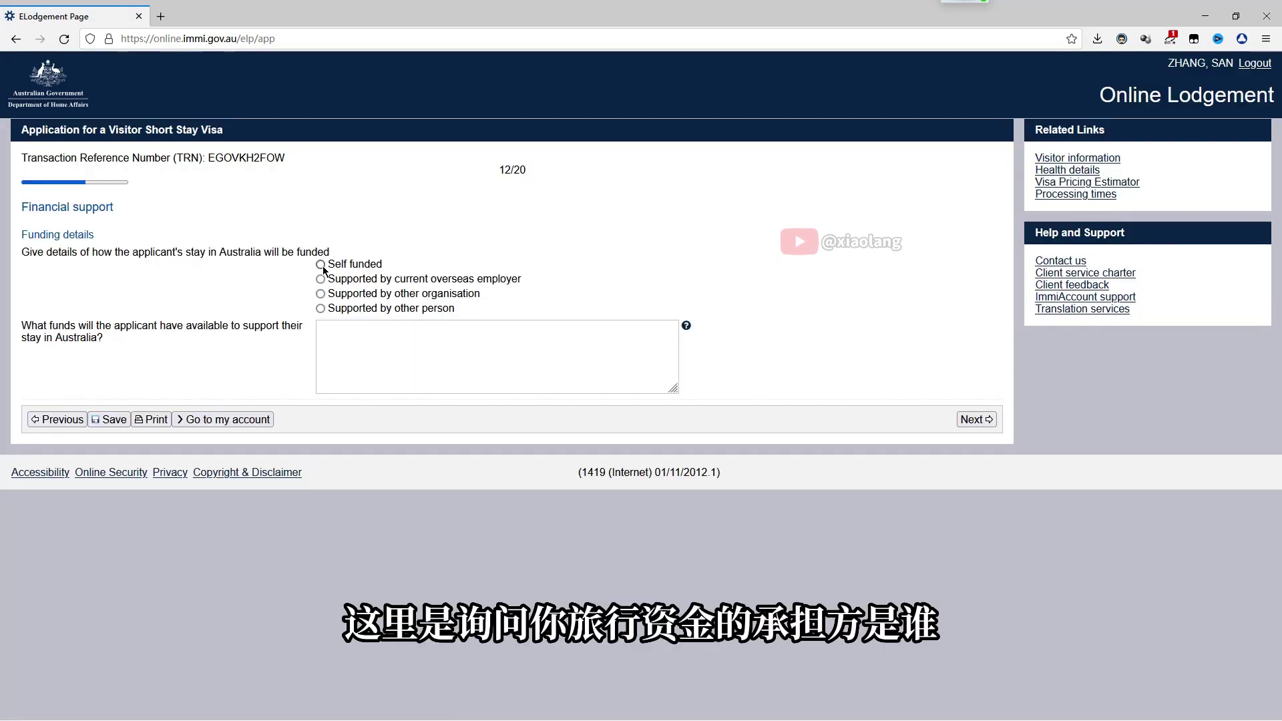
# Choose Self funded, with funds described as 'bank balance more than 10,000 USD', credit card and cash
pyautogui.click(321, 265)
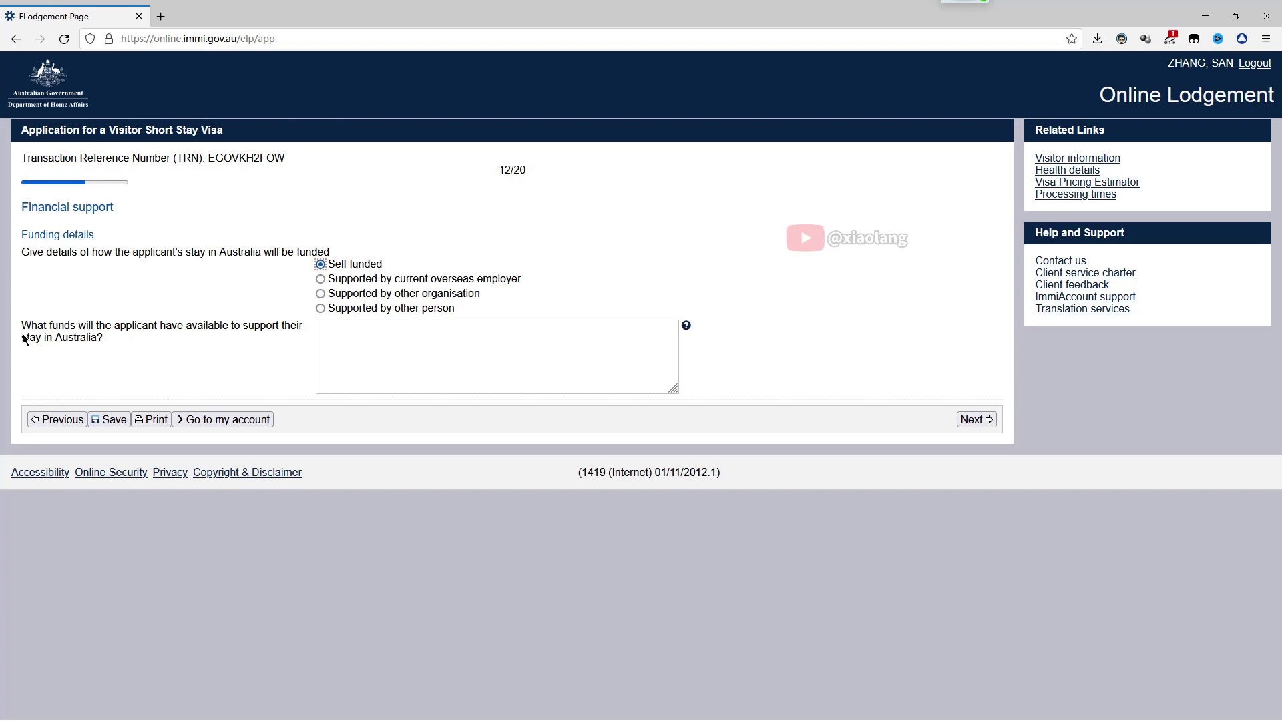
pyautogui.click(392, 355)
pyautogui.write('bank balance more')
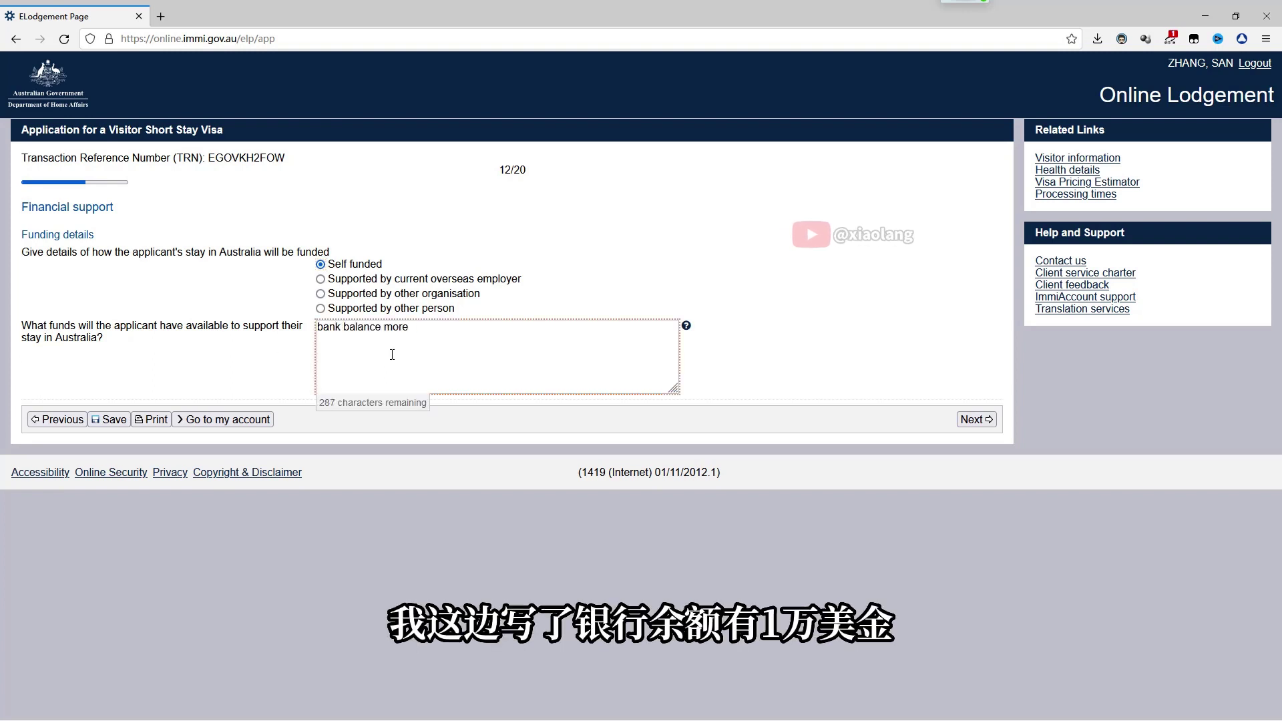
pyautogui.write(' than 10,0')
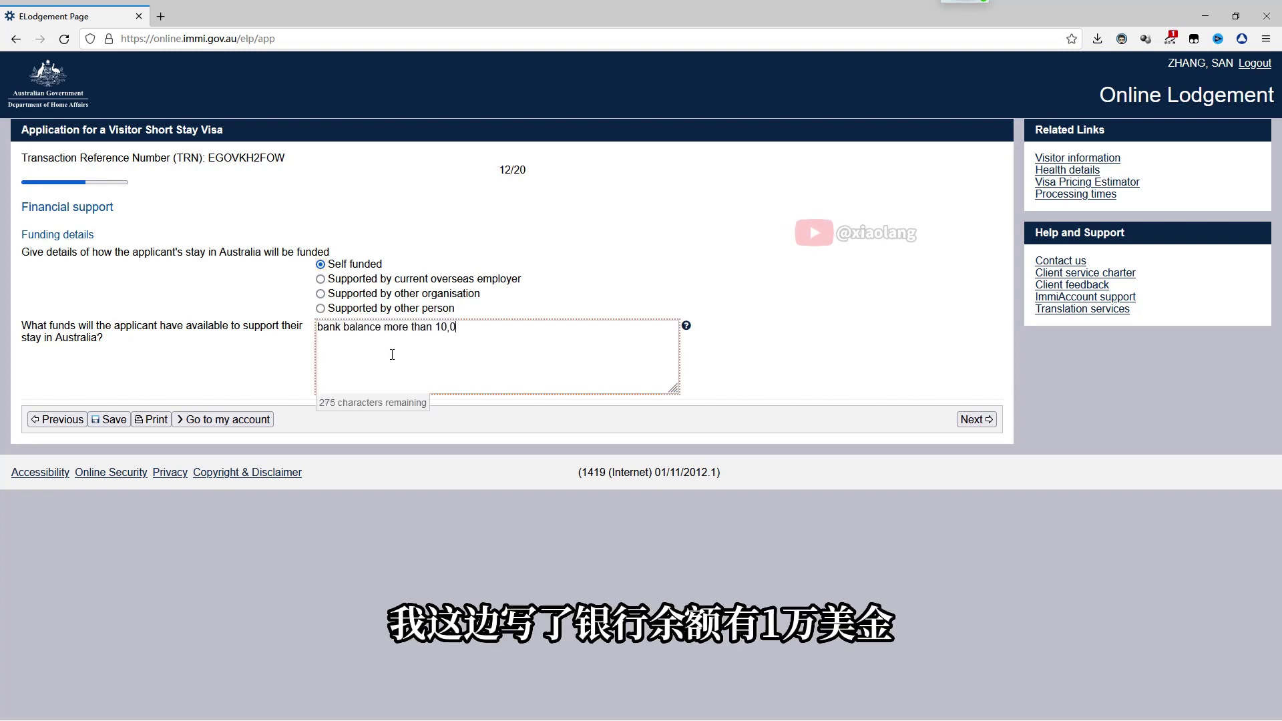
pyautogui.write('00 USD')
pyautogui.write('credit ca')
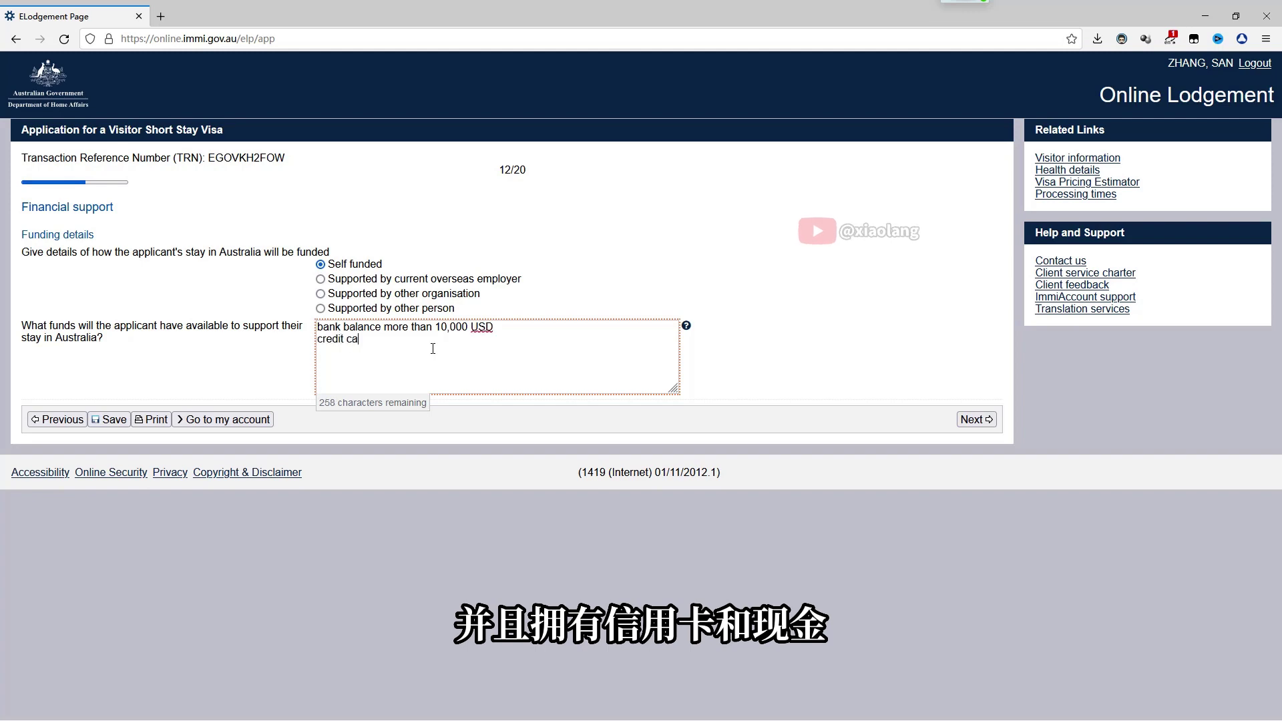
pyautogui.write('rd and cash')
pyautogui.click(977, 420)
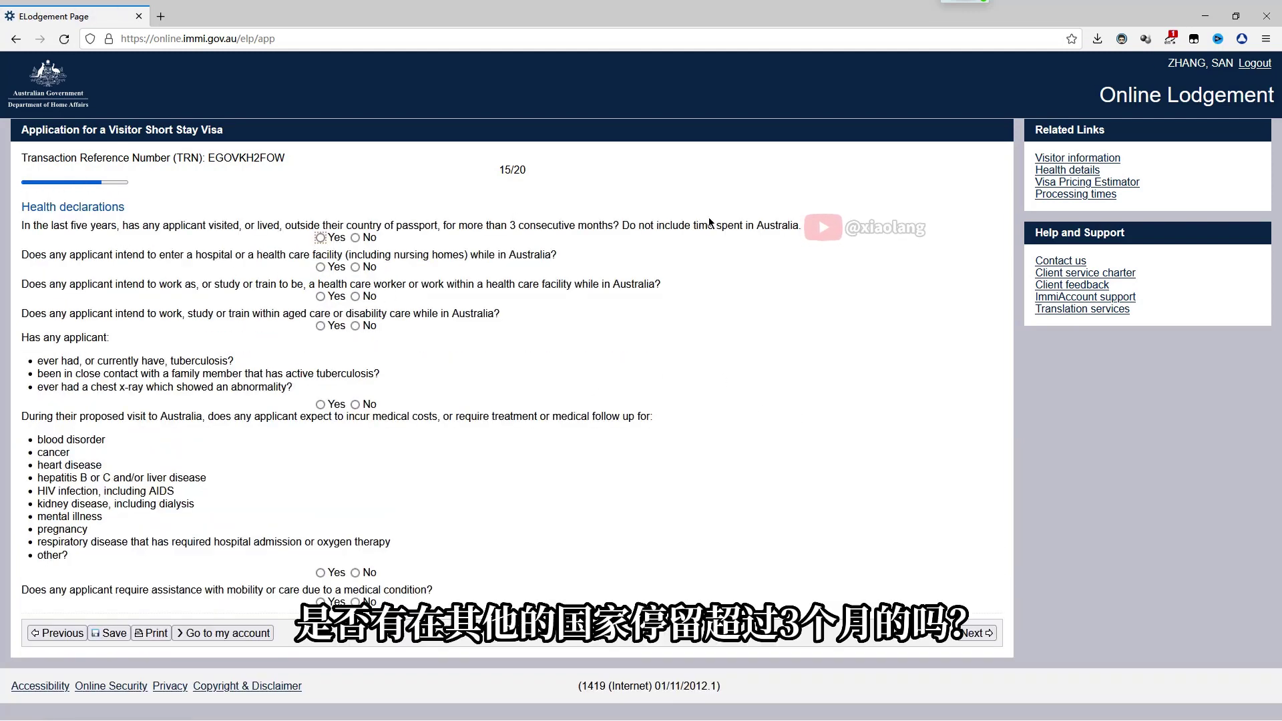
# Answer No to the long stay abroad, hospital visit, health care worker and aged care questions
pyautogui.moveTo(800, 225); pyautogui.dragTo(54, 227)
pyautogui.click(356, 239)
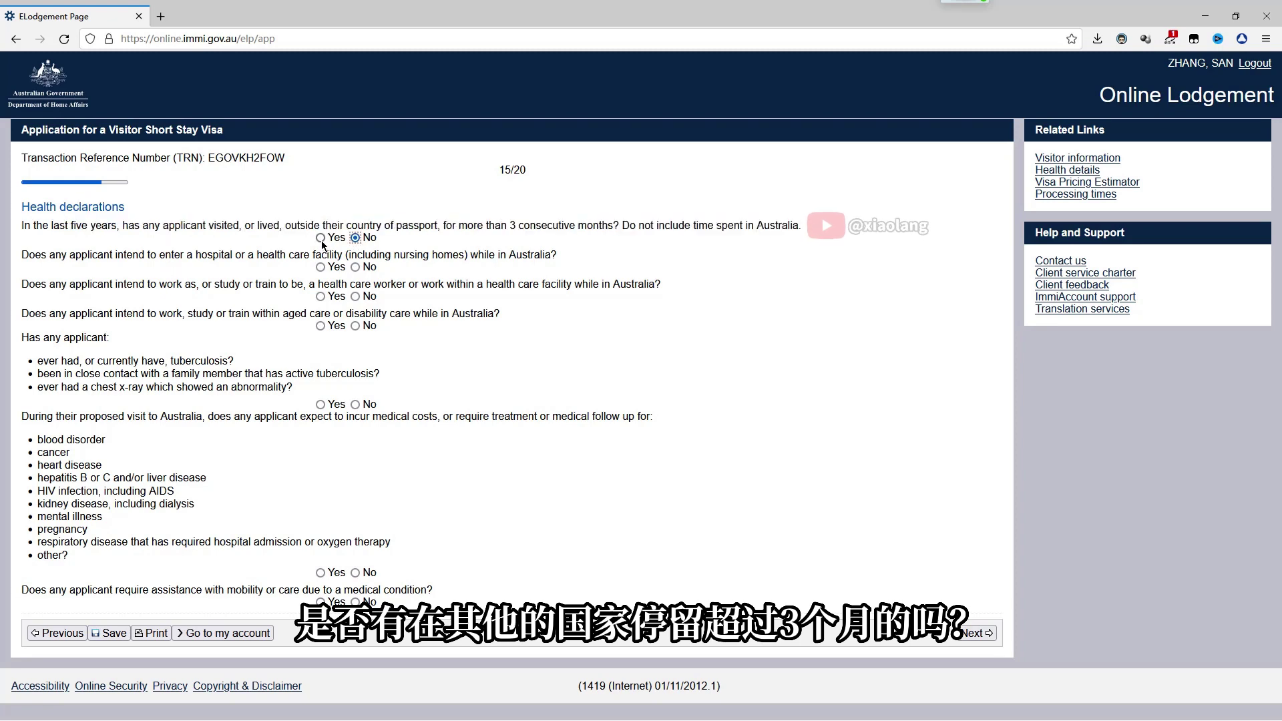
pyautogui.click(321, 238)
pyautogui.click(354, 238)
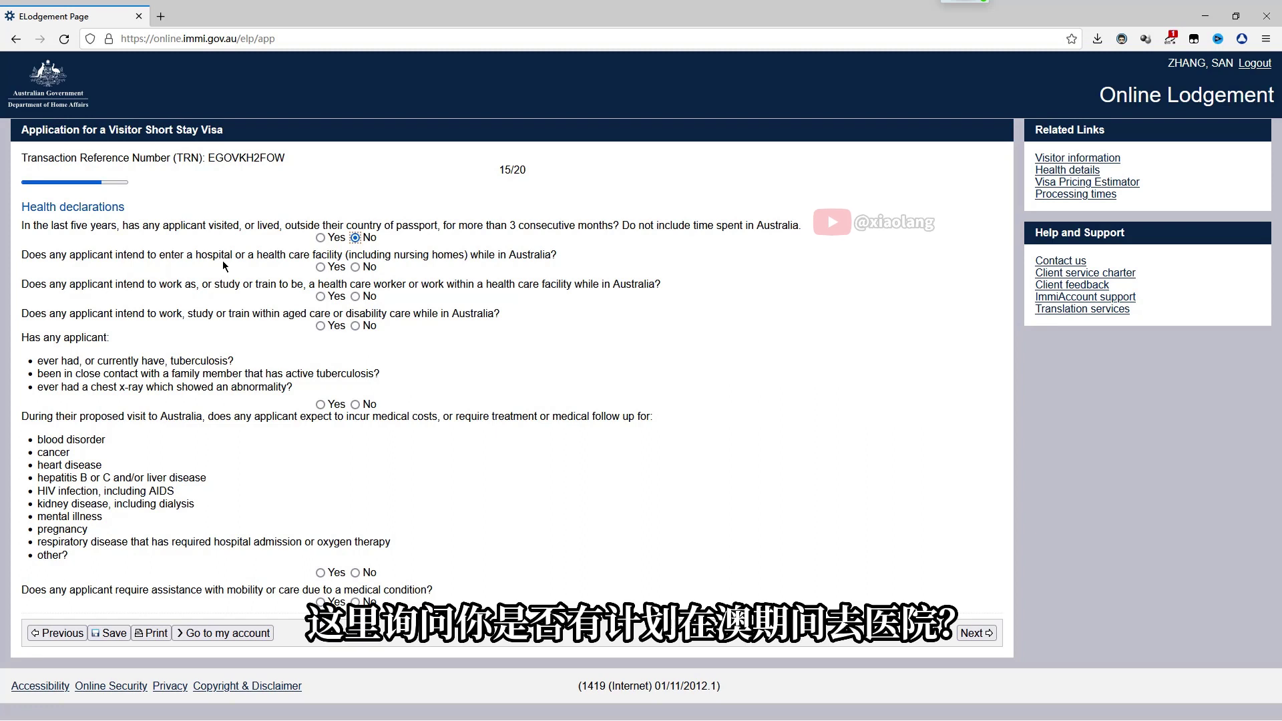
pyautogui.click(355, 268)
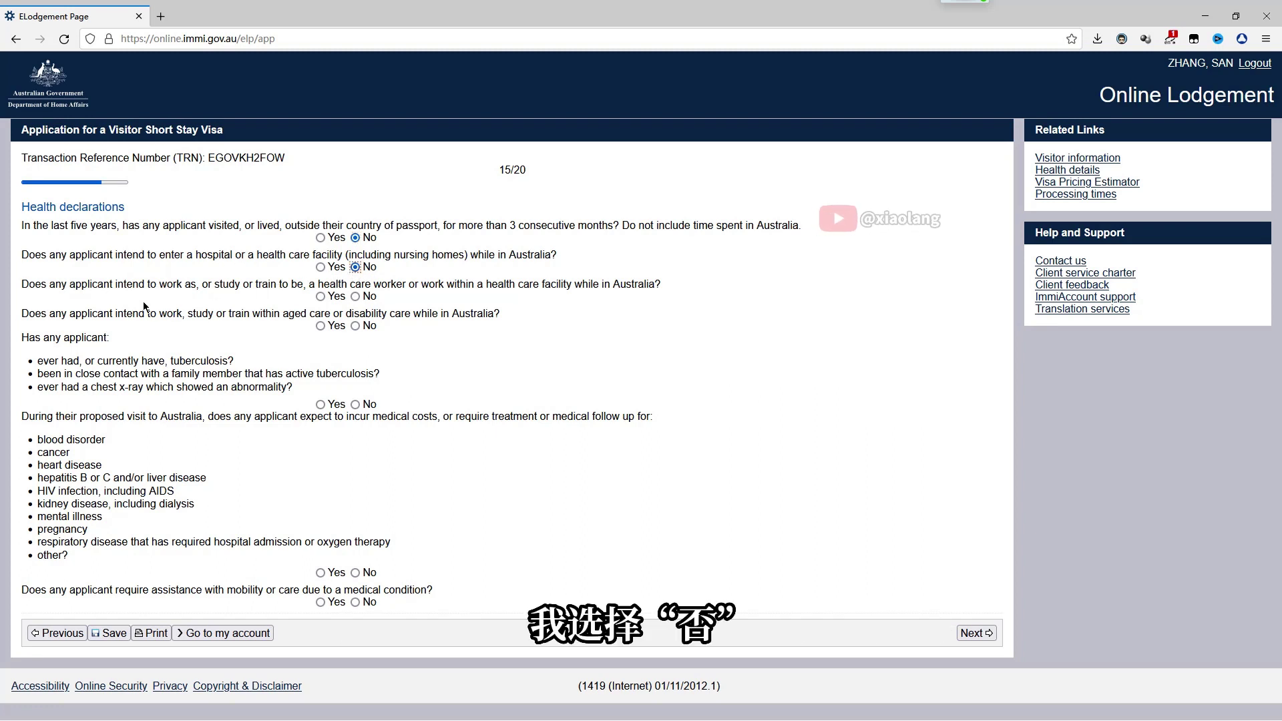
pyautogui.click(364, 299)
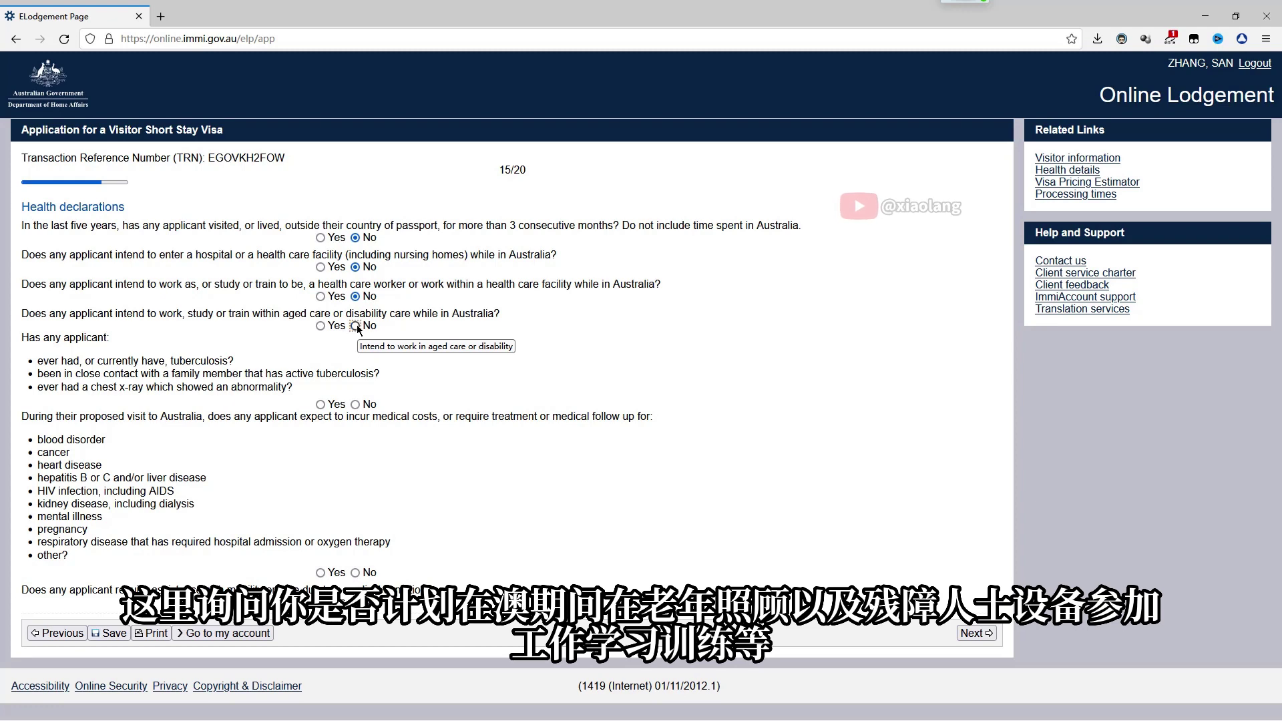
pyautogui.click(356, 325)
# Answer No to the tuberculosis, medical costs and mobility assistance questions, then continue
pyautogui.moveTo(361, 339); pyautogui.dragTo(22, 337)
pyautogui.click(336, 473)
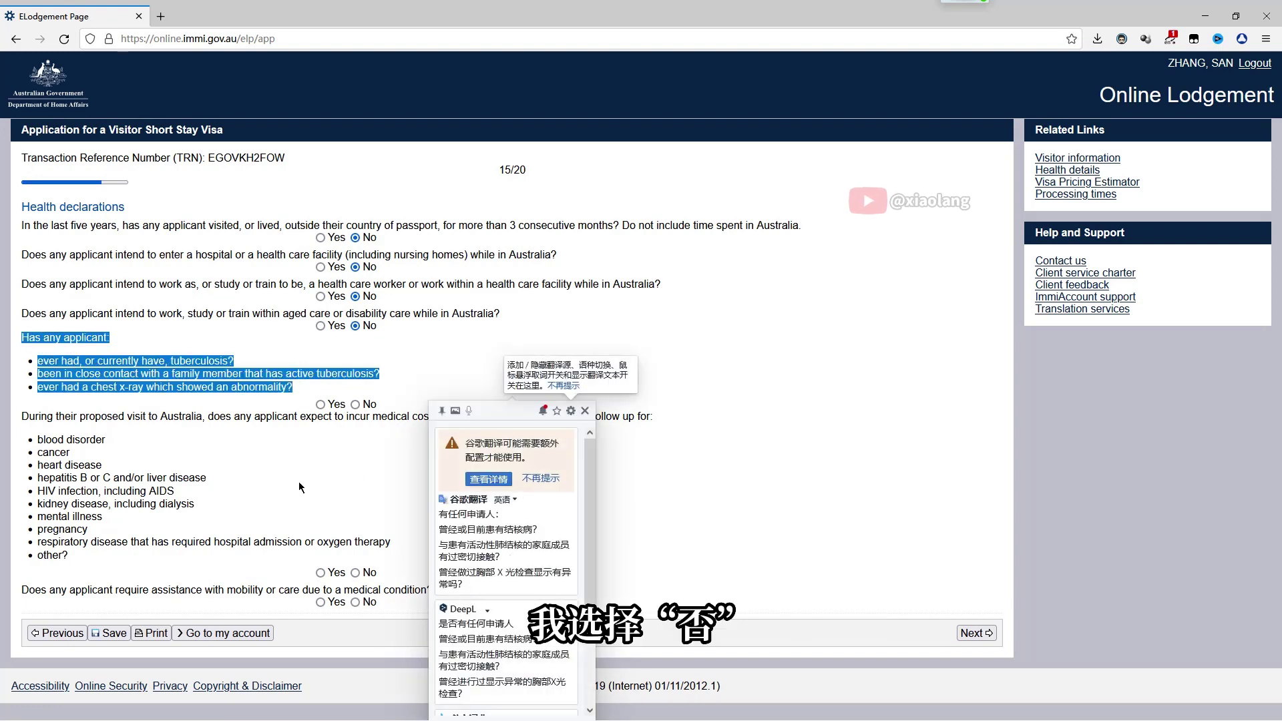
pyautogui.click(356, 404)
pyautogui.moveTo(20, 414); pyautogui.dragTo(131, 567)
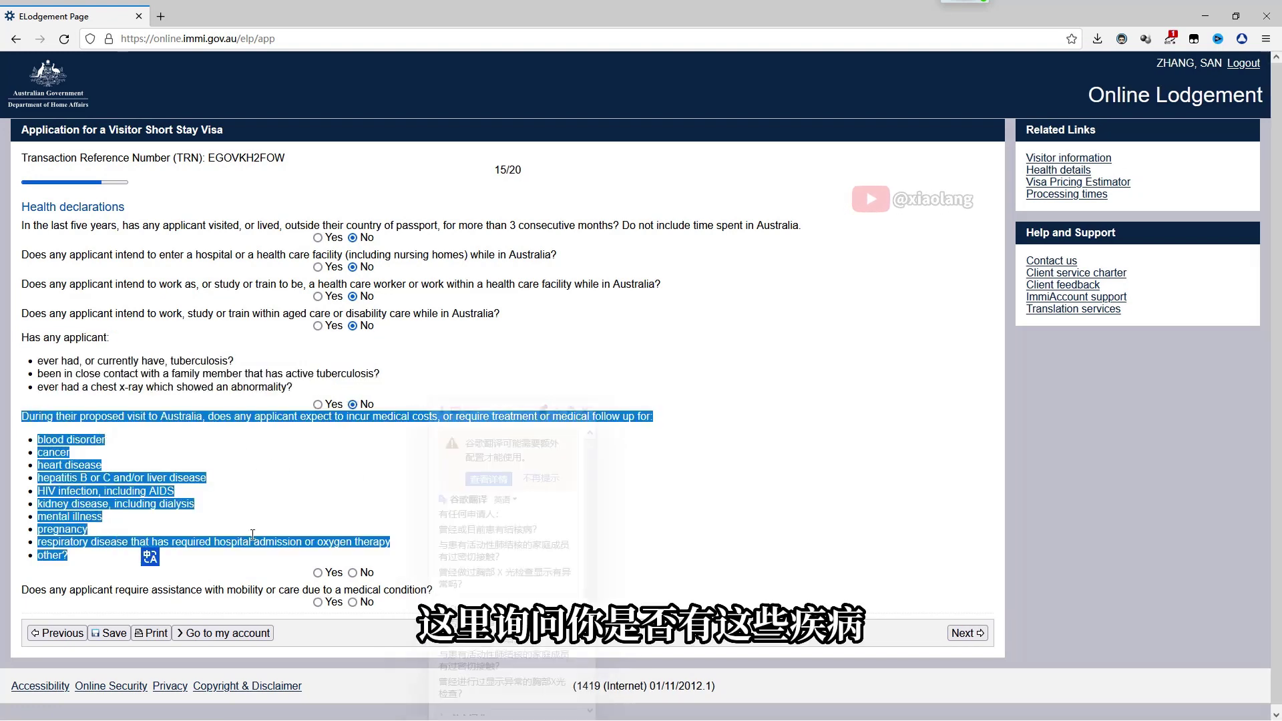
pyautogui.click(381, 484)
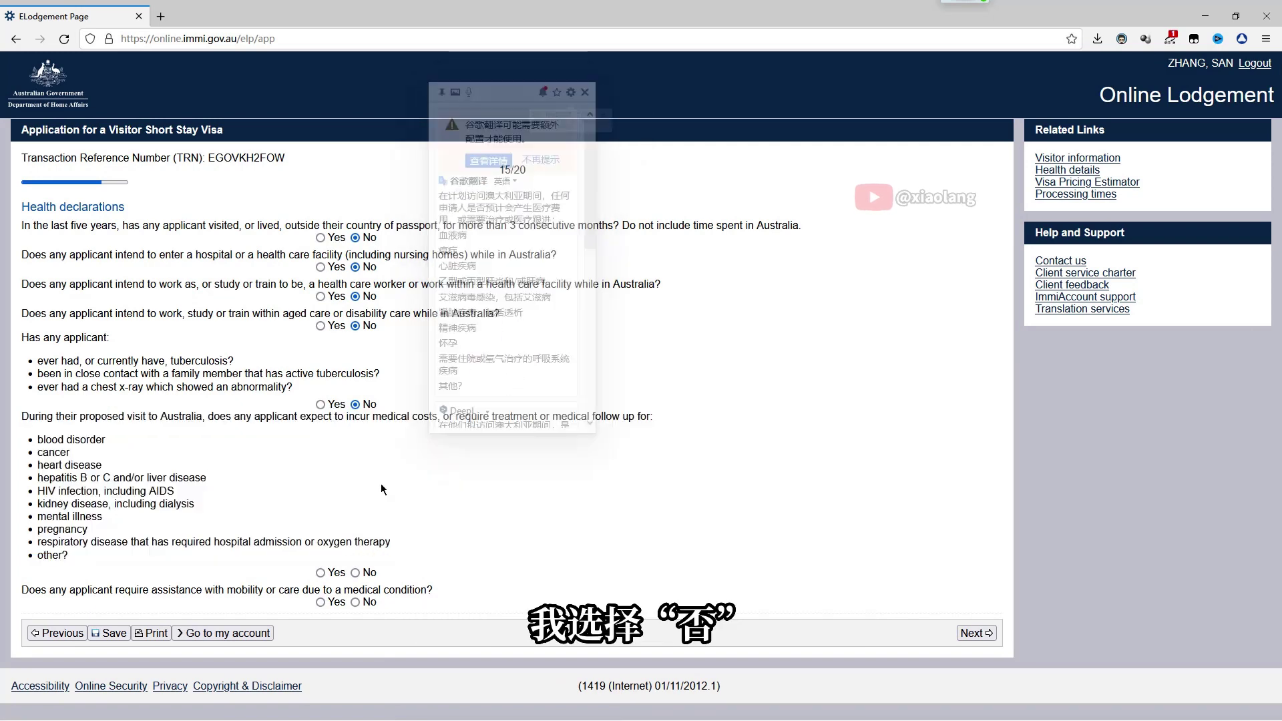
pyautogui.click(355, 572)
pyautogui.moveTo(22, 597)
pyautogui.mouseDown()
pyautogui.moveTo(430, 590)
pyautogui.moveTo(46, 588)
pyautogui.mouseUp()
pyautogui.click(430, 590)
pyautogui.click(44, 585)
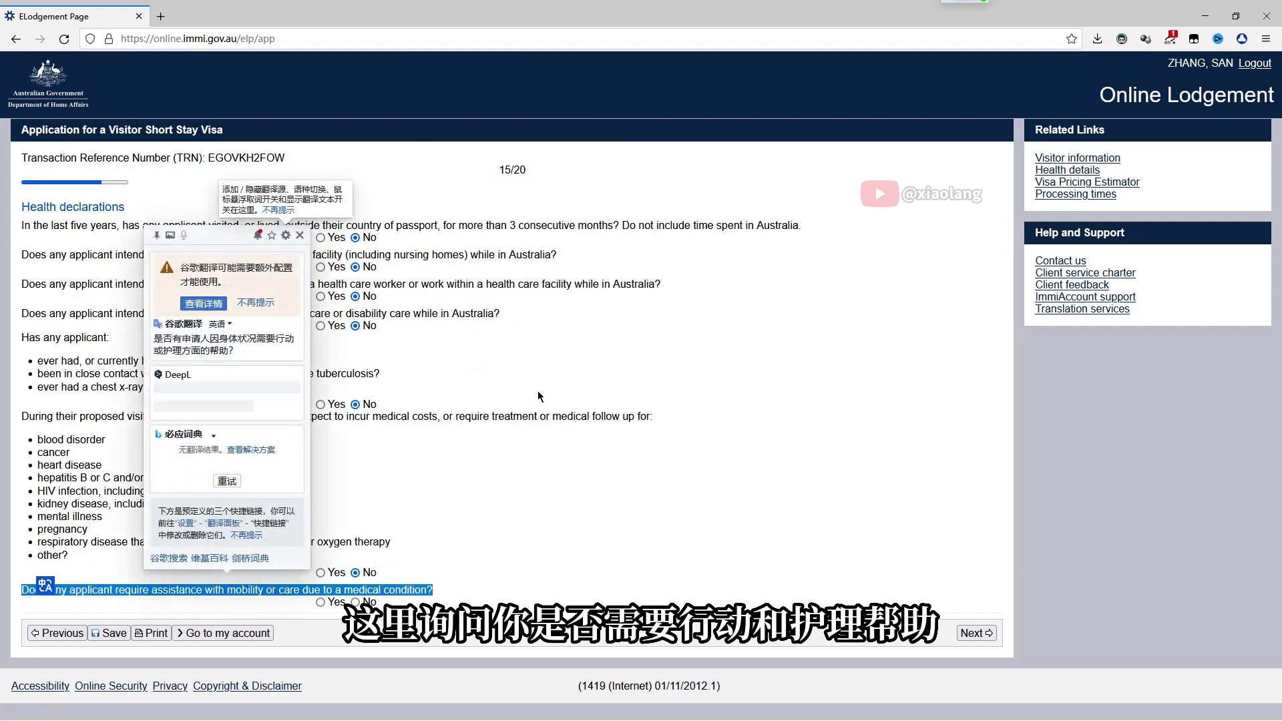
pyautogui.click(356, 602)
pyautogui.press('Return')
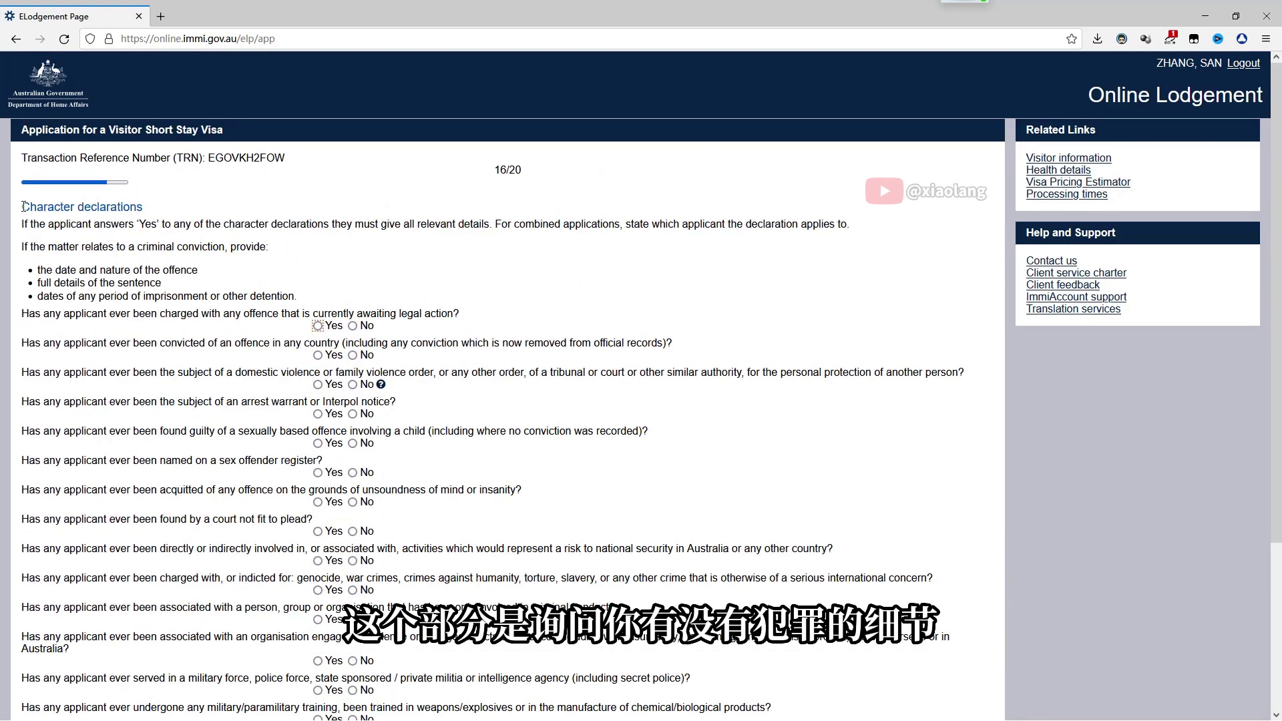
# Translate the introduction and answer No to the pending charges, conviction and violence order questions
pyautogui.moveTo(22, 206); pyautogui.dragTo(441, 303)
pyautogui.click(440, 311)
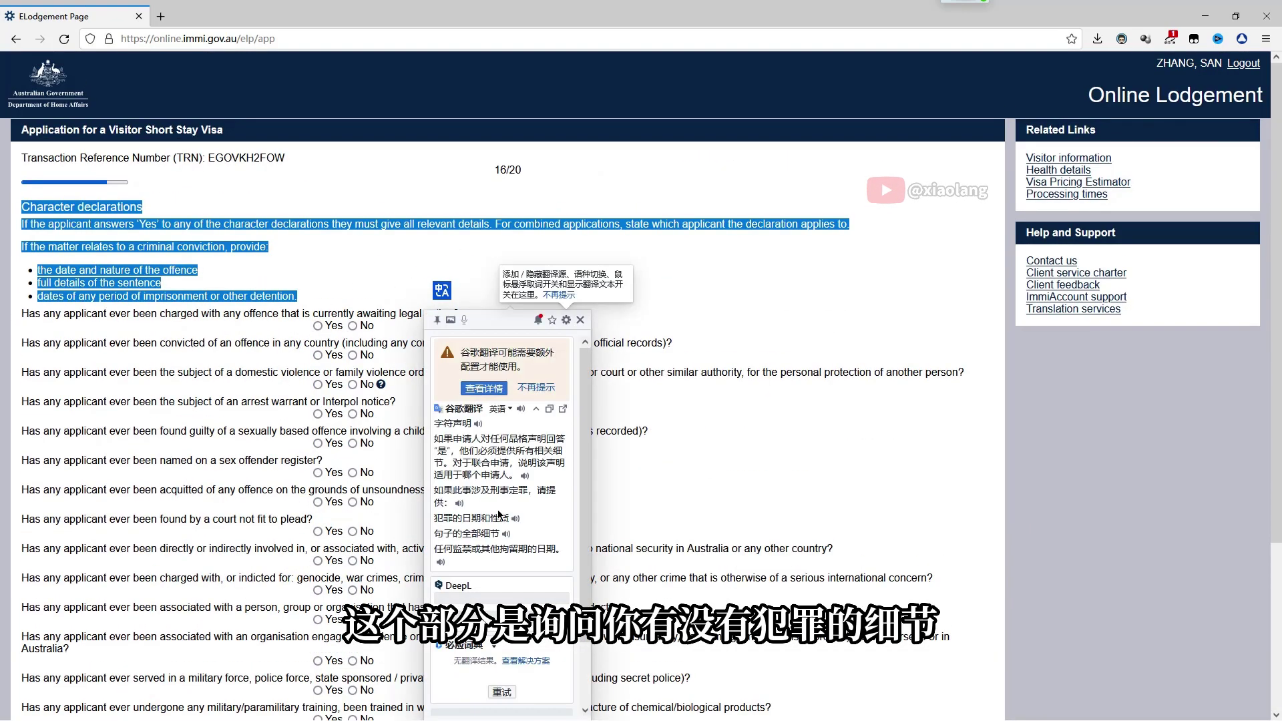
pyautogui.click(442, 317)
pyautogui.moveTo(22, 313); pyautogui.dragTo(550, 494)
pyautogui.click(552, 502)
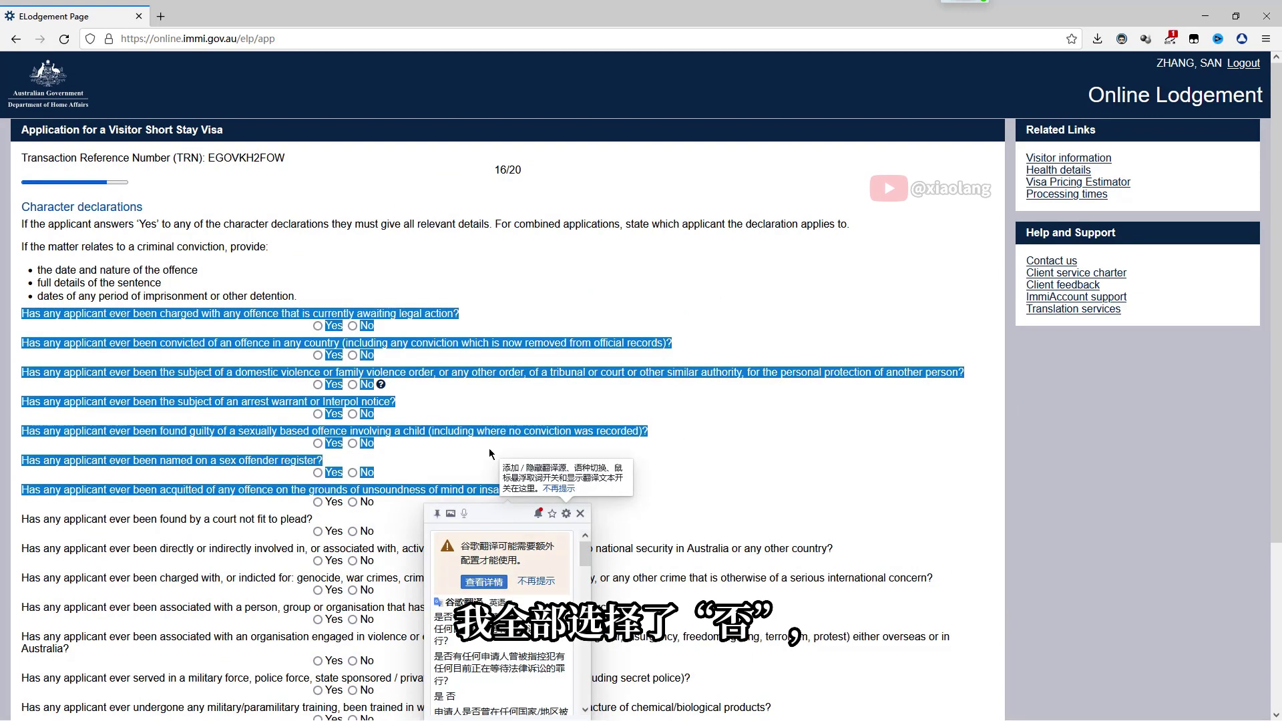
pyautogui.moveTo(22, 314); pyautogui.dragTo(459, 314)
pyautogui.click(464, 323)
pyautogui.click(377, 338)
pyautogui.click(353, 326)
pyautogui.moveTo(22, 343); pyautogui.dragTo(672, 344)
pyautogui.click(710, 348)
pyautogui.click(352, 355)
pyautogui.moveTo(22, 372); pyautogui.dragTo(966, 372)
pyautogui.click(1008, 378)
pyautogui.click(353, 384)
# Answer No to the arrest warrant, child offence, sex register, unsoundness, unfit-to-plead and national security questions
pyautogui.moveTo(22, 402); pyautogui.dragTo(396, 401)
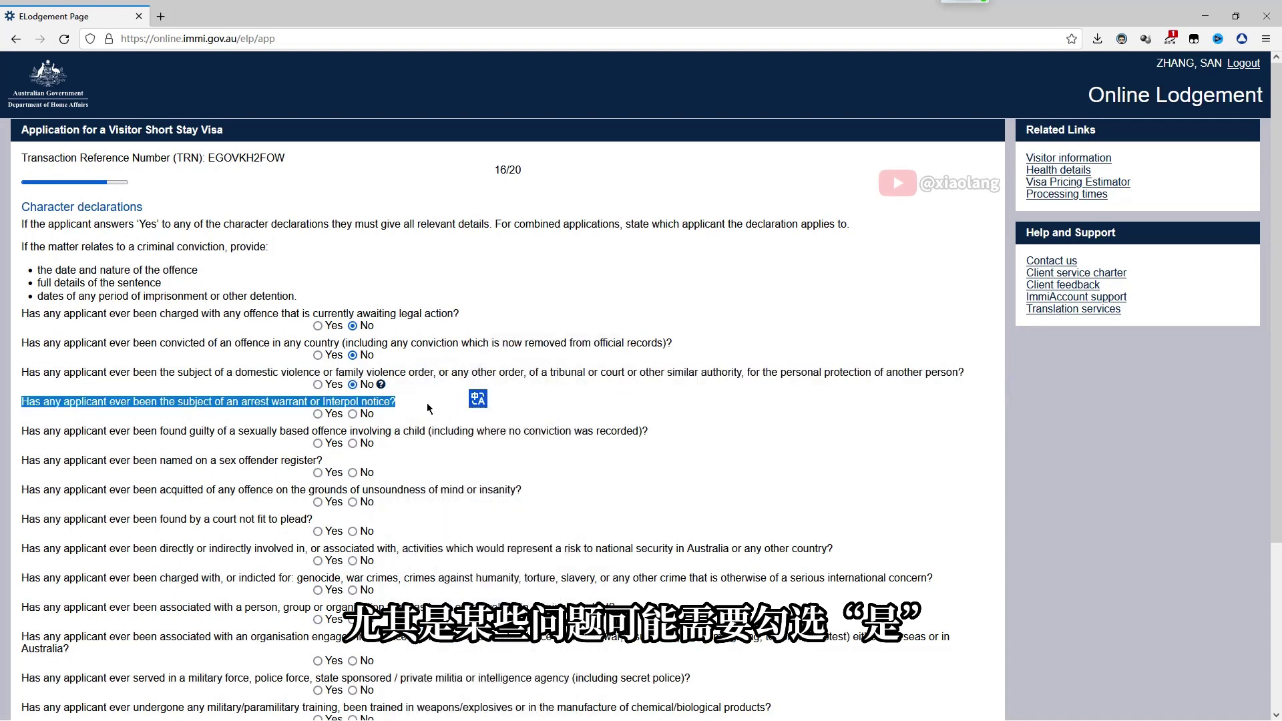
pyautogui.click(479, 399)
pyautogui.click(353, 413)
pyautogui.moveTo(22, 430); pyautogui.dragTo(647, 431)
pyautogui.click(685, 427)
pyautogui.click(680, 453)
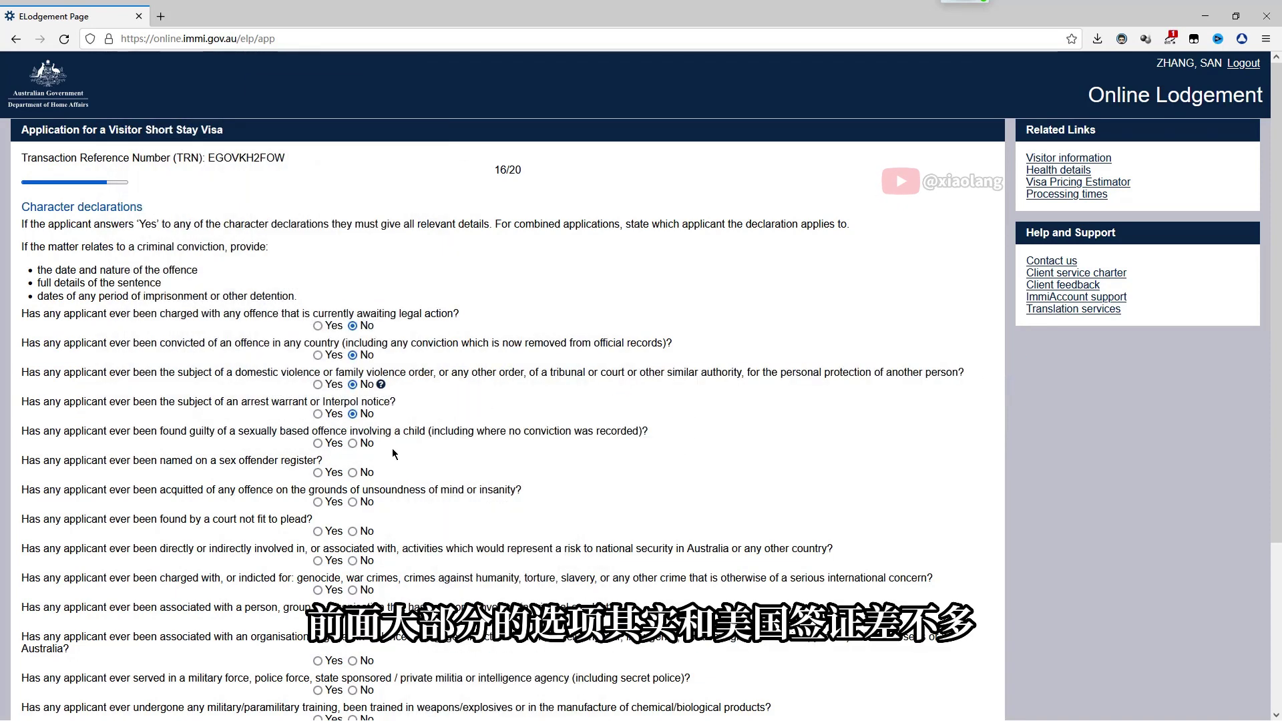
pyautogui.click(353, 443)
pyautogui.moveTo(22, 460); pyautogui.dragTo(323, 460)
pyautogui.click(394, 458)
pyautogui.click(454, 472)
pyautogui.click(352, 473)
pyautogui.moveTo(22, 490); pyautogui.dragTo(522, 489)
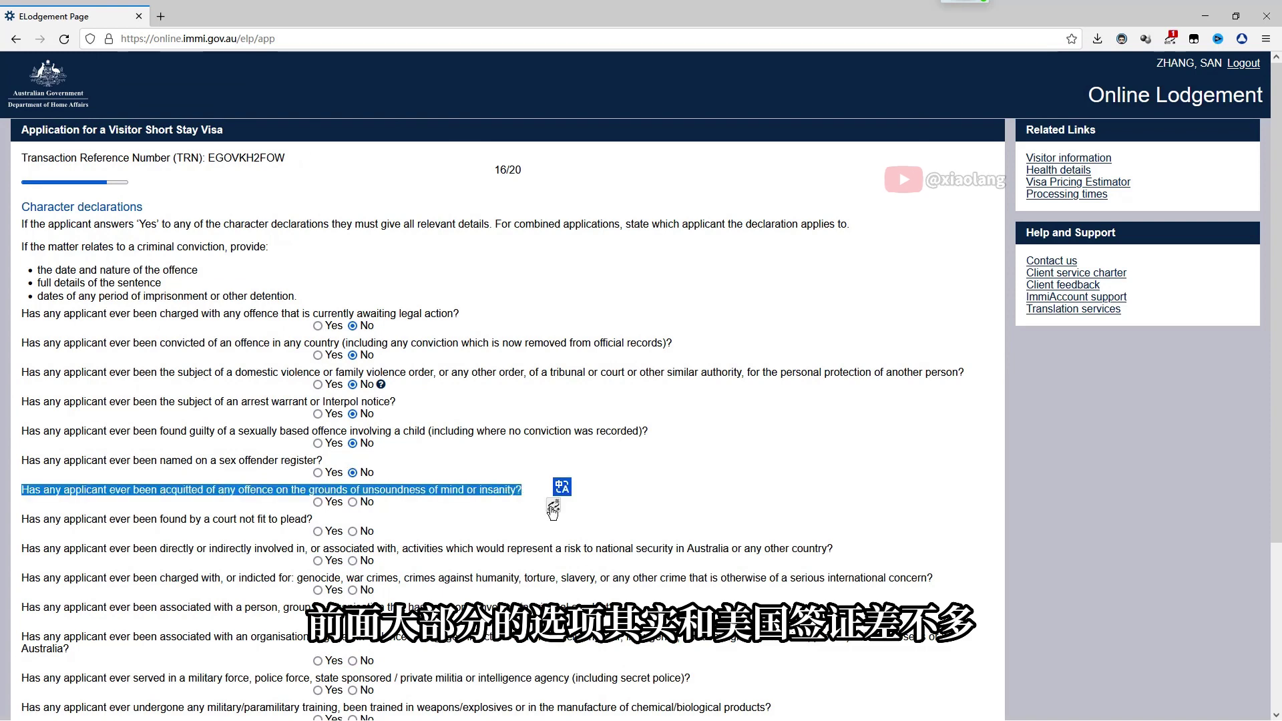
pyautogui.click(561, 487)
pyautogui.click(454, 502)
pyautogui.click(352, 501)
pyautogui.moveTo(22, 519); pyautogui.dragTo(377, 534)
pyautogui.click(353, 531)
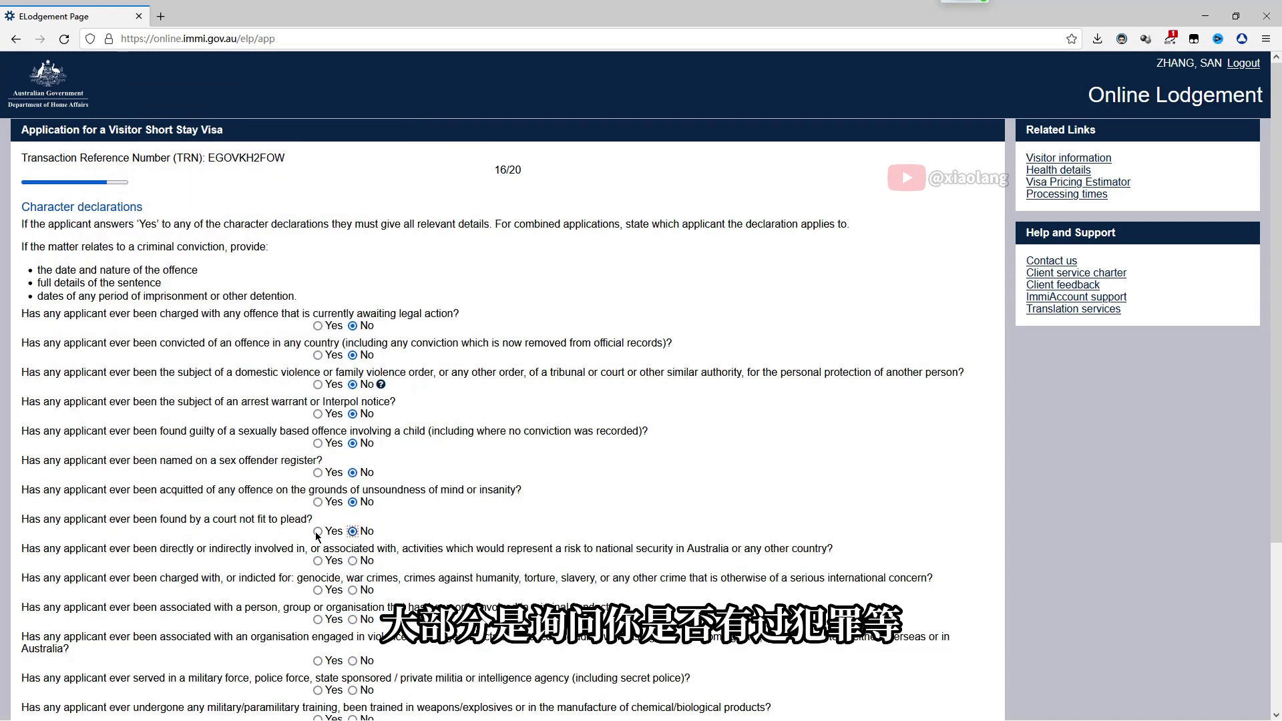
pyautogui.moveTo(22, 549); pyautogui.dragTo(892, 548)
pyautogui.click(900, 533)
pyautogui.click(353, 561)
# Answer No to the war crimes, criminal association and violent organisation questions
pyautogui.scroll(-3, 399, 541)
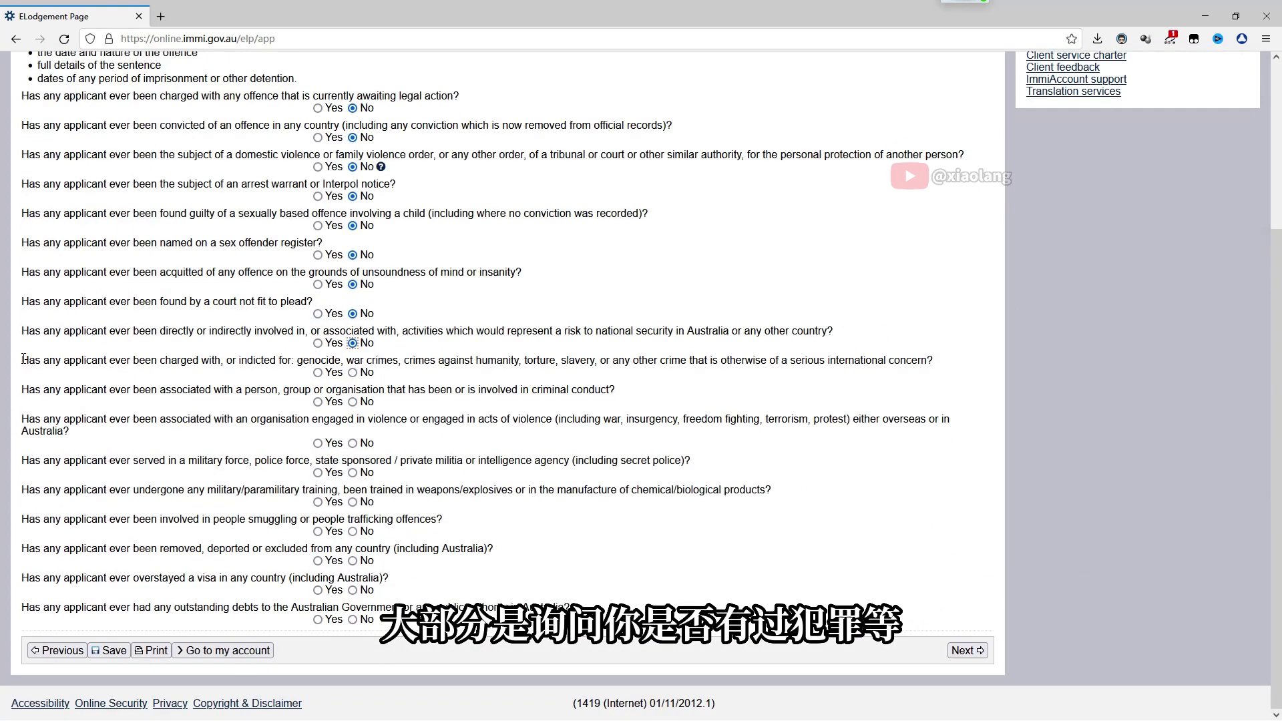
pyautogui.moveTo(22, 359); pyautogui.dragTo(933, 360)
pyautogui.click(948, 351)
pyautogui.click(454, 372)
pyautogui.click(352, 372)
pyautogui.moveTo(22, 390); pyautogui.dragTo(680, 397)
pyautogui.click(696, 386)
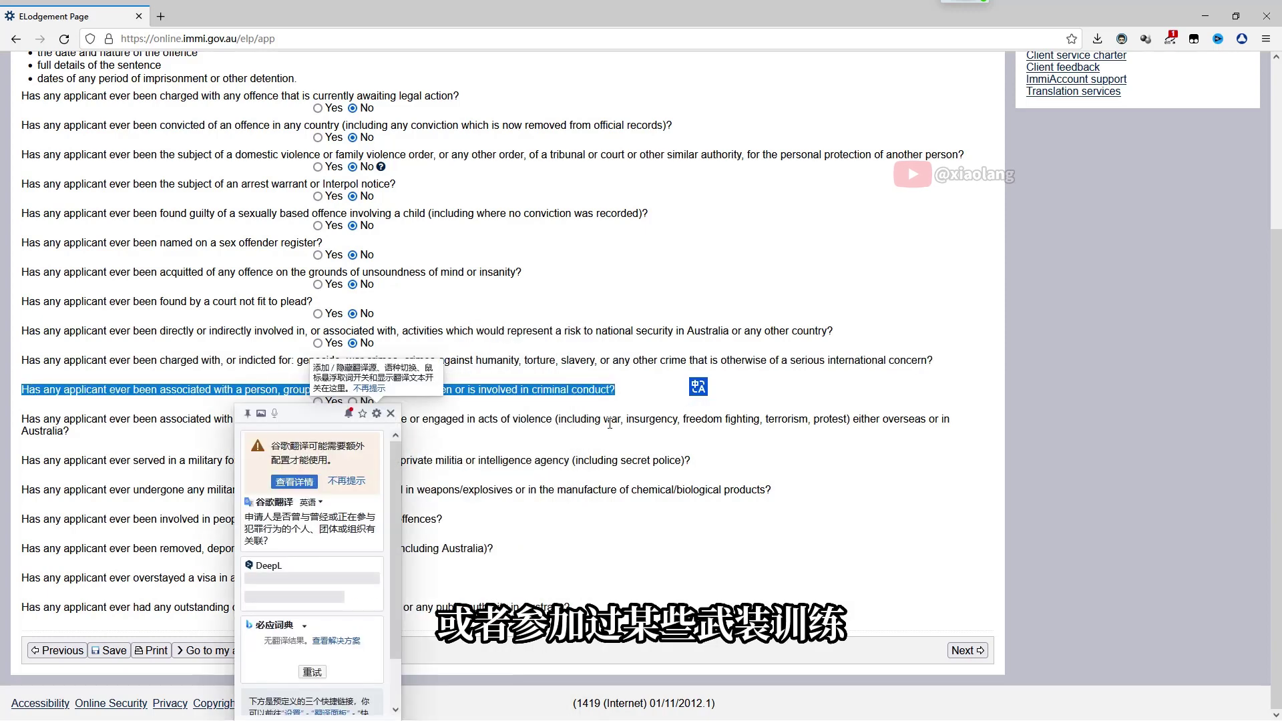
pyautogui.click(454, 401)
pyautogui.click(353, 401)
pyautogui.press('Tab')
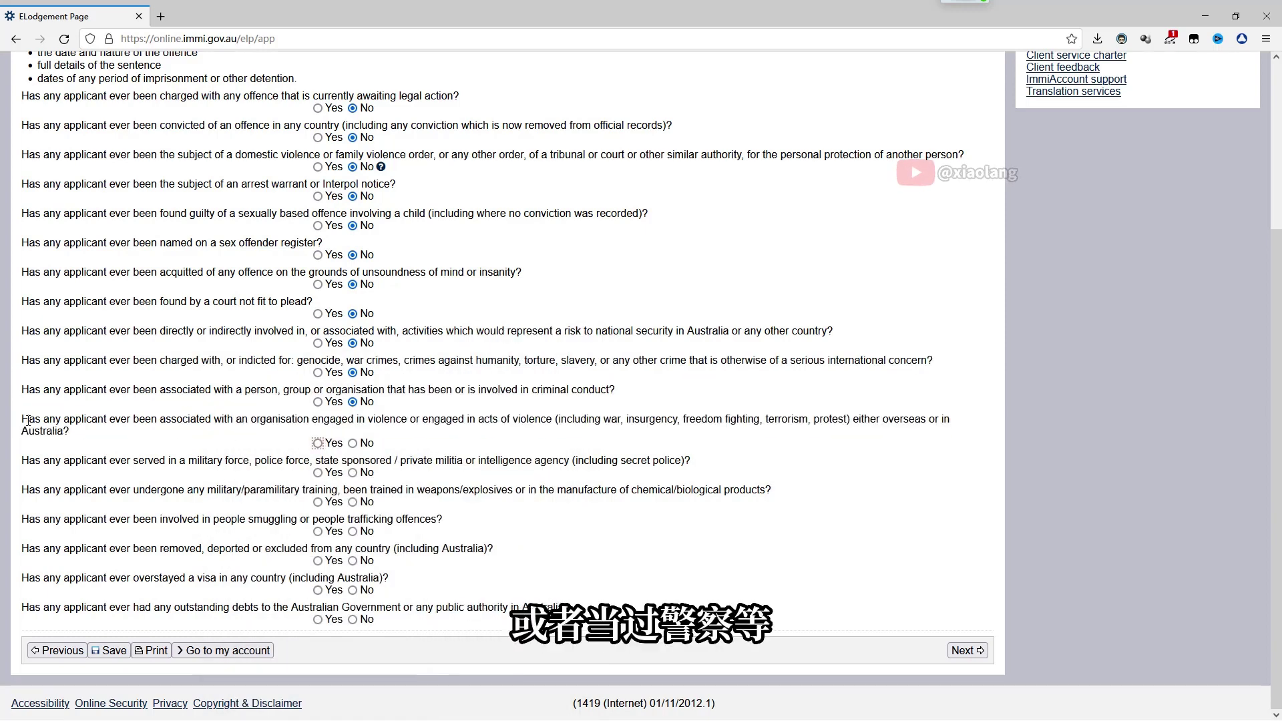
pyautogui.tripleClick(73, 432)
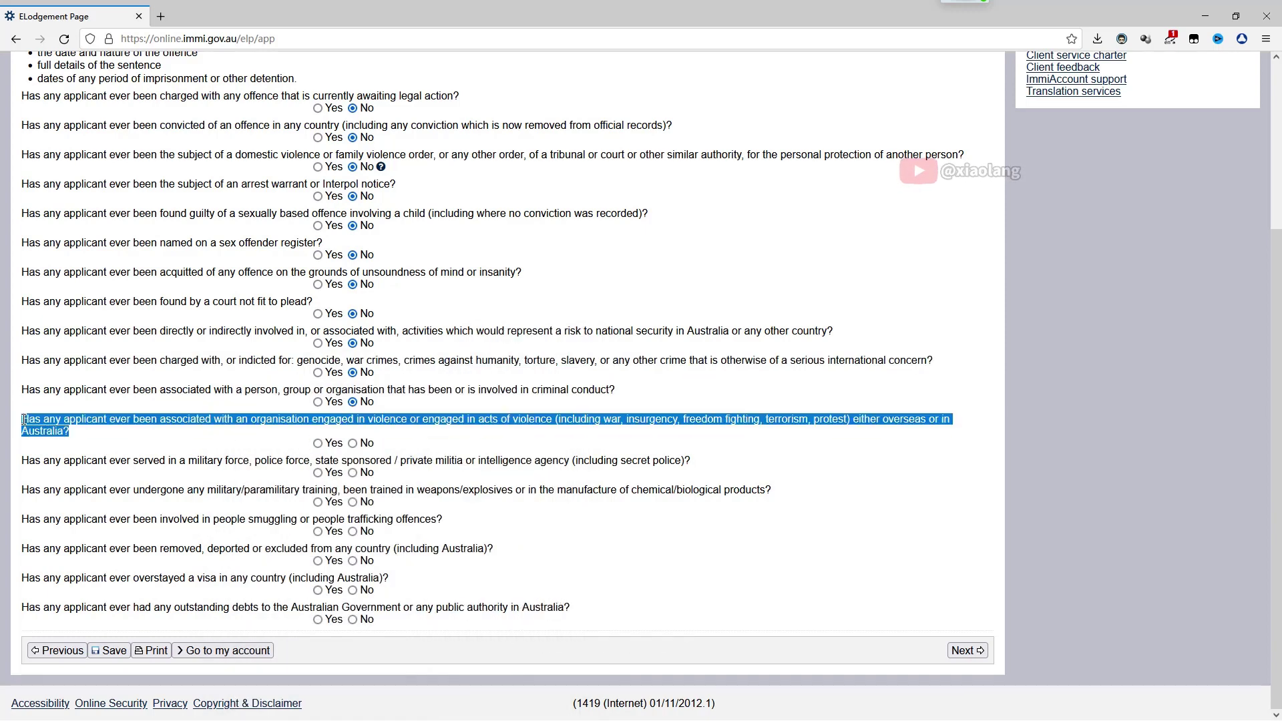
pyautogui.moveTo(22, 419)
pyautogui.mouseDown()
pyautogui.moveTo(932, 420)
pyautogui.moveTo(30, 420)
pyautogui.mouseUp()
pyautogui.click(932, 419)
pyautogui.click(30, 419)
pyautogui.moveTo(247, 421); pyautogui.dragTo(319, 421)
pyautogui.click(323, 421)
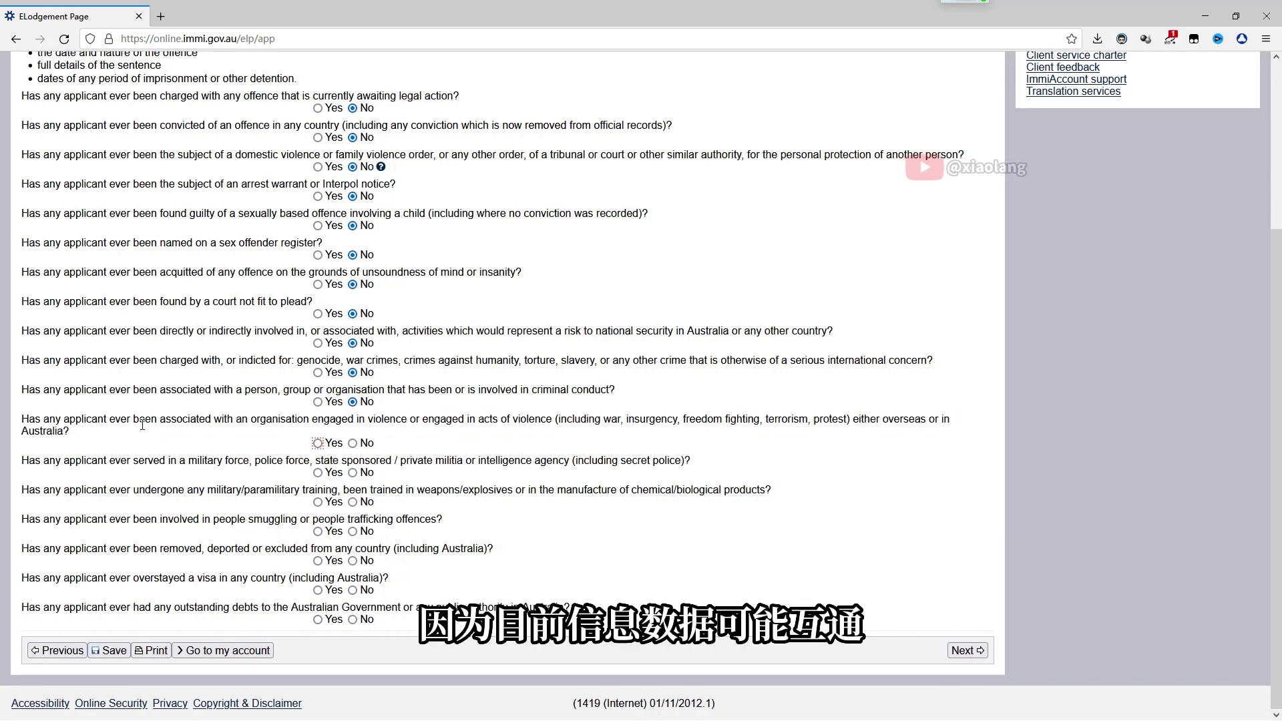
pyautogui.click(353, 442)
# Answer No to military service, training, people smuggling, deportation and overstay questions, then go to Visa history
pyautogui.moveTo(26, 460); pyautogui.dragTo(313, 461)
pyautogui.click(352, 472)
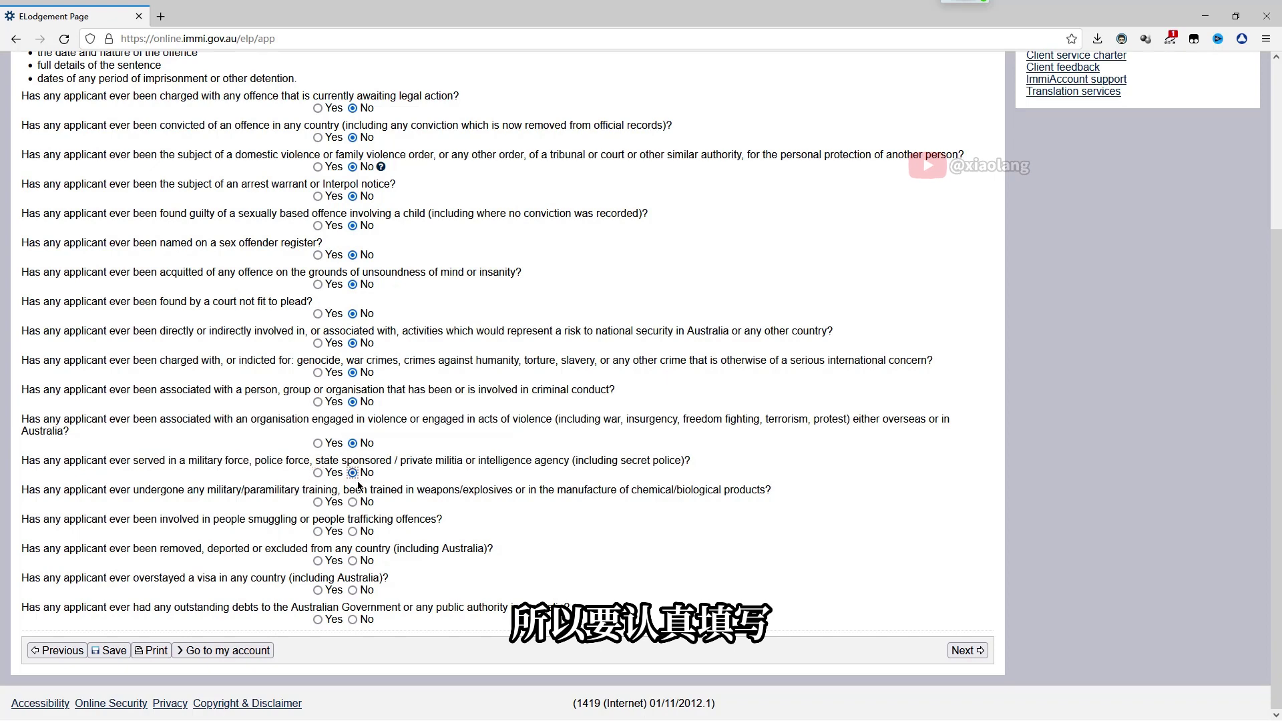
pyautogui.click(353, 502)
pyautogui.click(353, 531)
pyautogui.moveTo(437, 520); pyautogui.dragTo(249, 519)
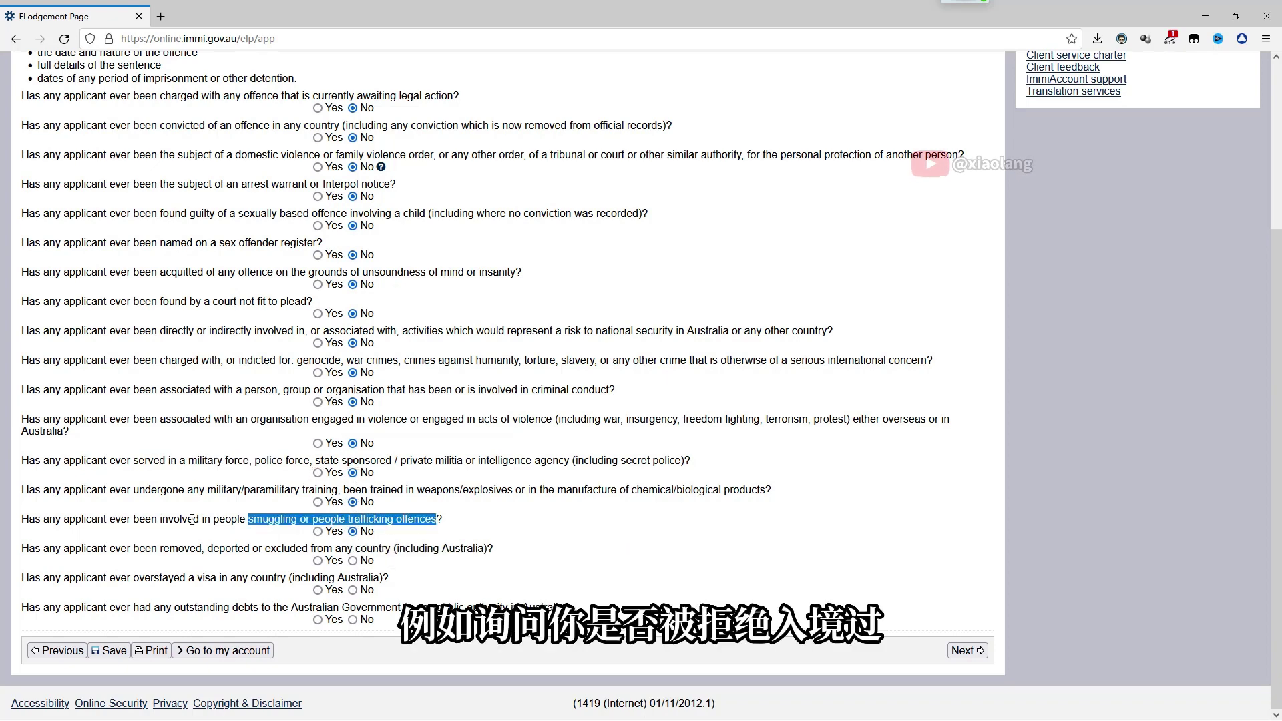
pyautogui.click(353, 531)
pyautogui.click(352, 560)
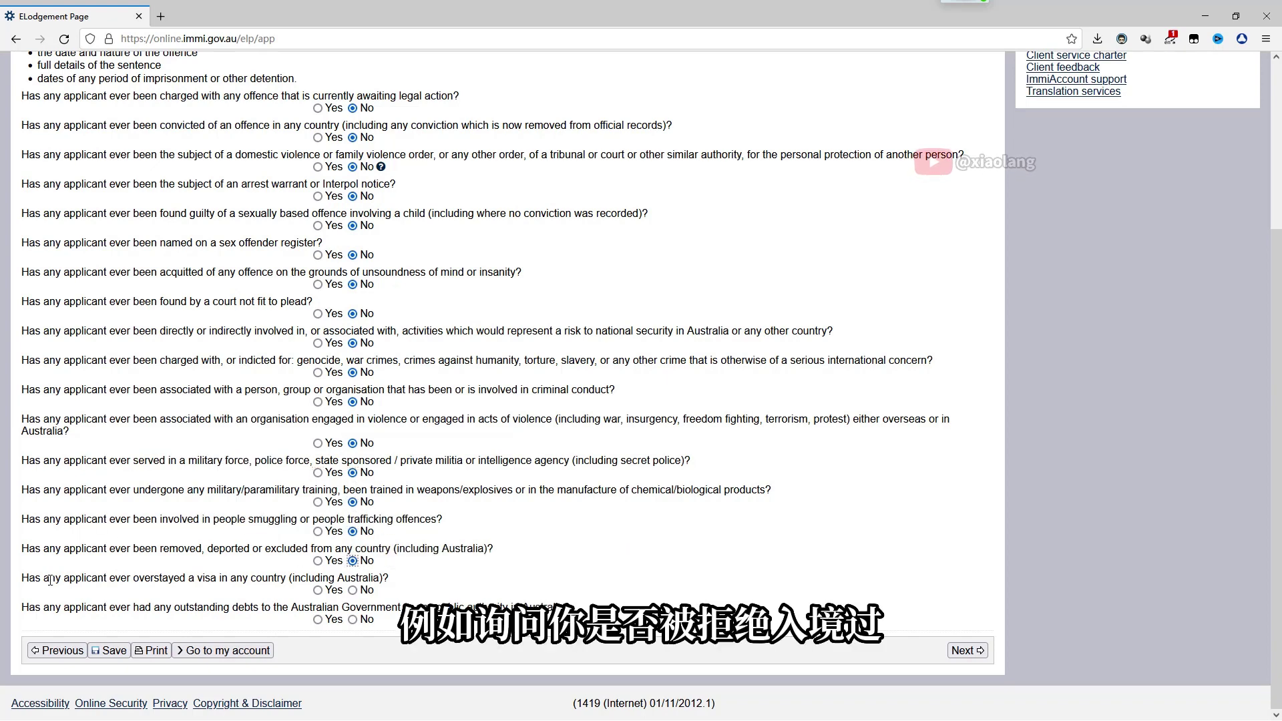
pyautogui.click(353, 589)
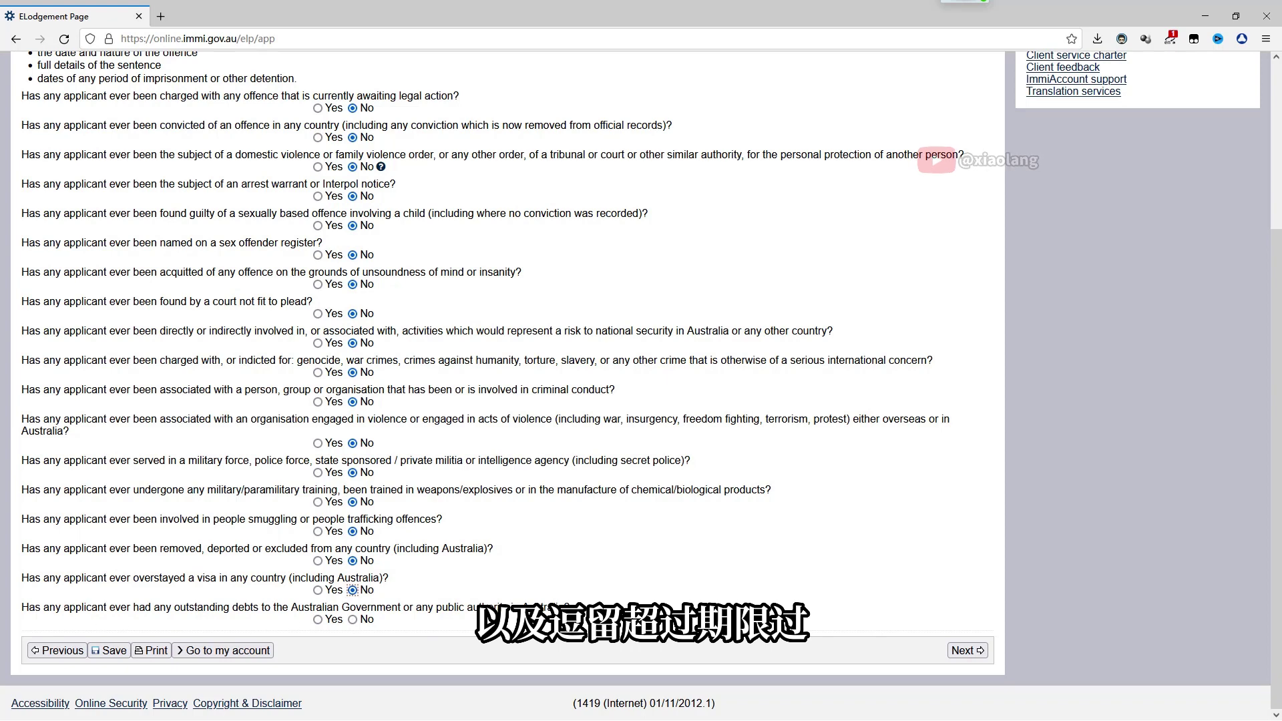
pyautogui.tripleClick(479, 609)
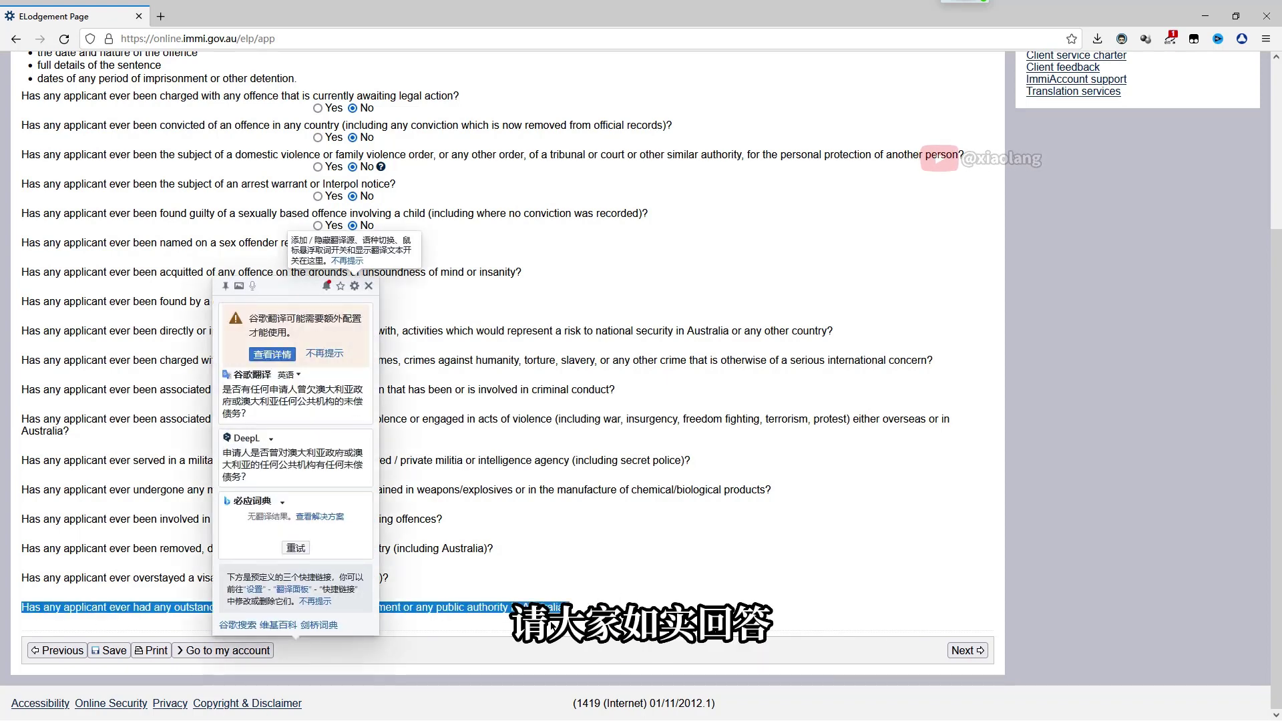
pyautogui.click(968, 650)
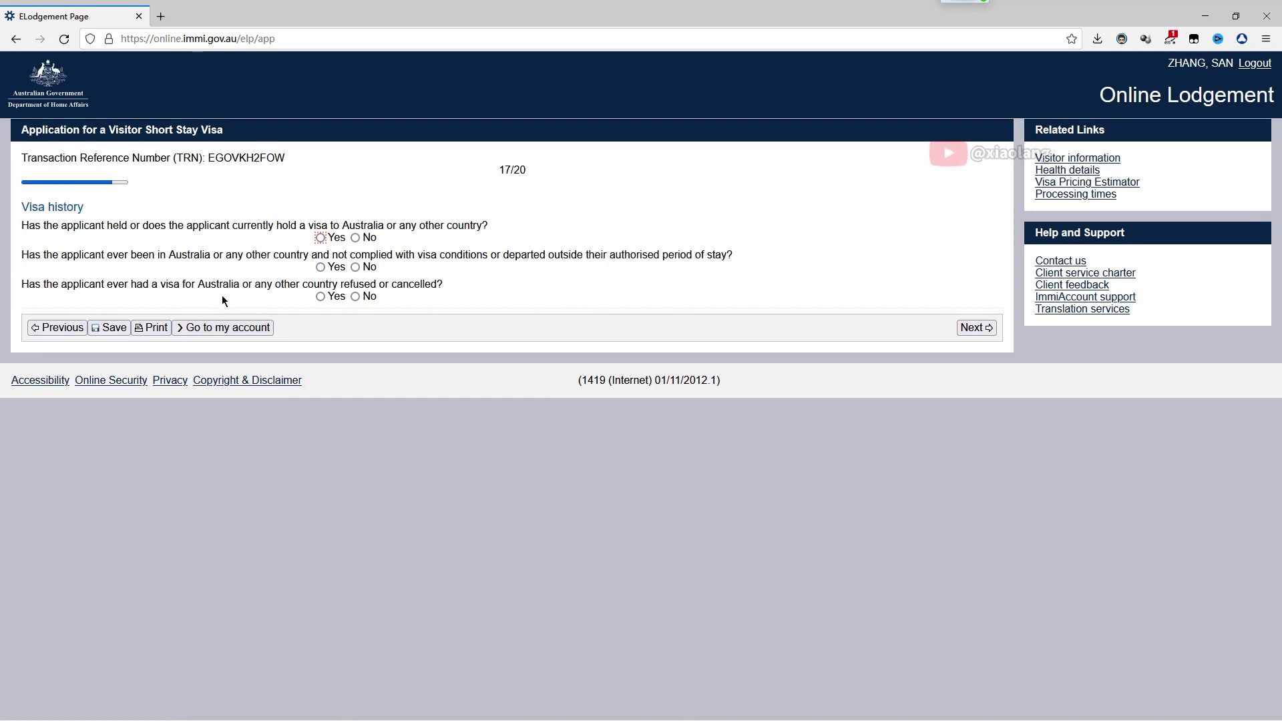
# Answer Yes to holding other visas and list US VISA, CANADA VISA and UK VISA
pyautogui.click(321, 238)
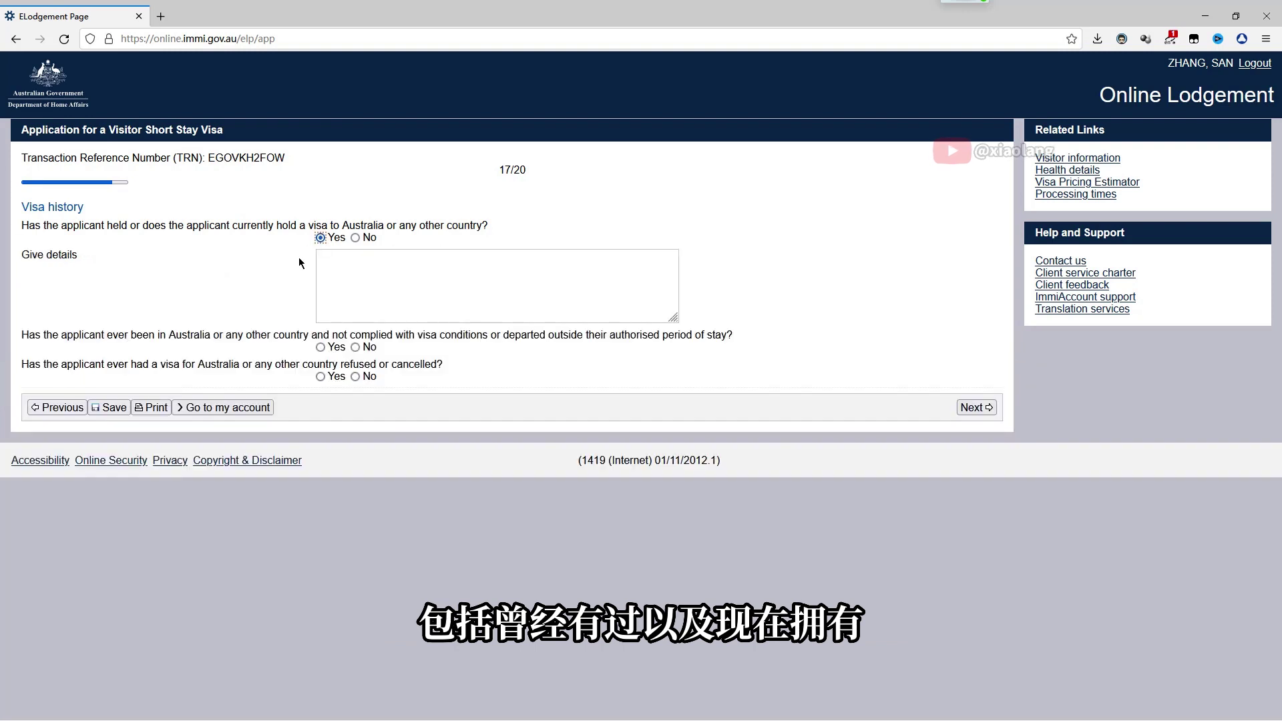
pyautogui.click(339, 280)
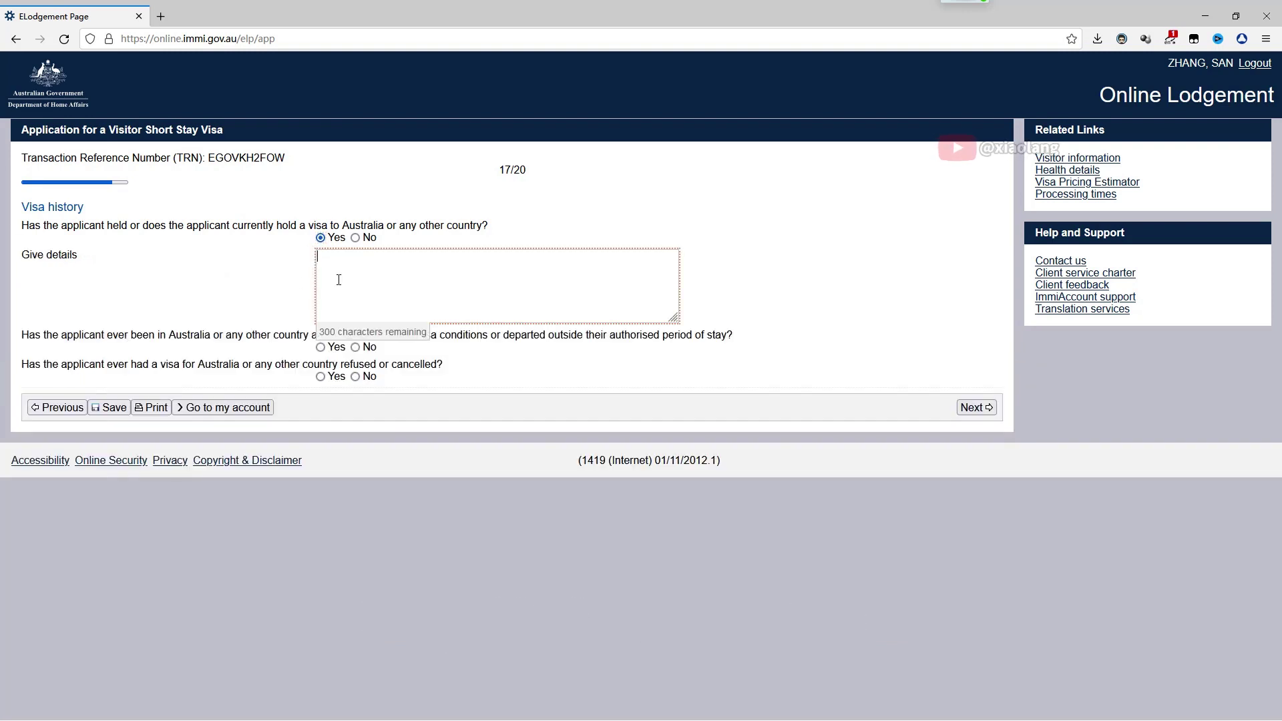
pyautogui.write('US VISA')
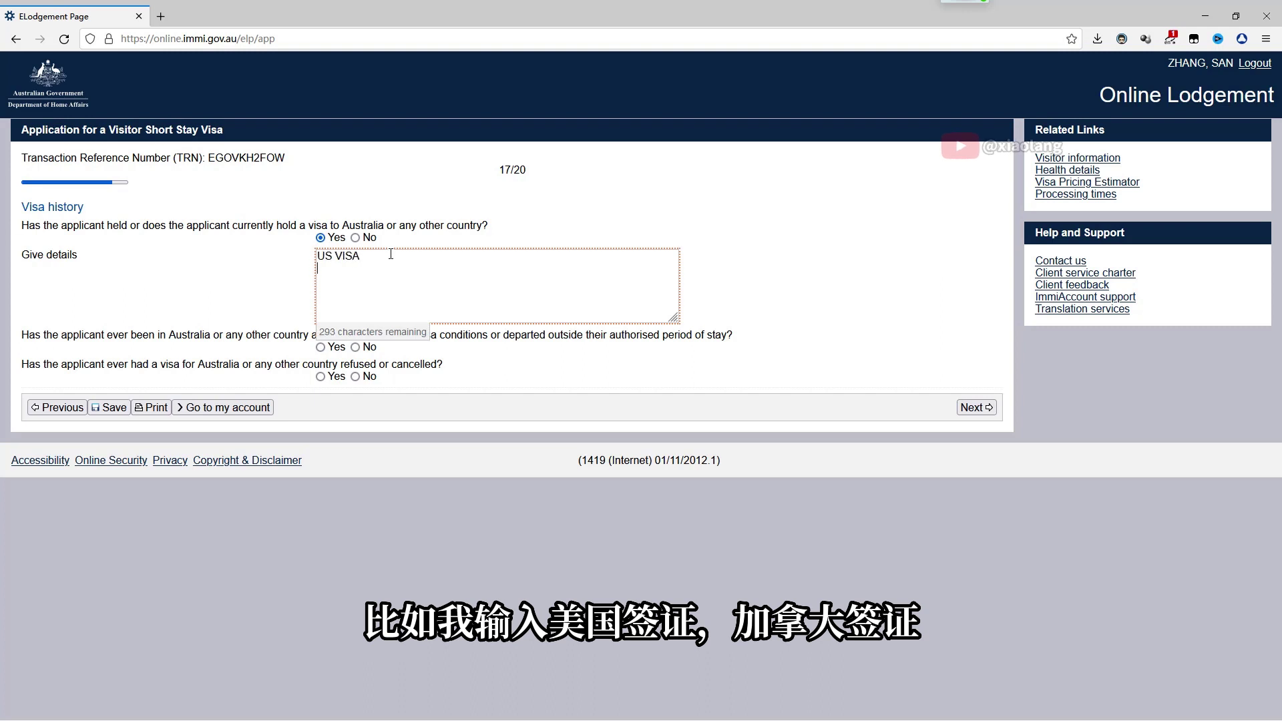
pyautogui.press('Return')
pyautogui.write('CANADA VISA')
pyautogui.press('Return')
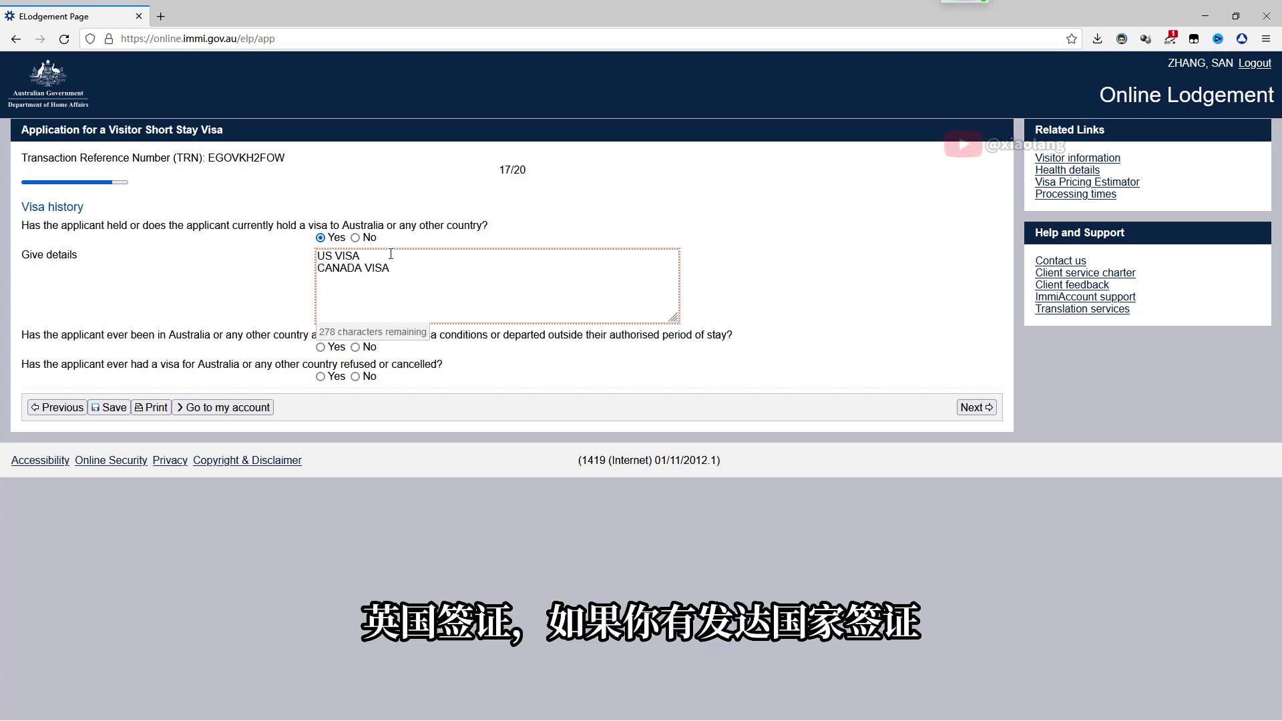
pyautogui.write('UK VISA')
pyautogui.click(233, 282)
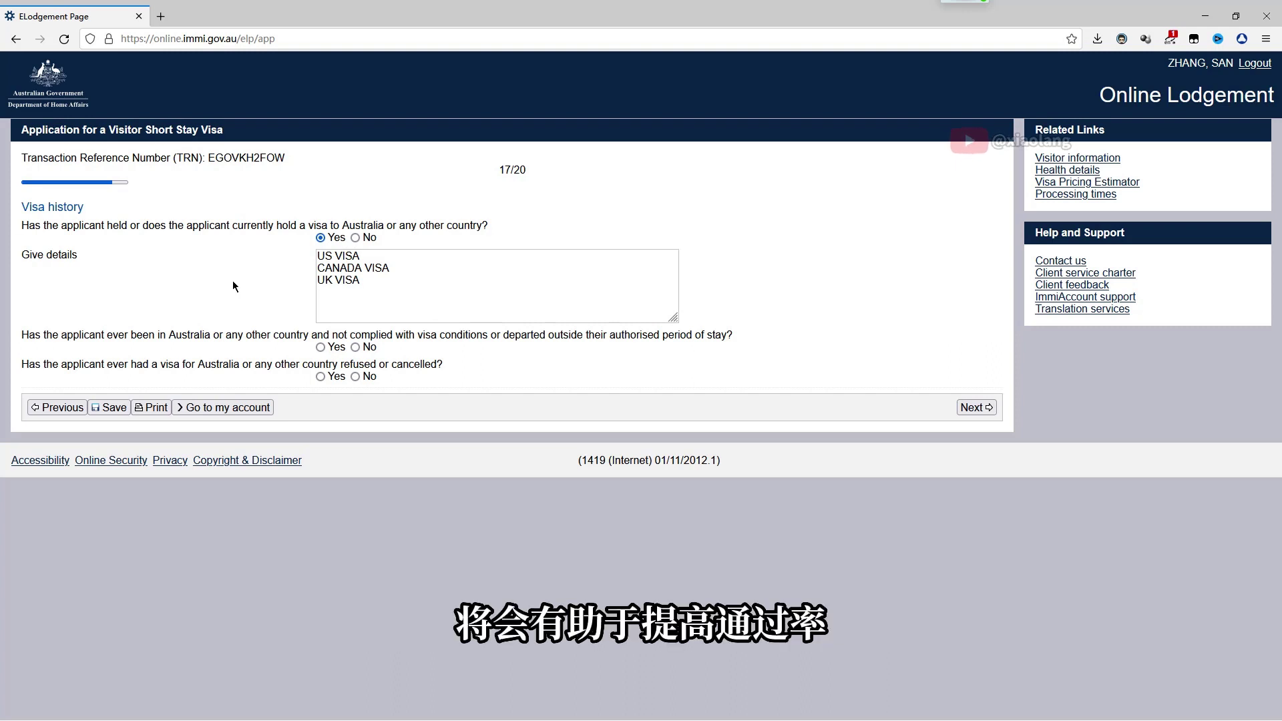
# Answer No to the visa-conditions breach question and the refused-or-cancelled visa question
pyautogui.moveTo(738, 336); pyautogui.dragTo(22, 338)
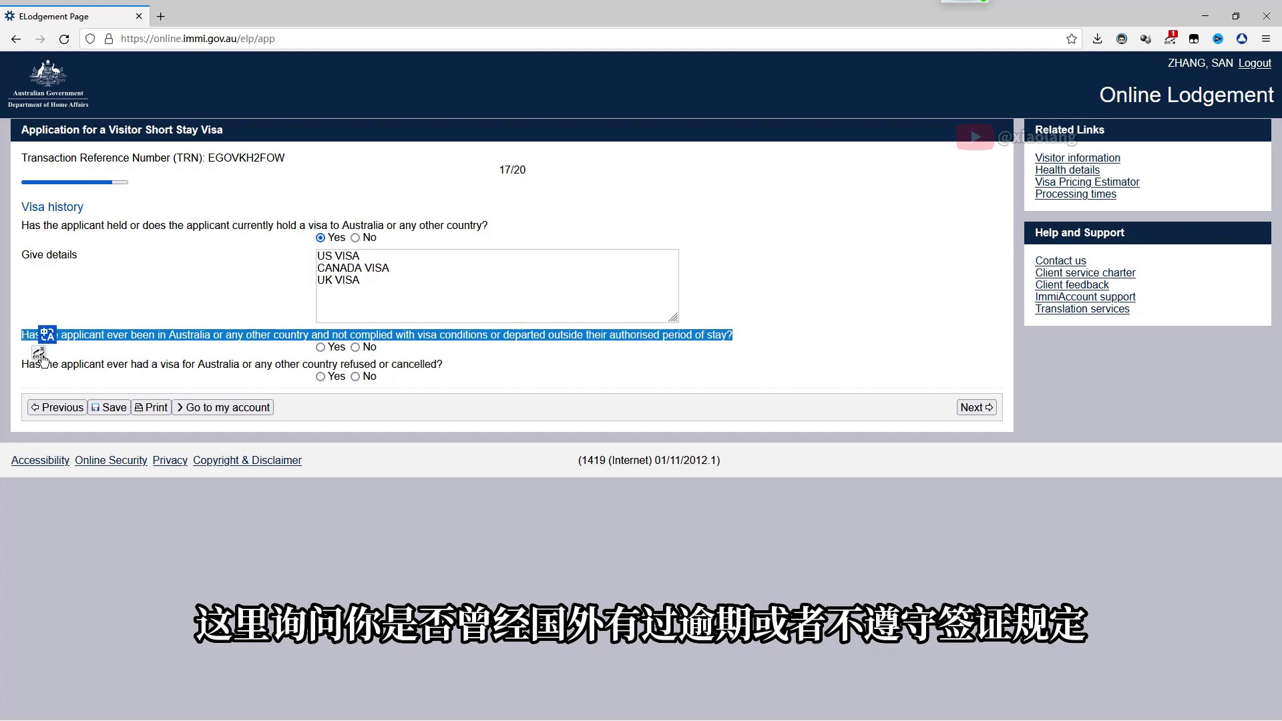
pyautogui.click(47, 335)
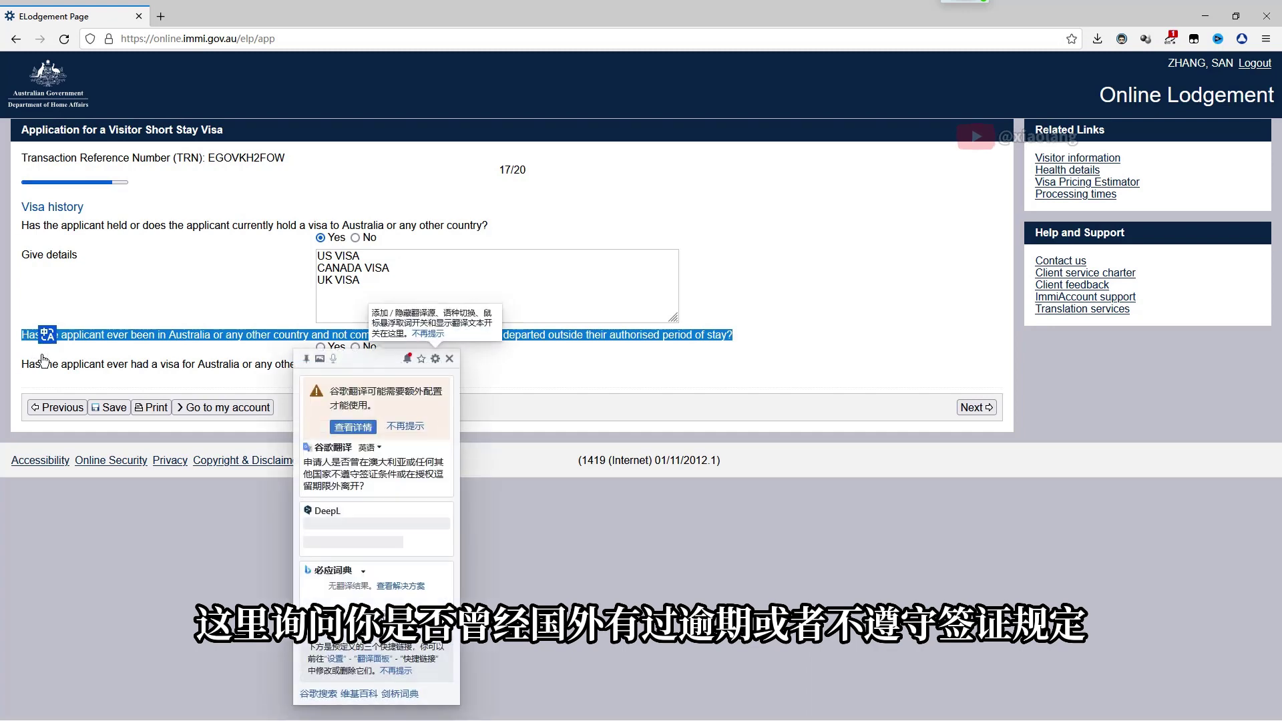
pyautogui.click(246, 534)
pyautogui.click(356, 347)
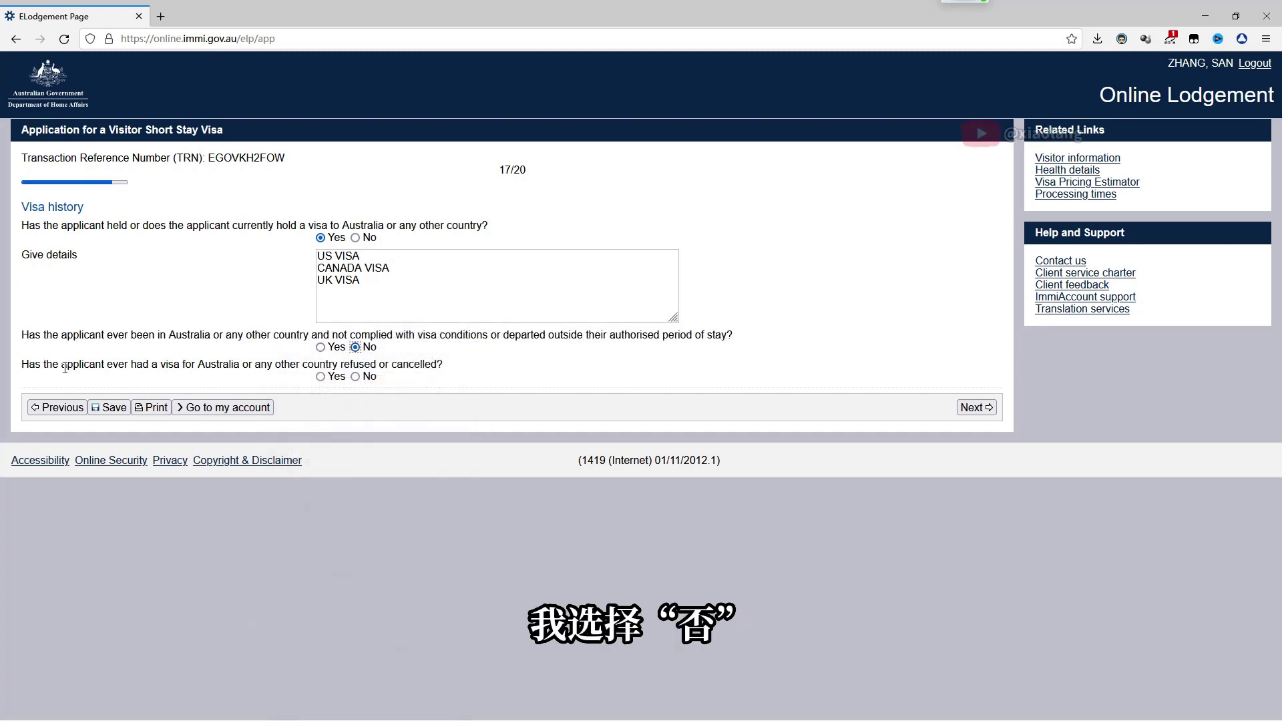
pyautogui.moveTo(23, 364); pyautogui.dragTo(452, 368)
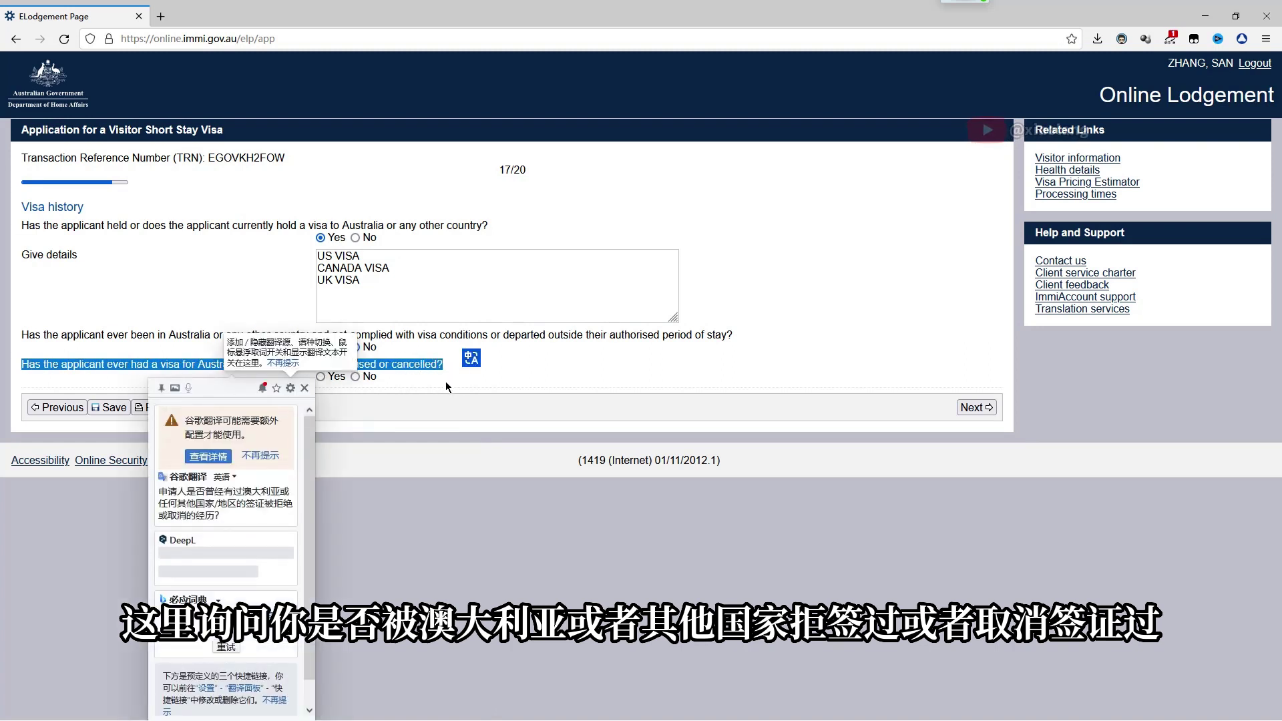
pyautogui.click(442, 383)
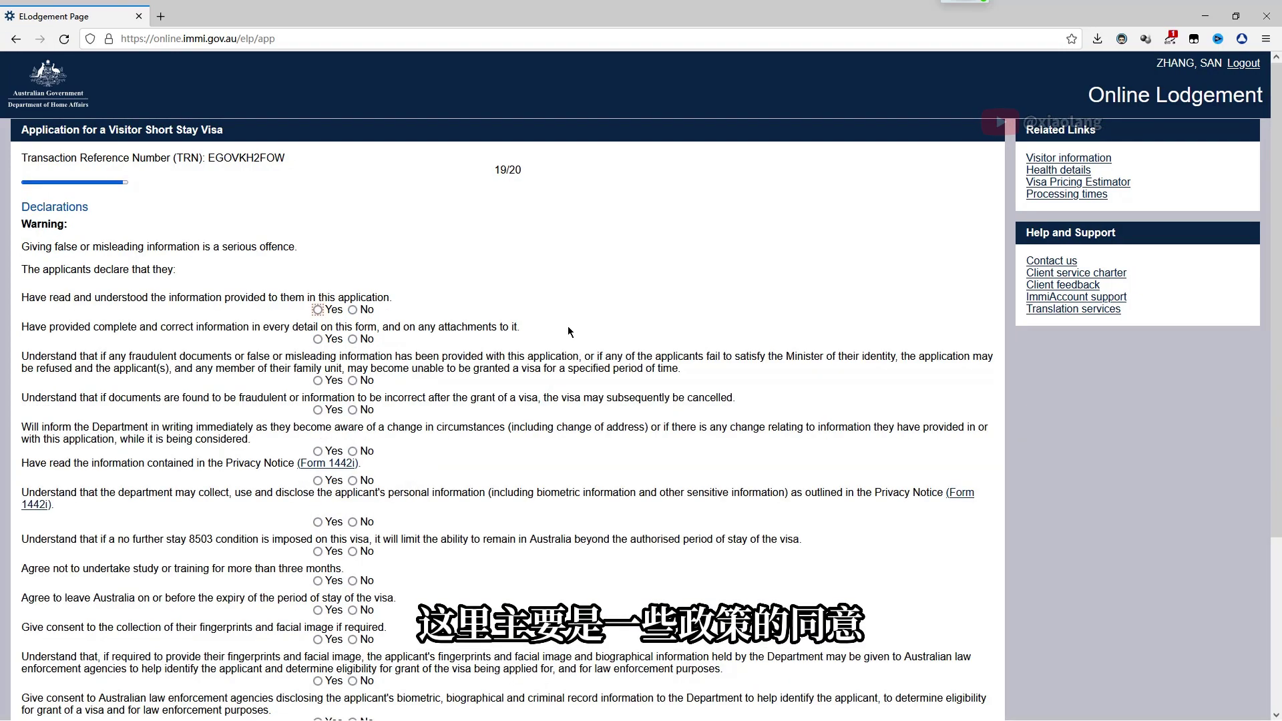
# Show the declarations page in Chinese and answer 是的 to the first six declarations
pyautogui.scroll(-2, 568, 332)
pyautogui.rightClick(264, 253)
pyautogui.click(272, 368)
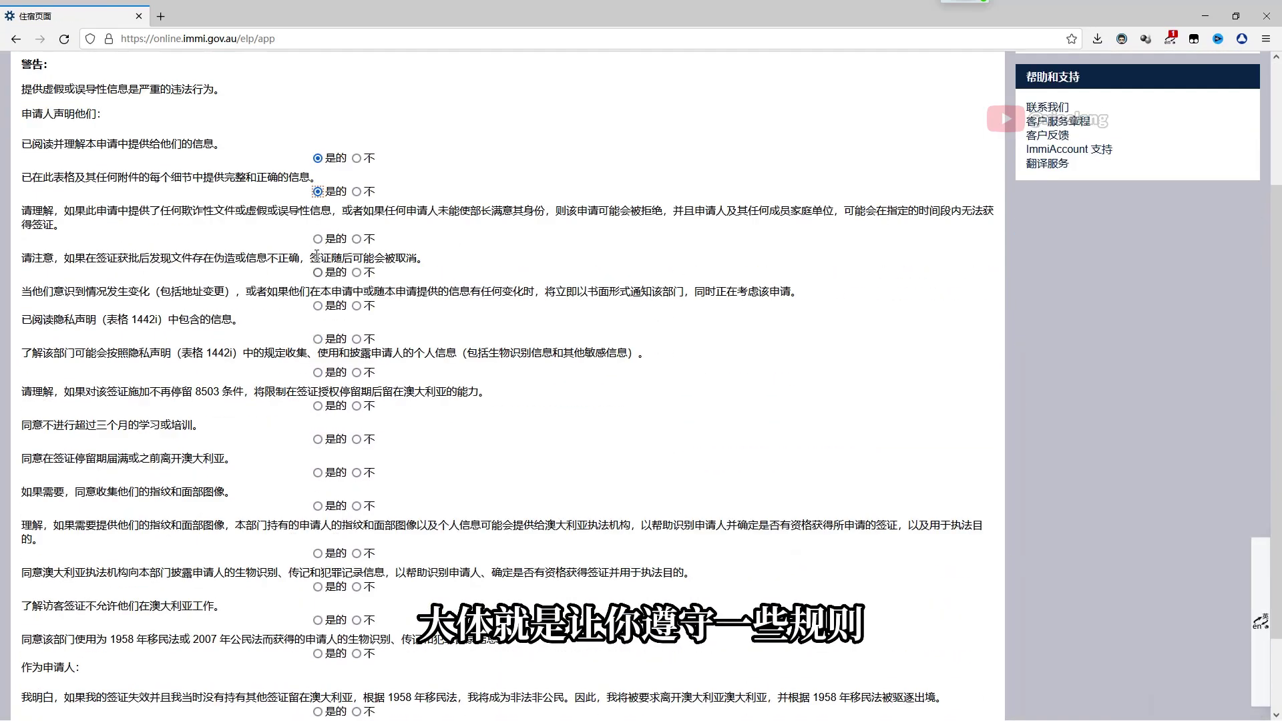
pyautogui.click(318, 238)
pyautogui.click(318, 272)
pyautogui.scroll(-2, 318, 287)
pyautogui.click(318, 221)
pyautogui.click(317, 255)
pyautogui.click(318, 288)
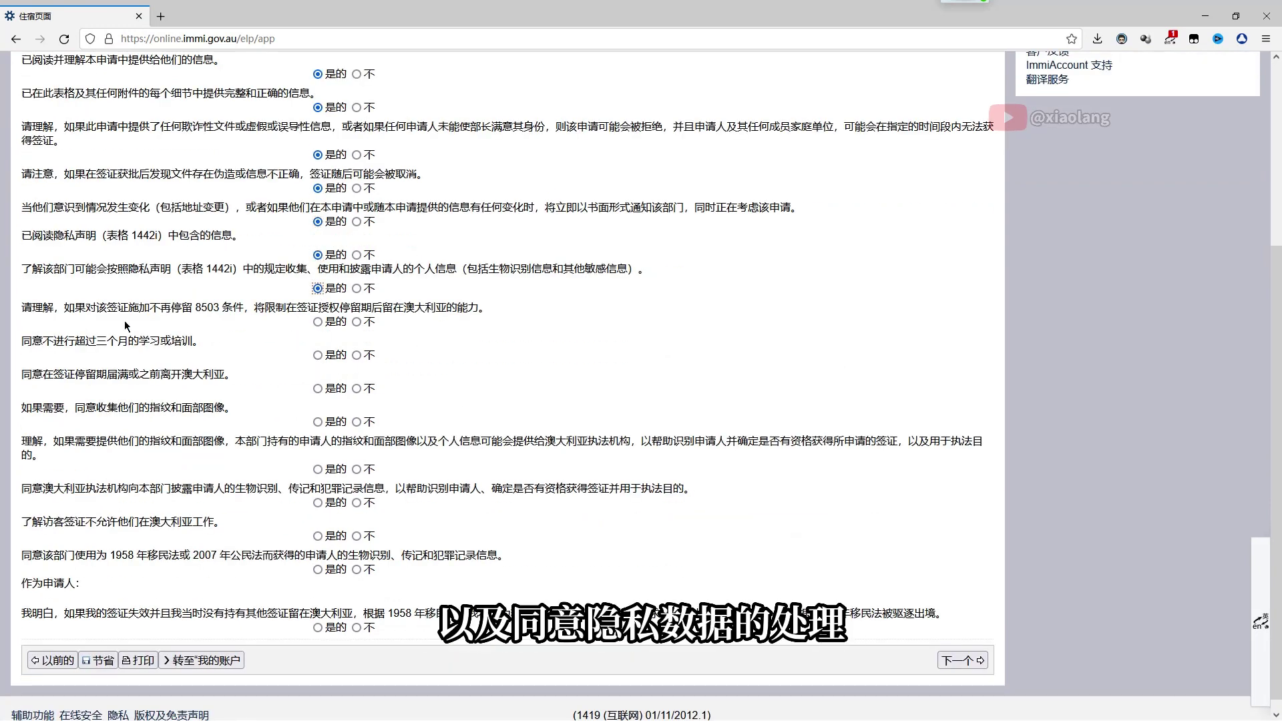
pyautogui.click(318, 322)
pyautogui.scroll(-1, 327, 362)
# Agree to the condition 8503, study limit, departure, biometrics, no-work and final declarations
pyautogui.click(318, 342)
pyautogui.click(318, 375)
pyautogui.click(318, 409)
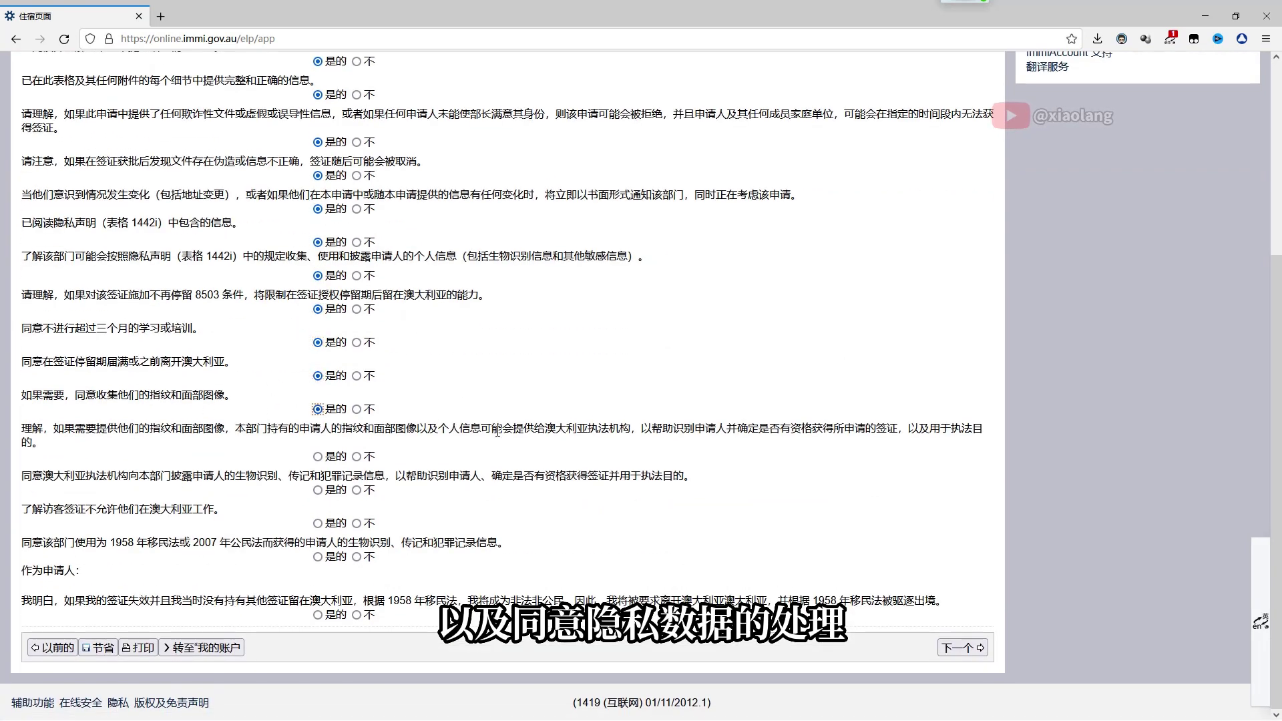
pyautogui.click(317, 456)
pyautogui.click(318, 490)
pyautogui.click(317, 557)
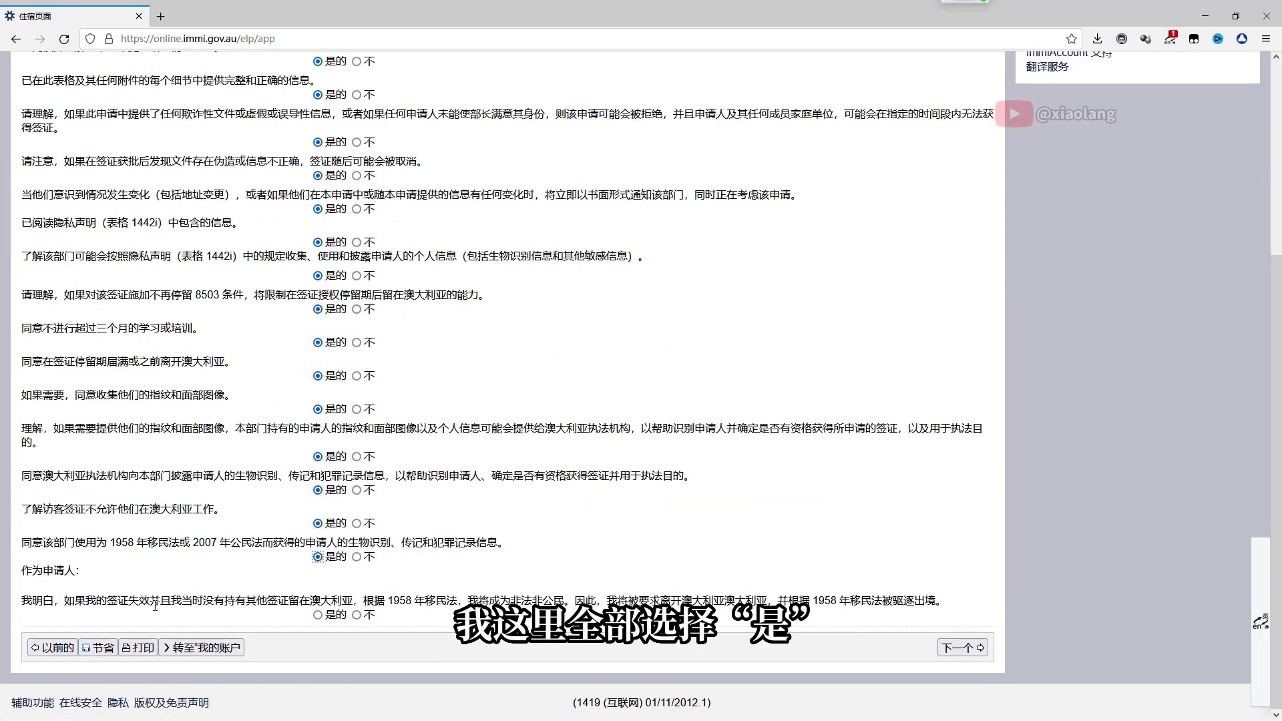
pyautogui.click(319, 615)
# Decline the paid Priority Consideration service and continue to the application review
pyautogui.click(962, 647)
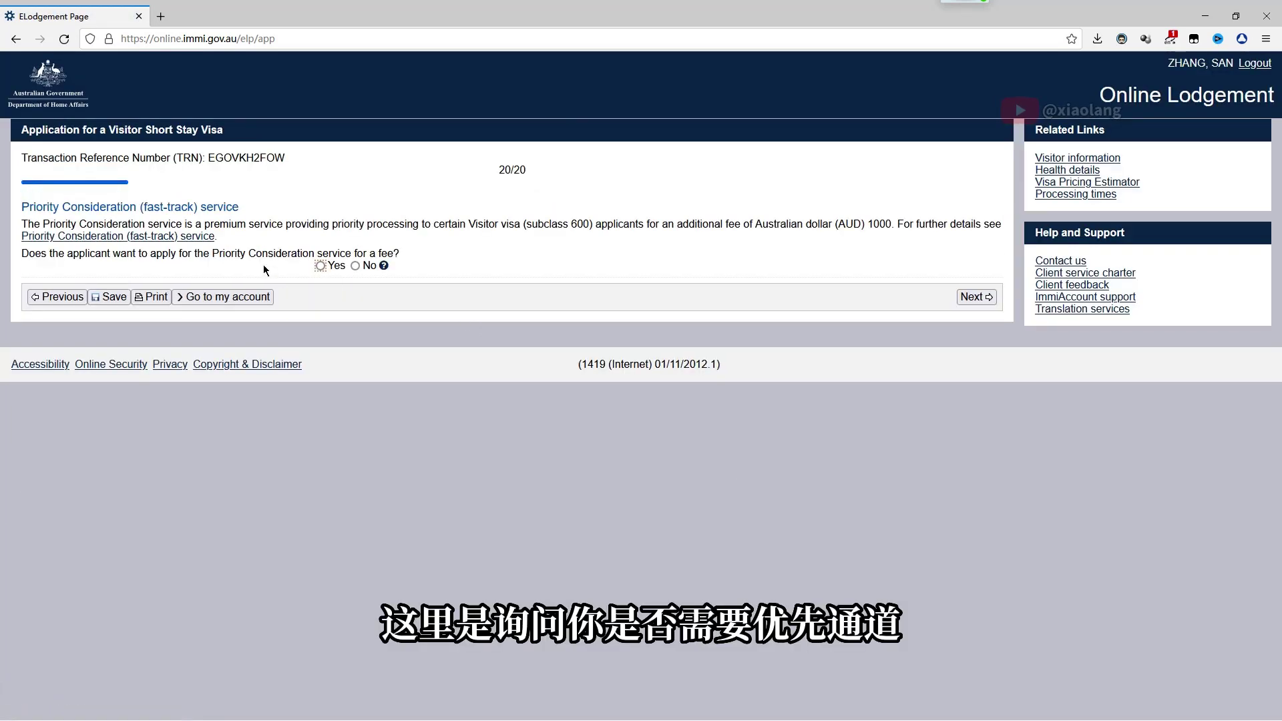
pyautogui.moveTo(23, 200); pyautogui.dragTo(433, 267)
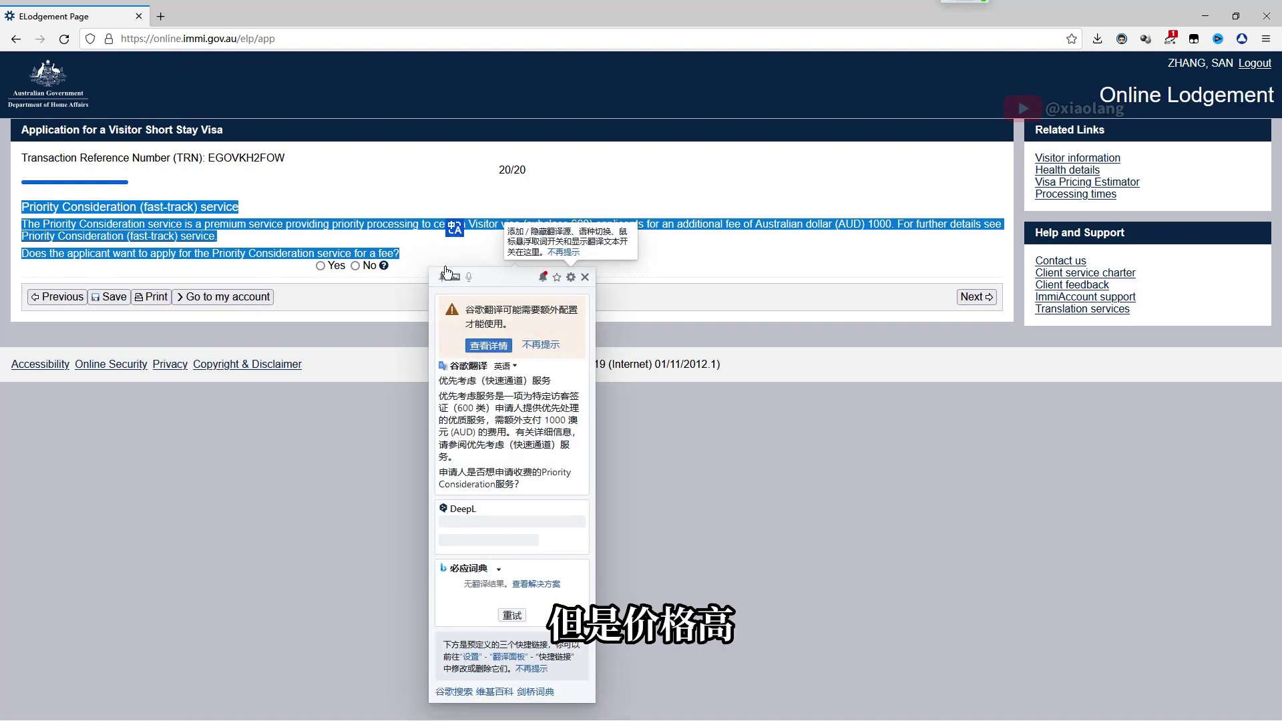
pyautogui.click(389, 473)
pyautogui.click(976, 297)
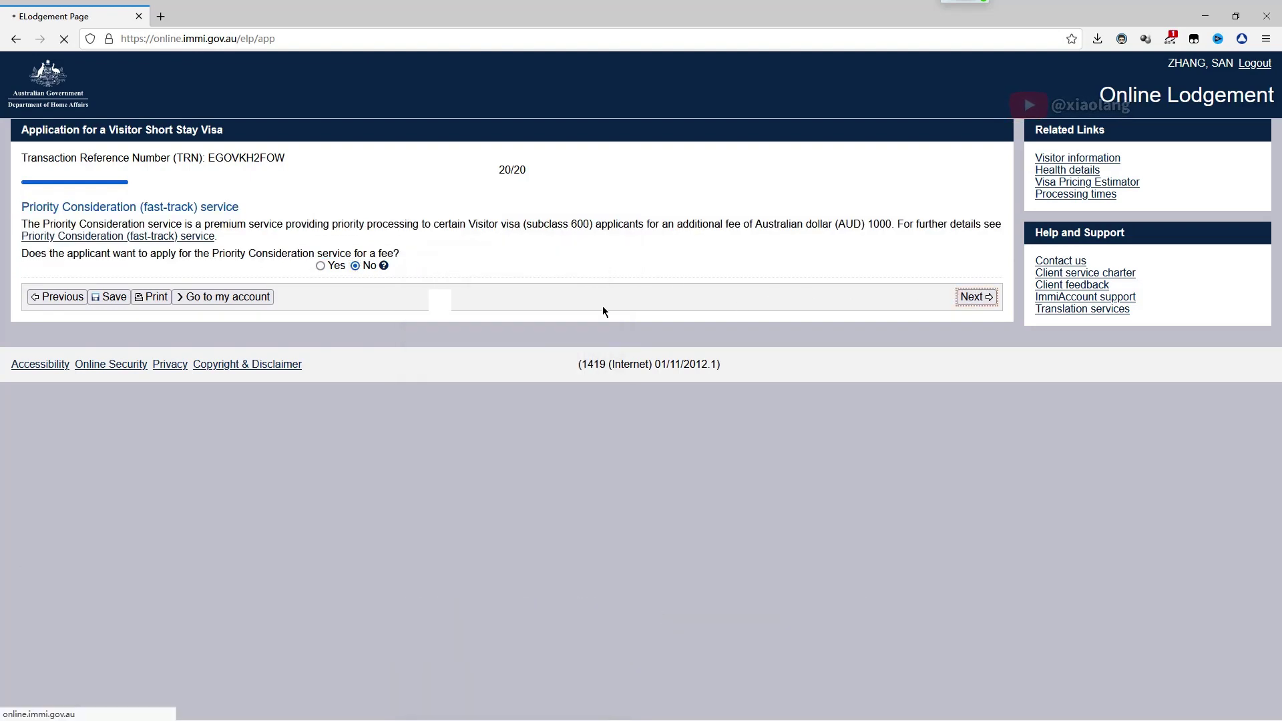
# Accept the review page and attach the passport-style photograph
pyautogui.scroll(-20, 502, 299)
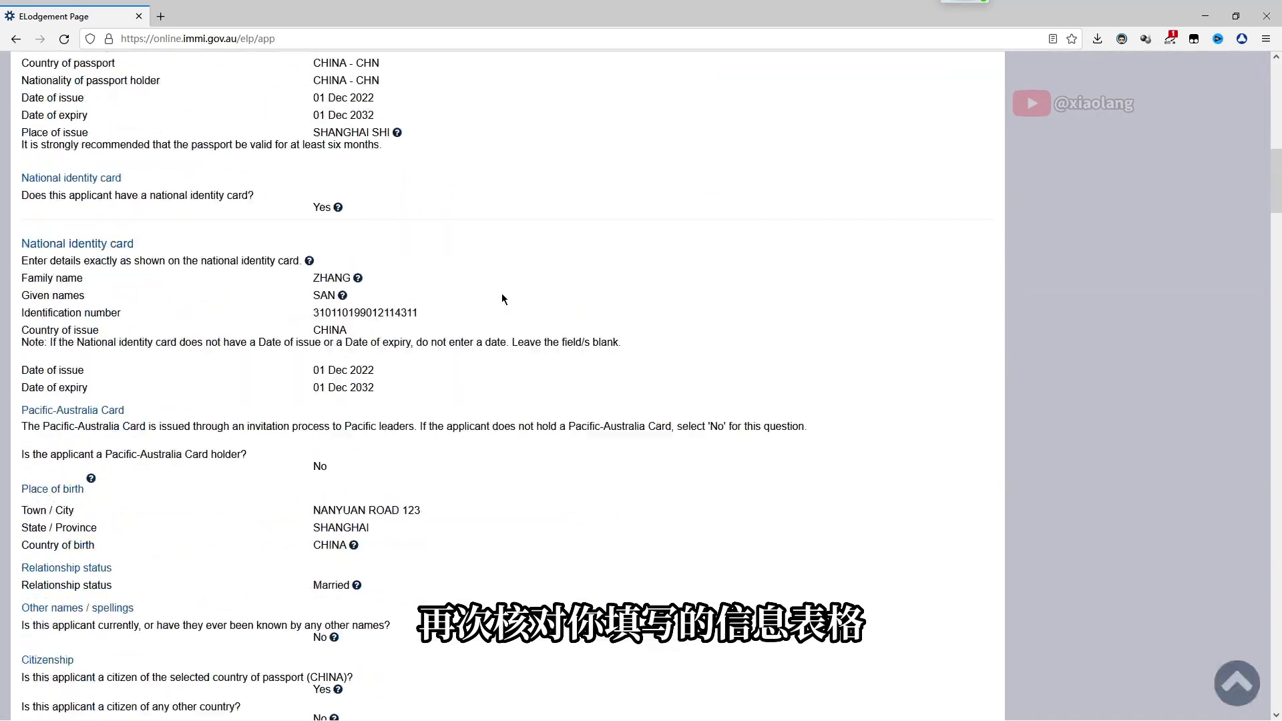
pyautogui.scroll(-20, 502, 298)
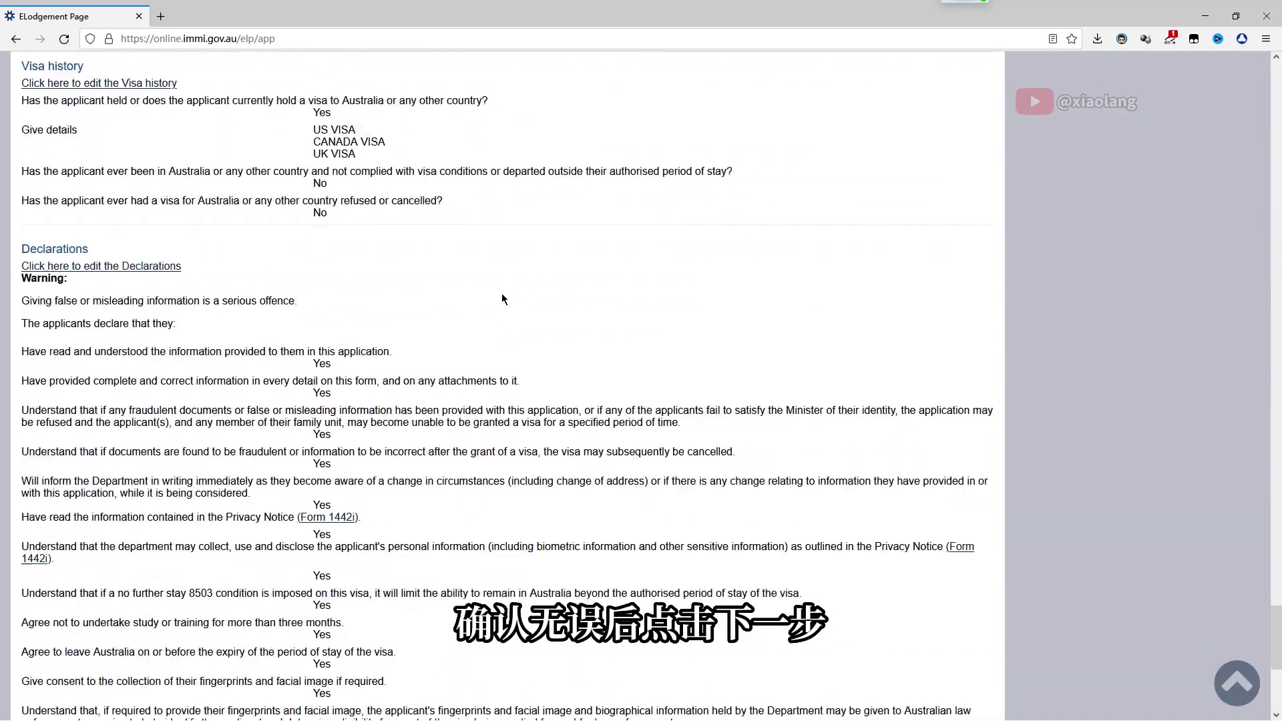
pyautogui.click(967, 650)
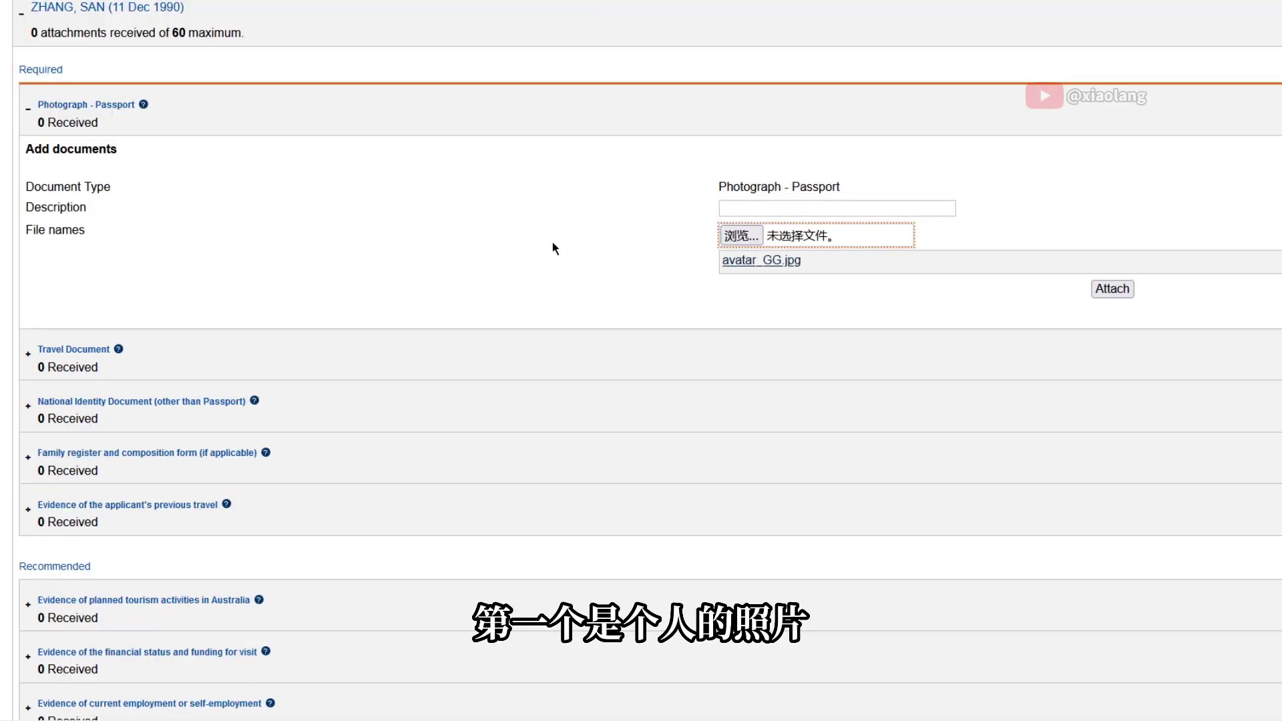
pyautogui.scroll(-2, 552, 249)
pyautogui.click(1108, 194)
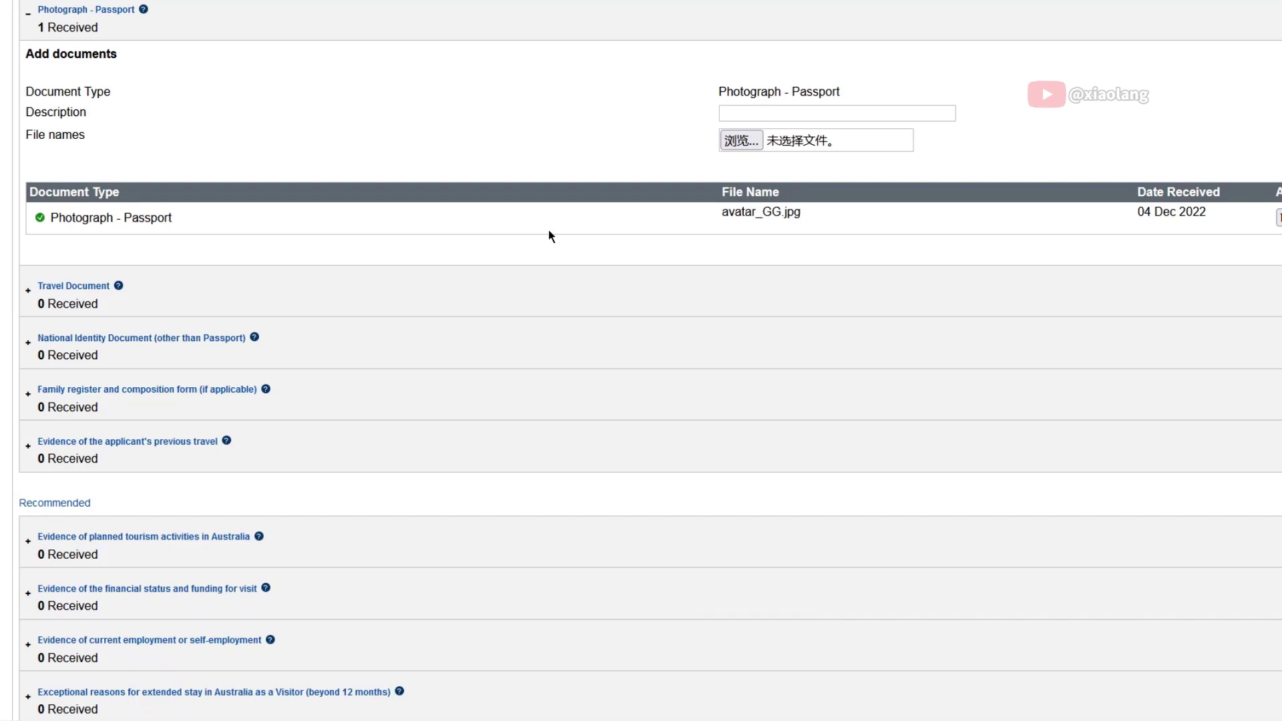
# Attach the passport image as the Passport travel document and the ID card image as national identity document
pyautogui.click(95, 301)
pyautogui.click(765, 144)
pyautogui.click(761, 194)
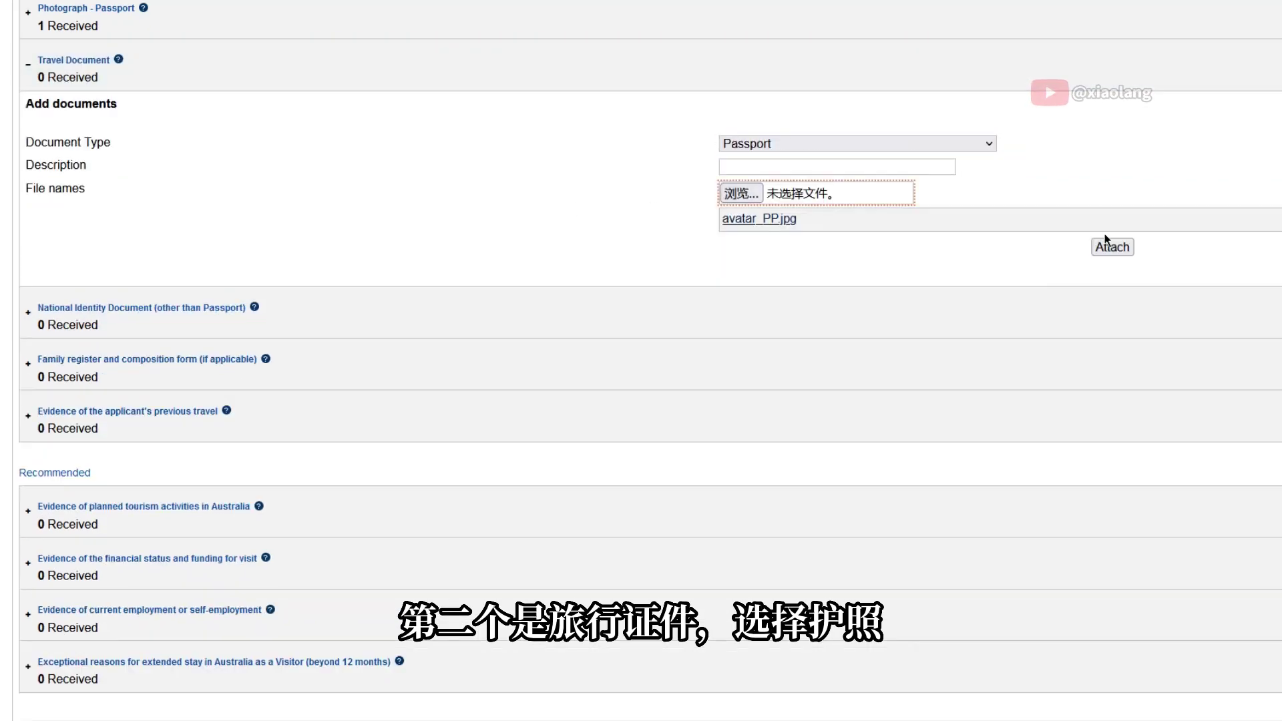
pyautogui.click(1034, 246)
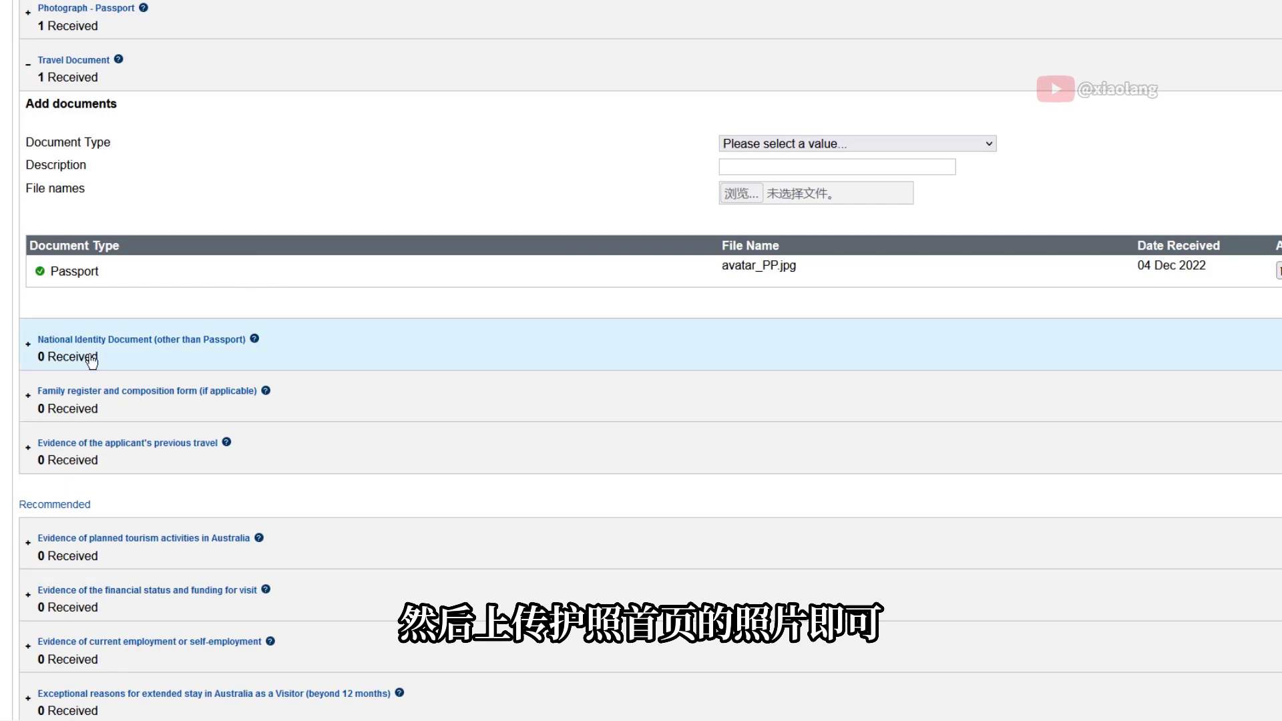
pyautogui.click(92, 361)
pyautogui.click(739, 241)
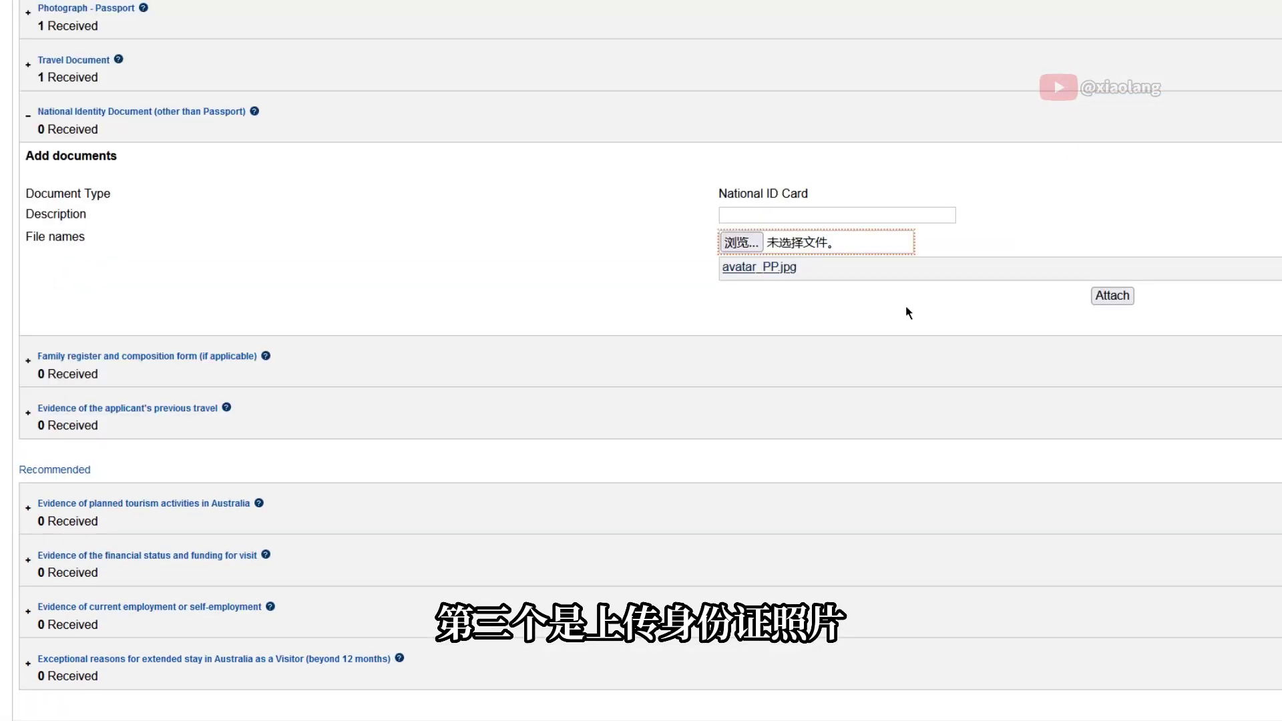
pyautogui.click(1110, 294)
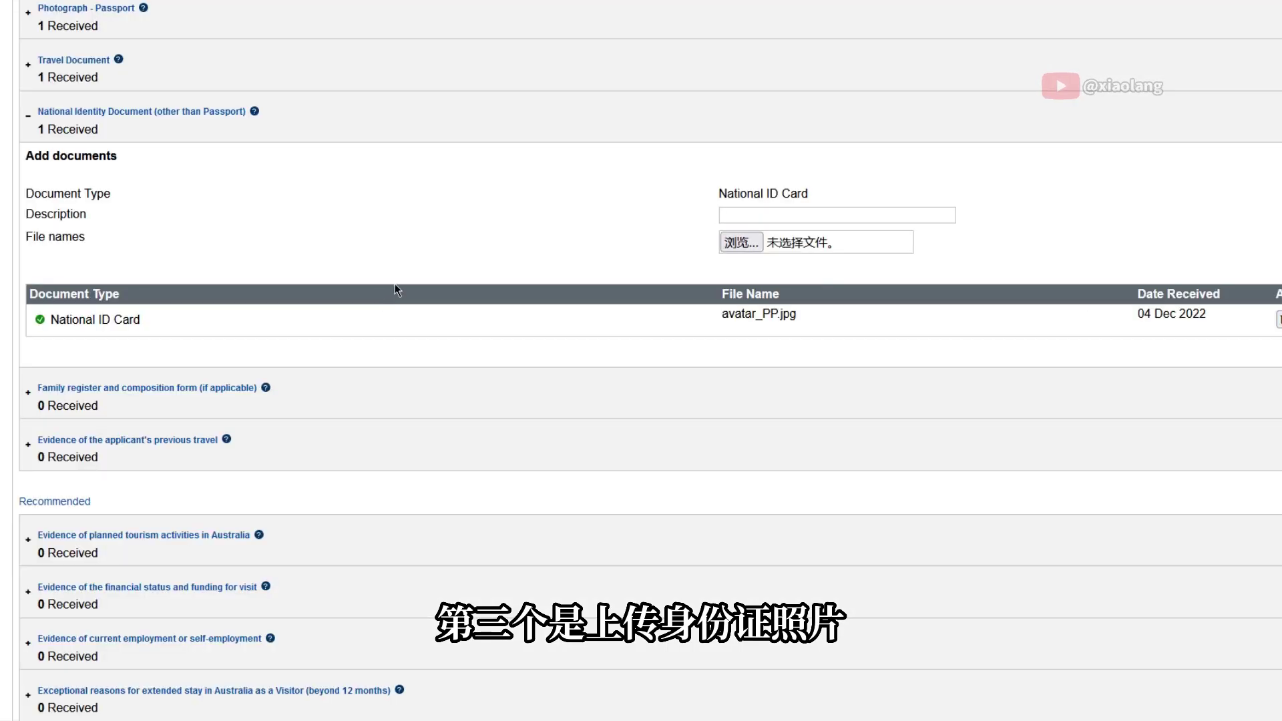
# Open the Family register upload section and its guidance page
pyautogui.scroll(-2, 395, 283)
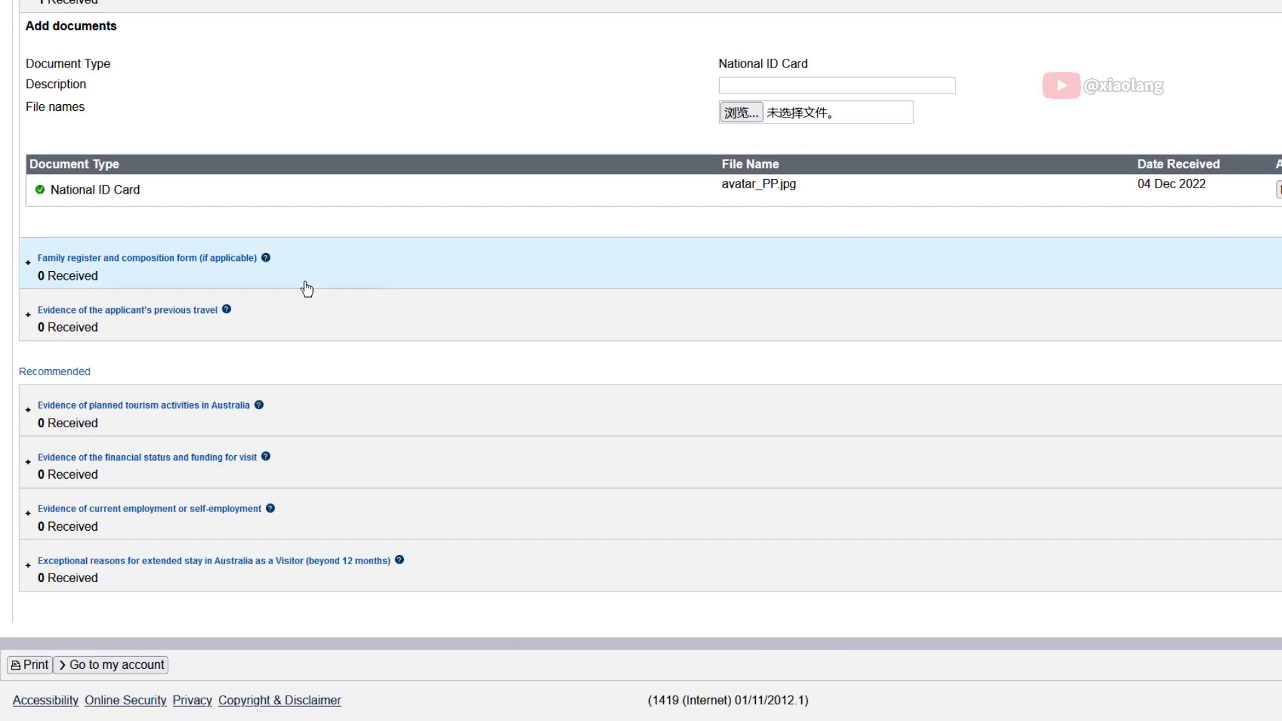
pyautogui.click(266, 257)
pyautogui.click(266, 203)
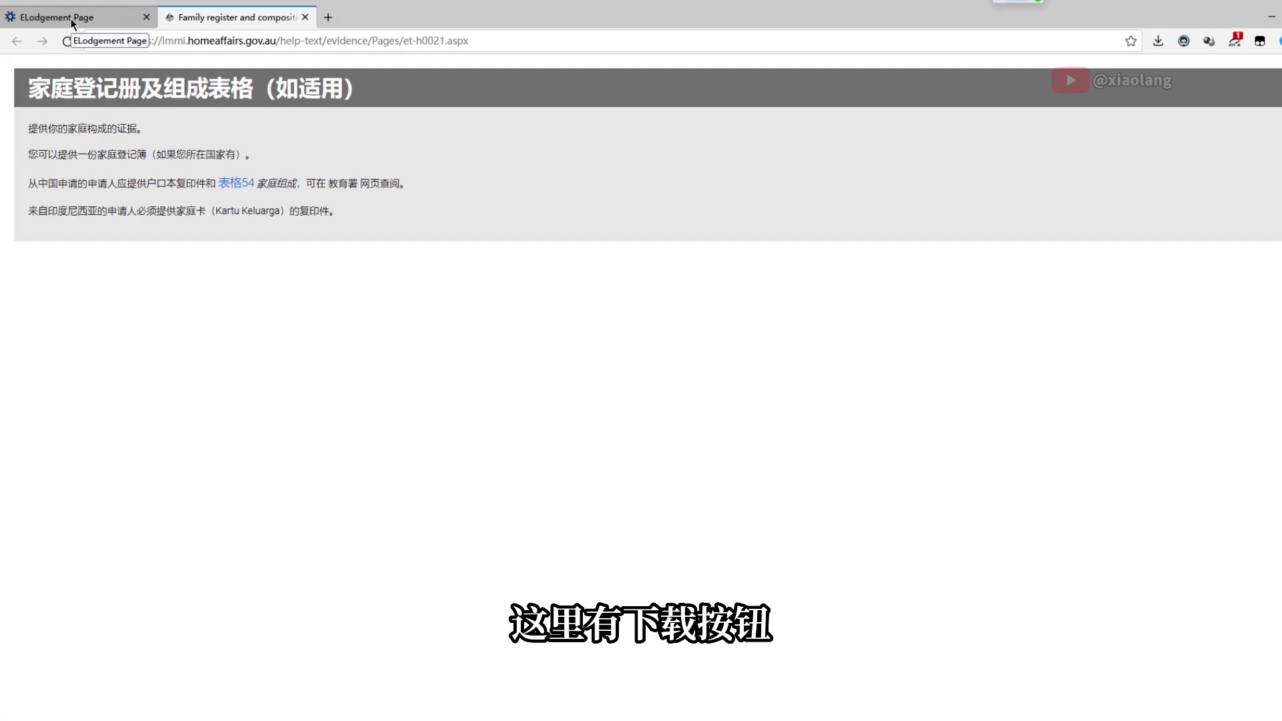
# Back on the attachments form, attach the expired passport's entry/exit stamped pages as previous travel evidence
pyautogui.click(73, 19)
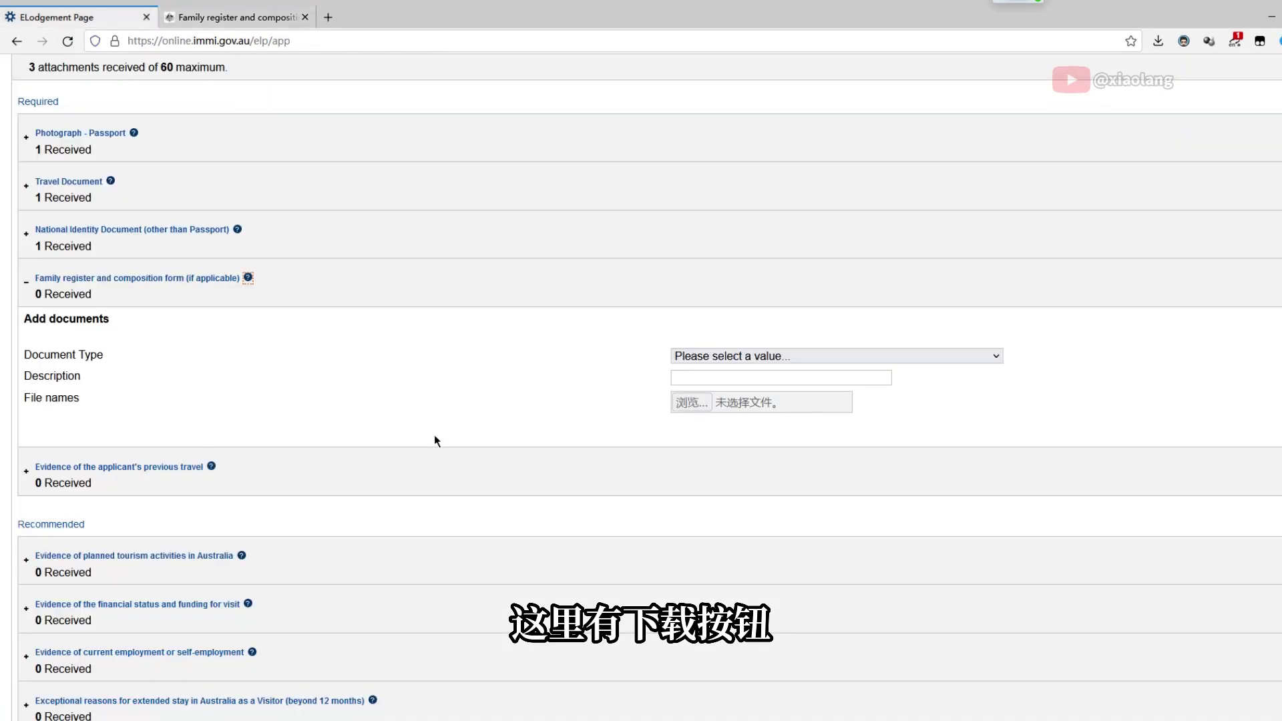
pyautogui.click(715, 361)
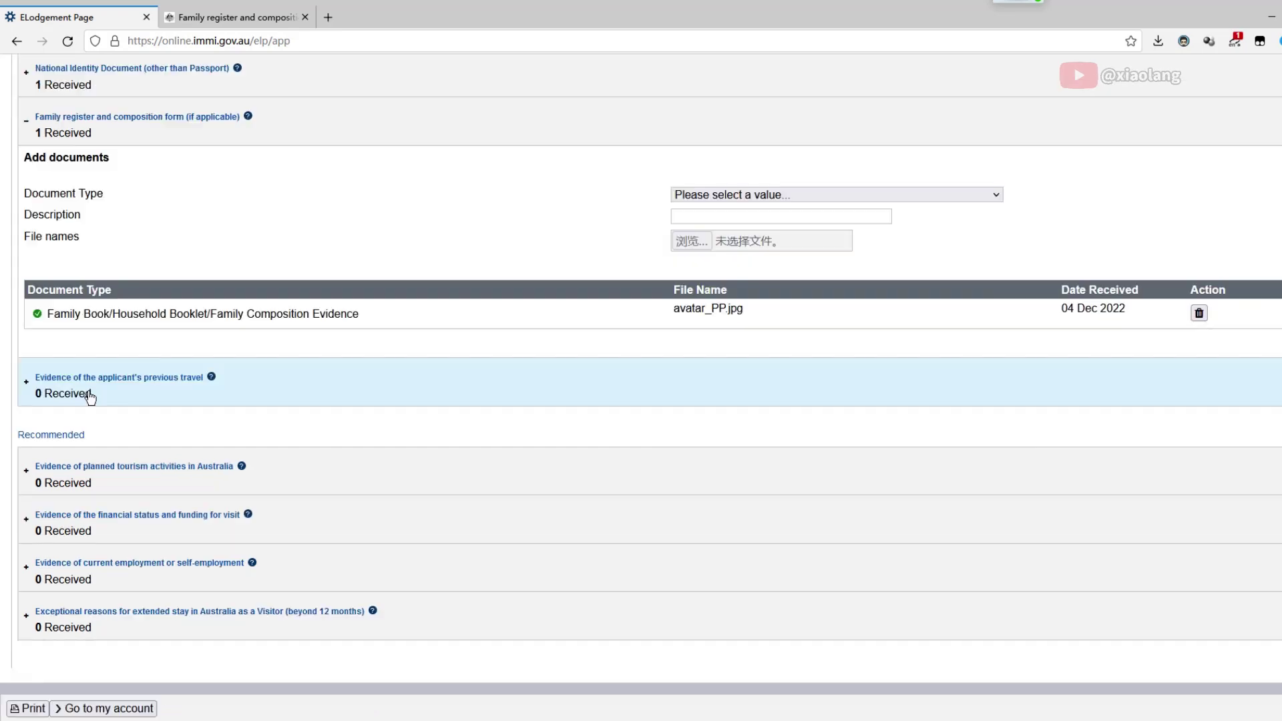
pyautogui.click(89, 395)
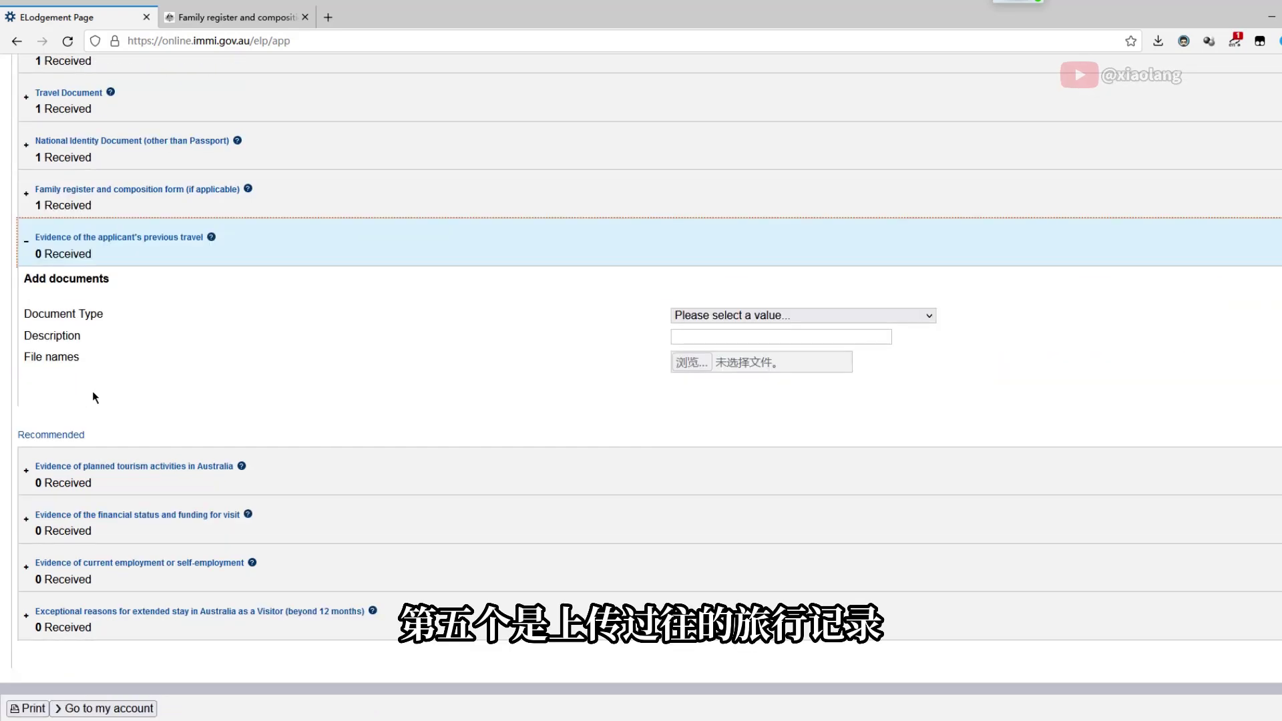
pyautogui.click(728, 316)
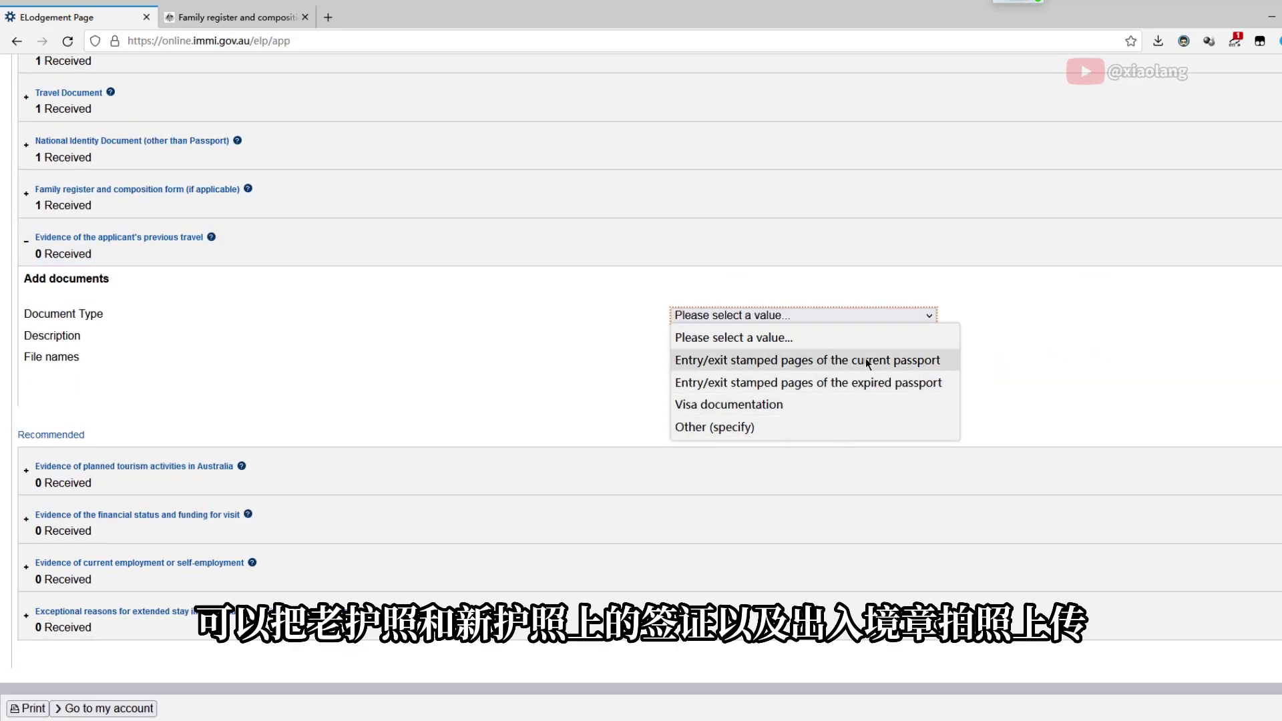
pyautogui.click(860, 384)
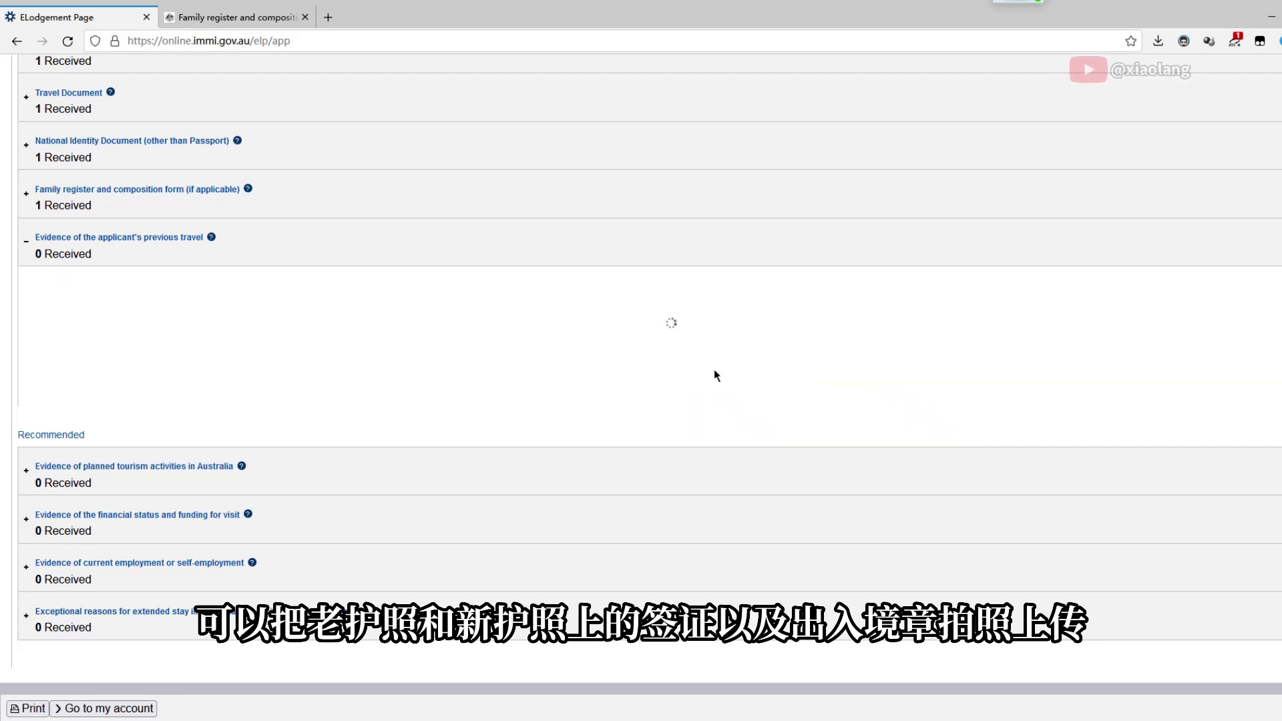
pyautogui.click(692, 362)
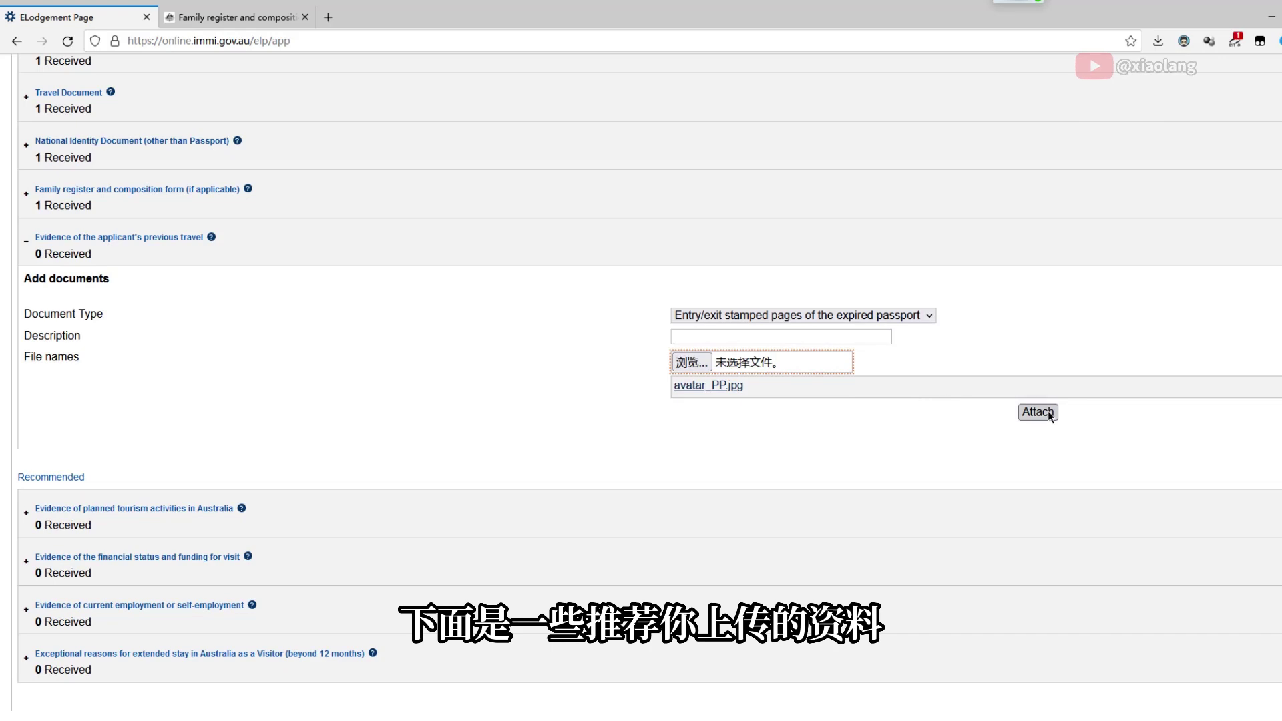
pyautogui.click(1046, 411)
# Submit the application and reach the $150.00 AUD payment page
pyautogui.scroll(-2, 530, 408)
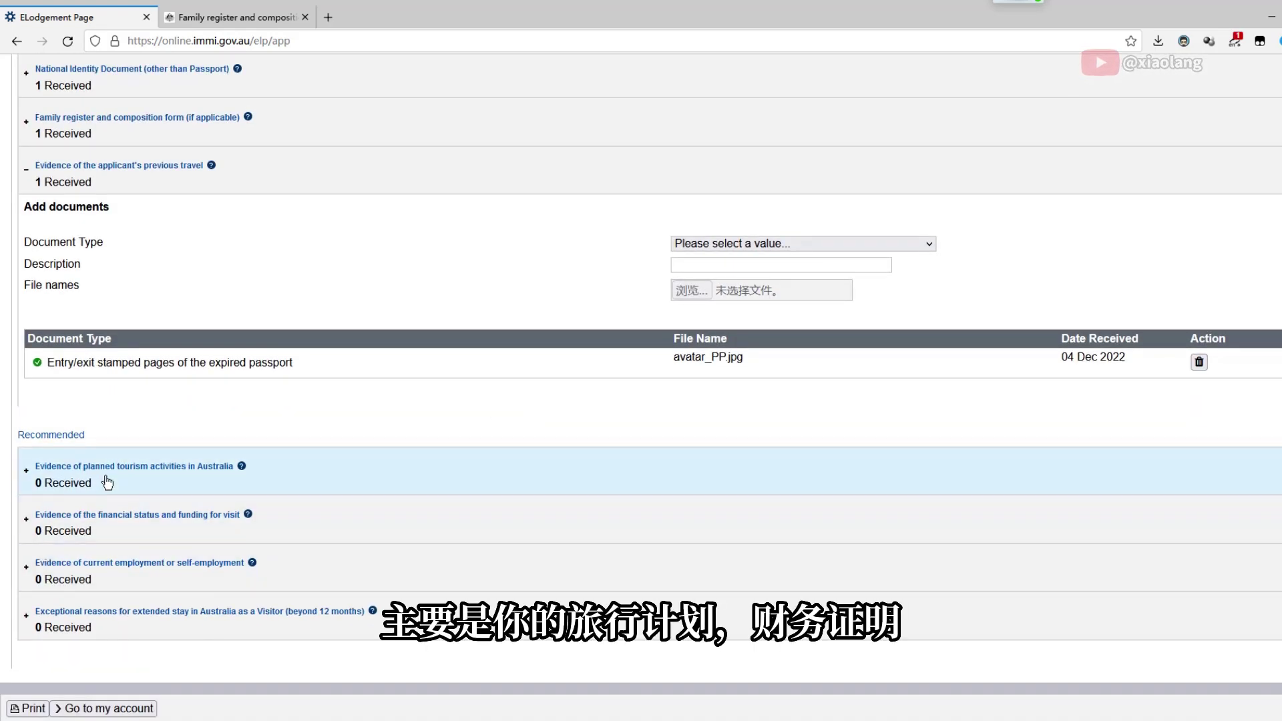
pyautogui.scroll(7, 100, 478)
pyautogui.scroll(-7, 50, 434)
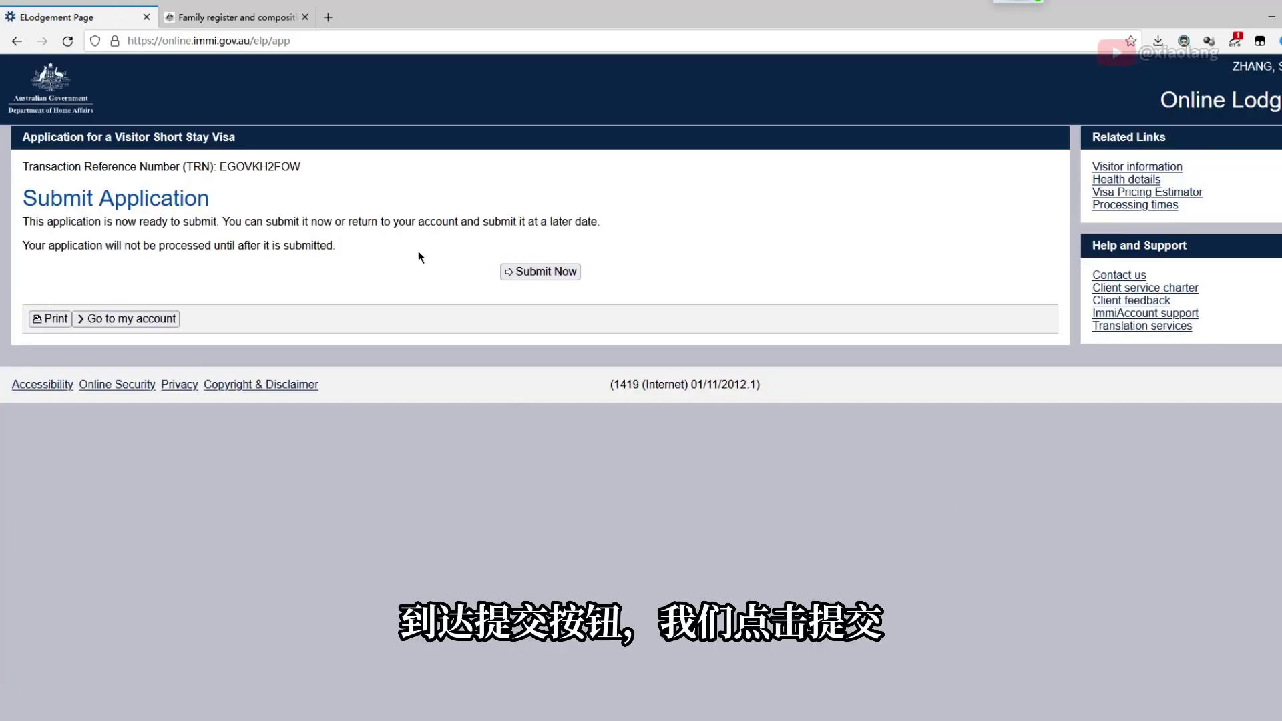
pyautogui.click(519, 270)
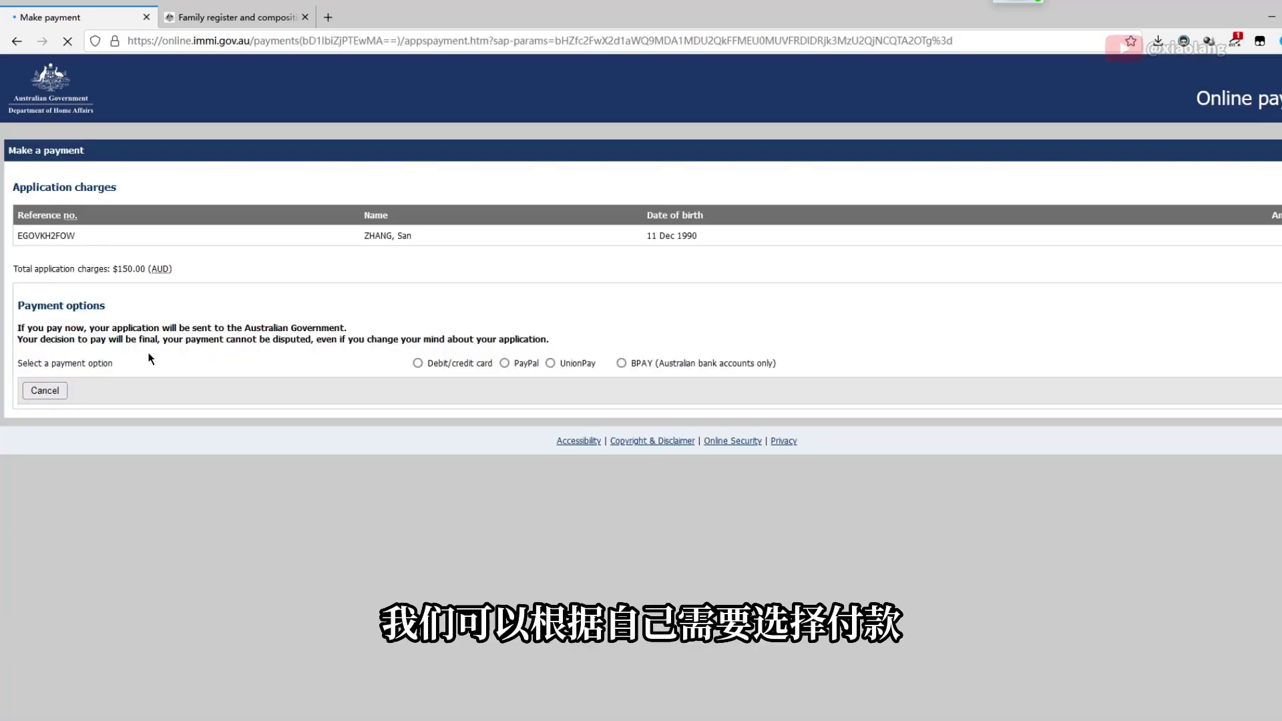
# Choose UnionPay and confirm payment of 152.85 AUD including the 2.85 surcharge
pyautogui.click(549, 362)
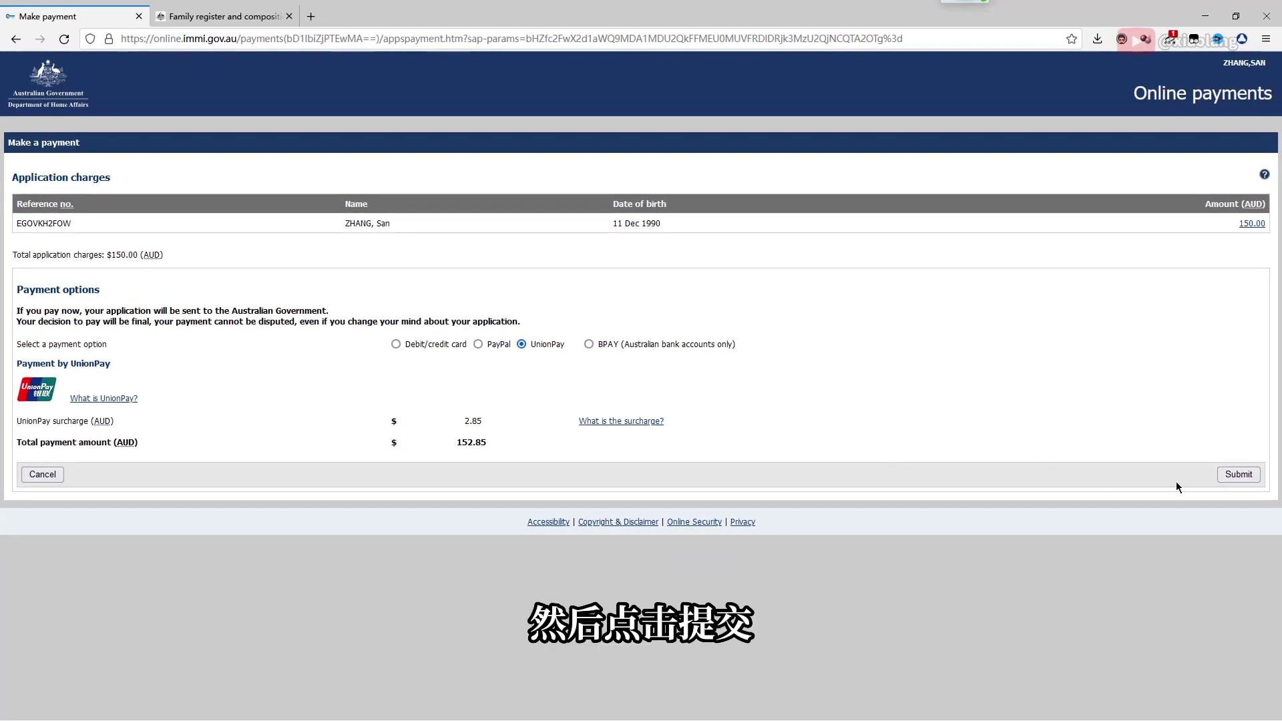
pyautogui.click(1242, 475)
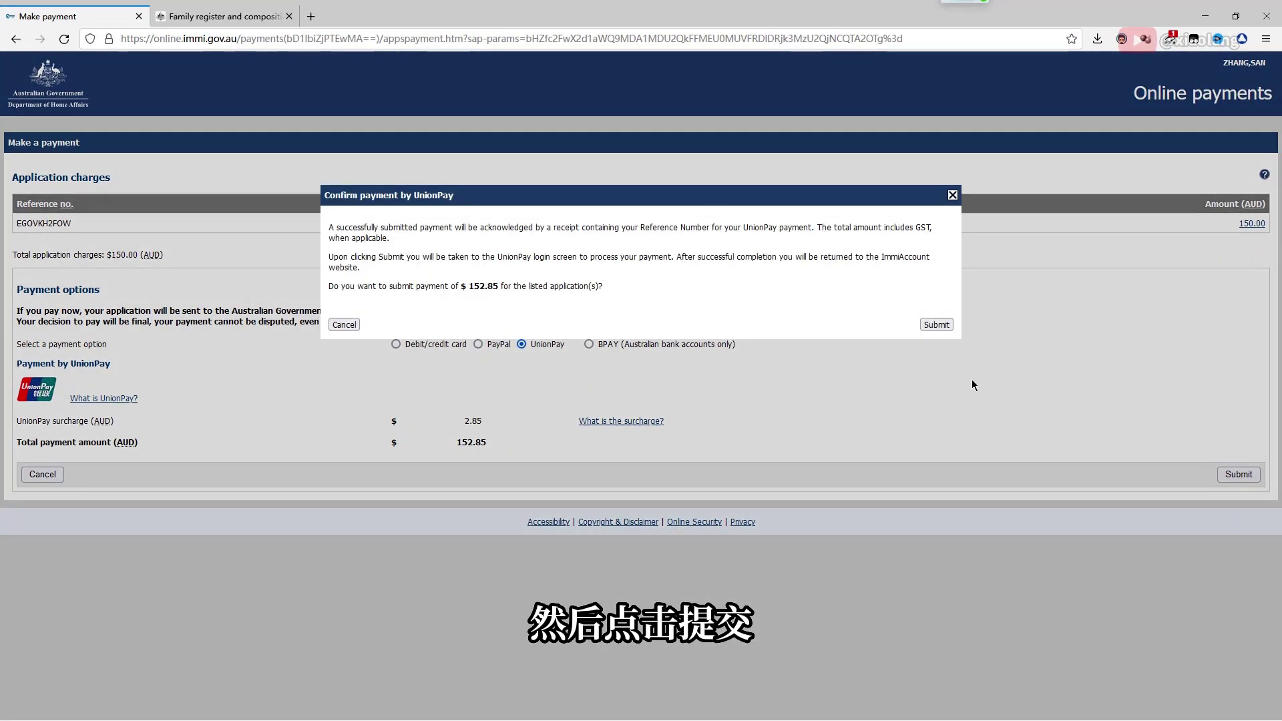
pyautogui.click(935, 327)
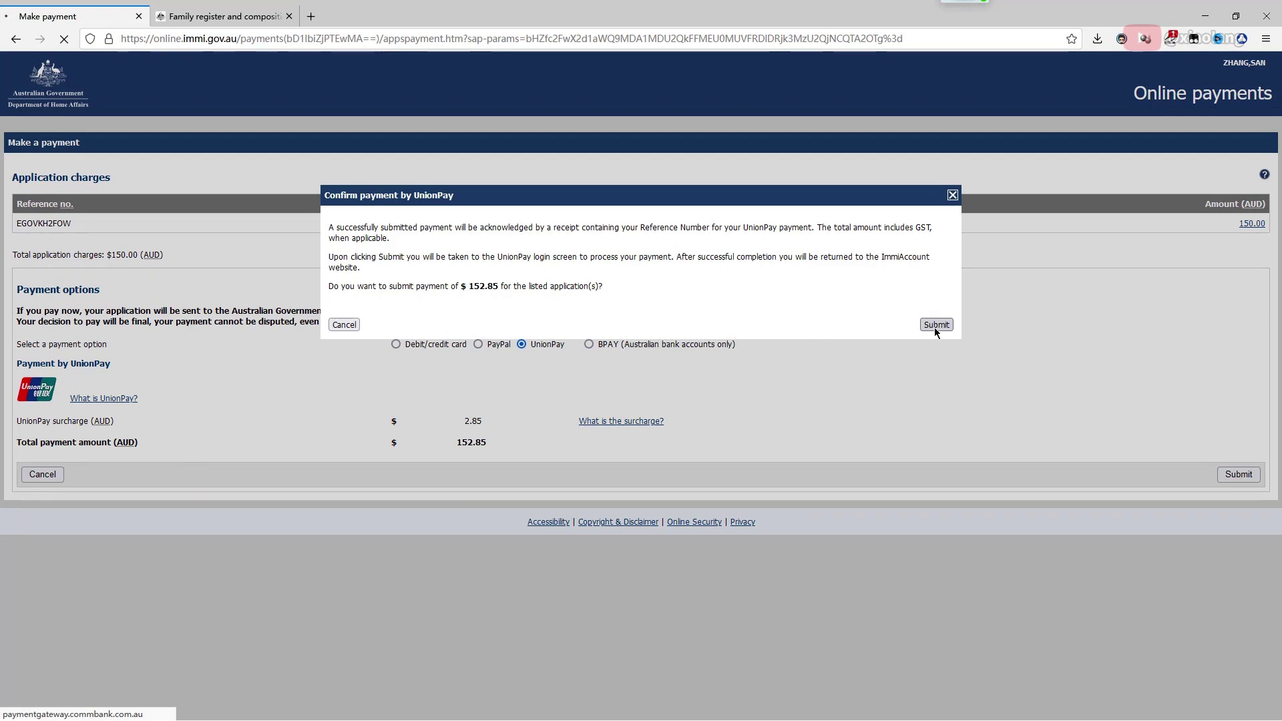